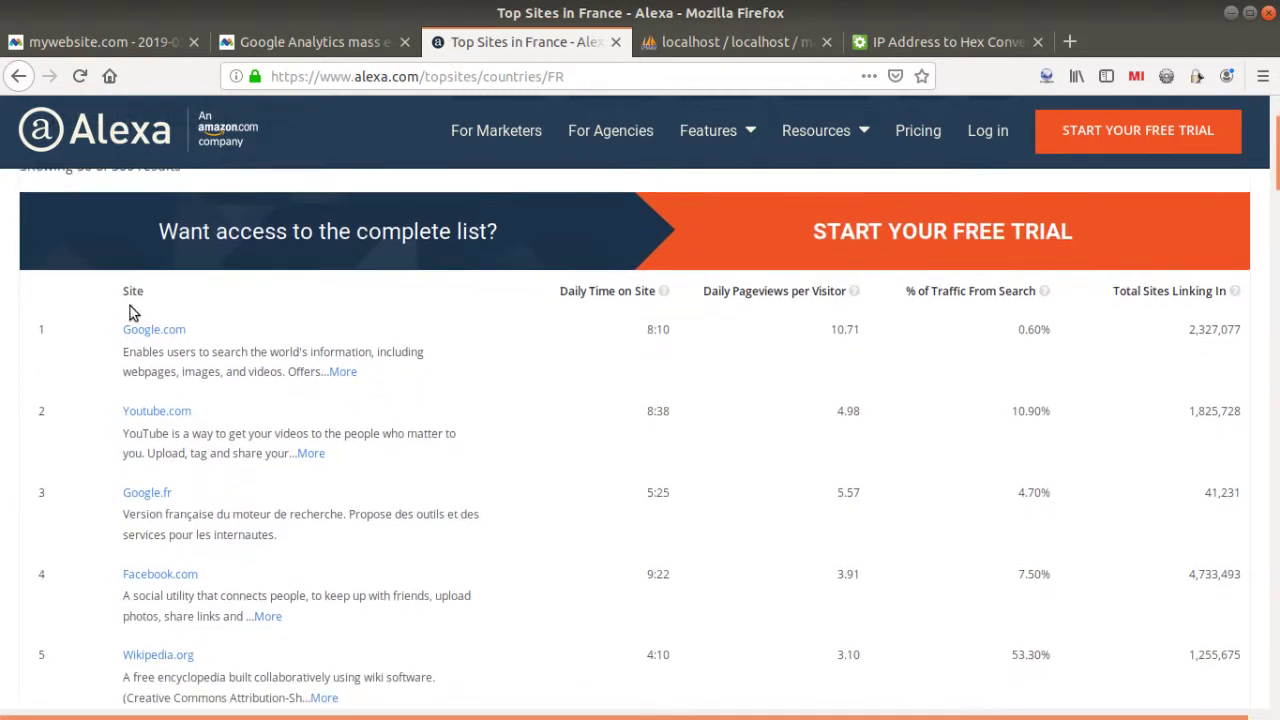
Find Leboncoin.fr in Alexa's list of top sites in France and open its site analysis page in a new tab.
scroll(166, 331, down, 2)
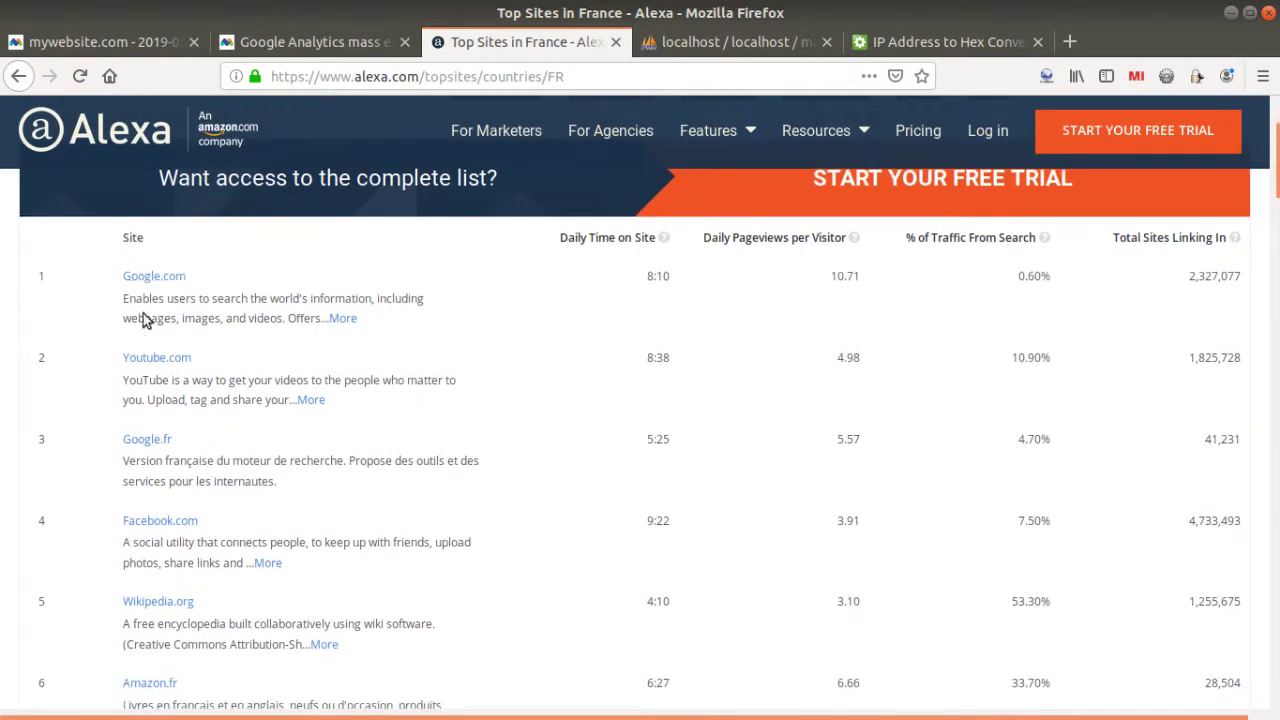
scroll(196, 375, down, 2)
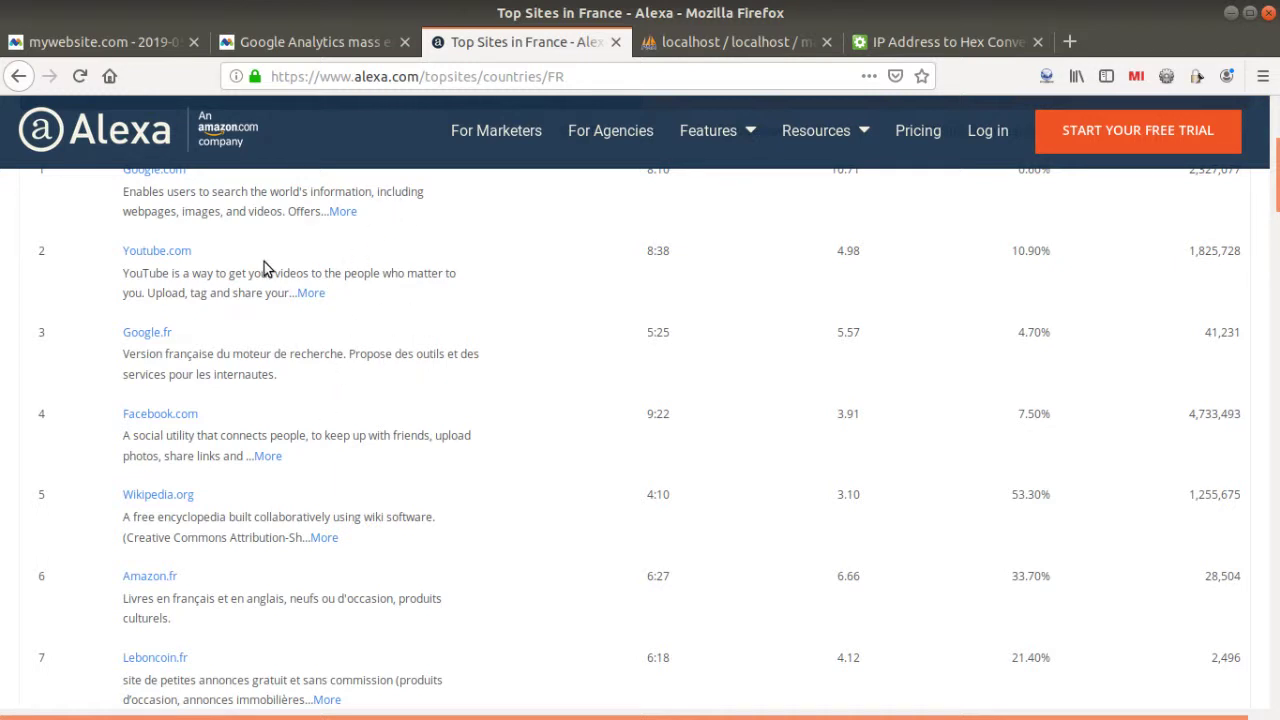
scroll(268, 260, down, 1)
scroll(240, 260, down, 2)
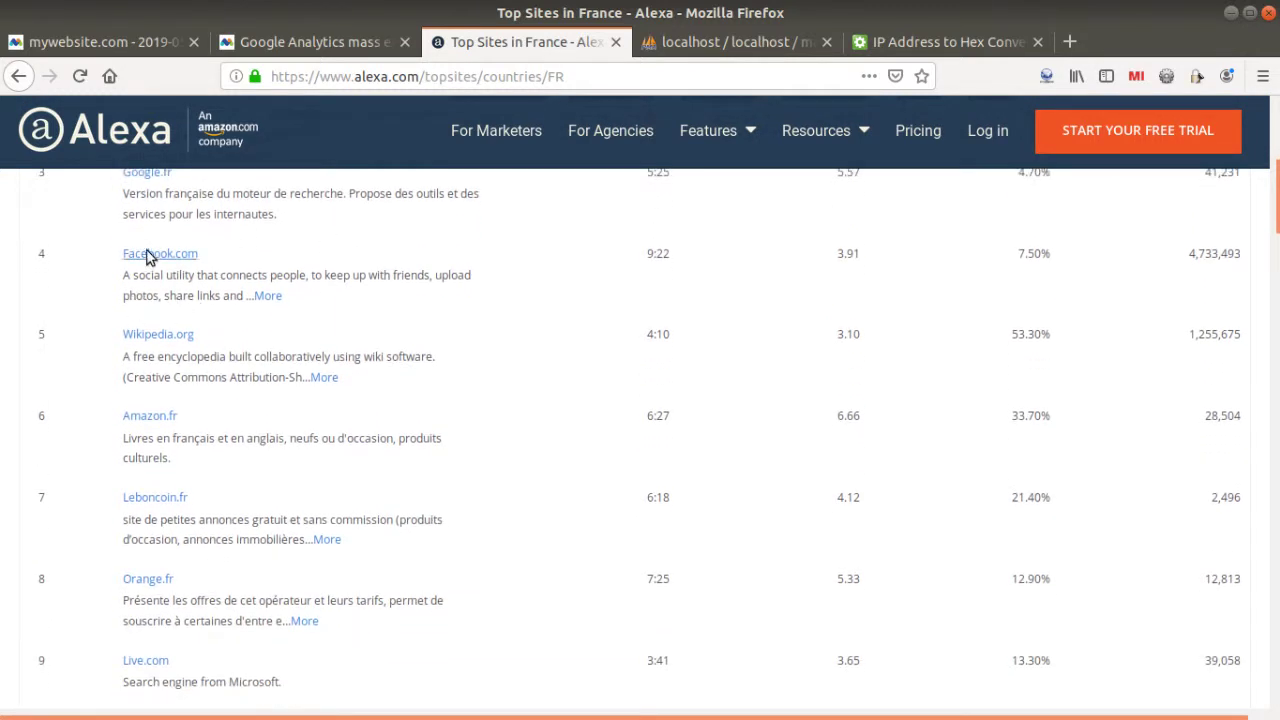
scroll(165, 340, down, 2)
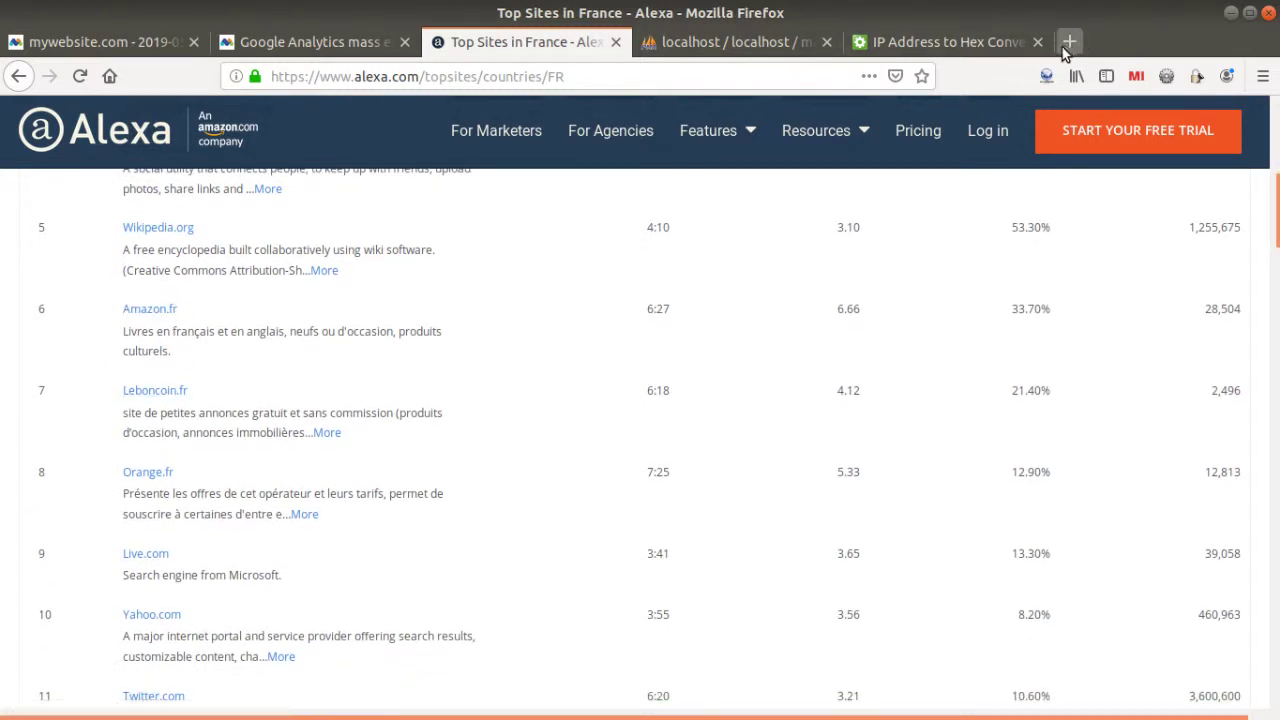
right_click(175, 401)
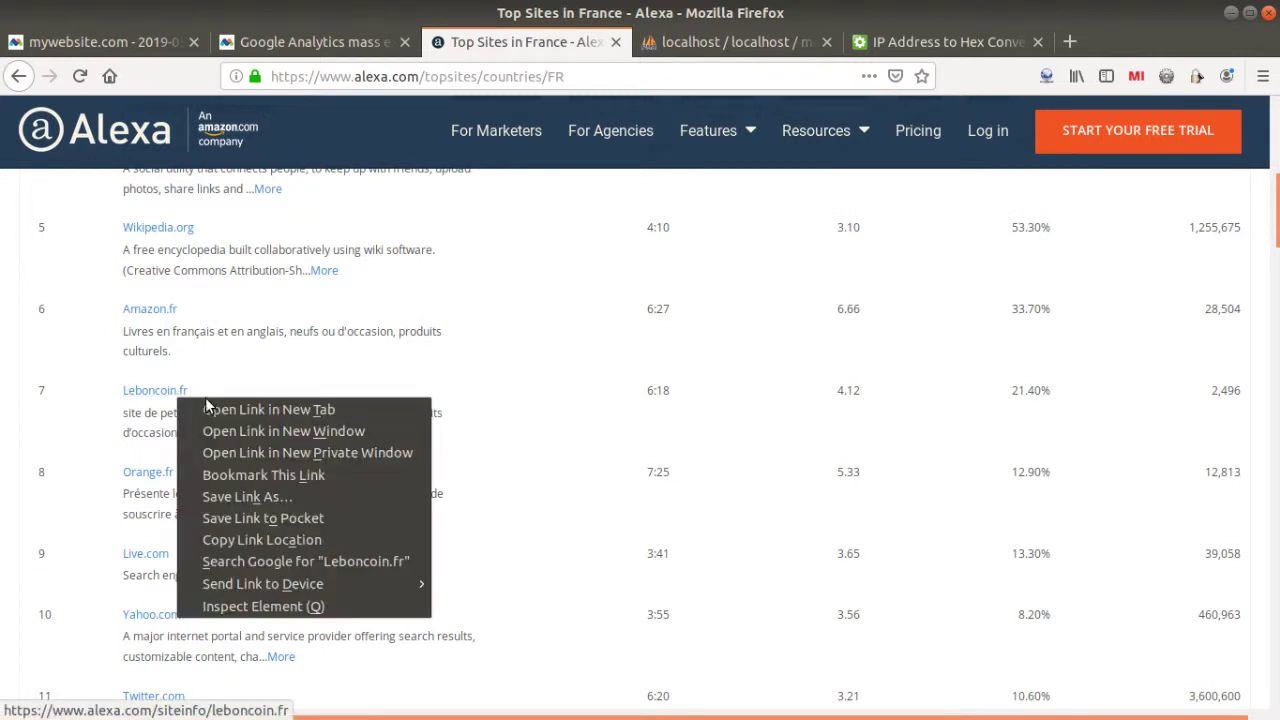
click(215, 408)
click(708, 45)
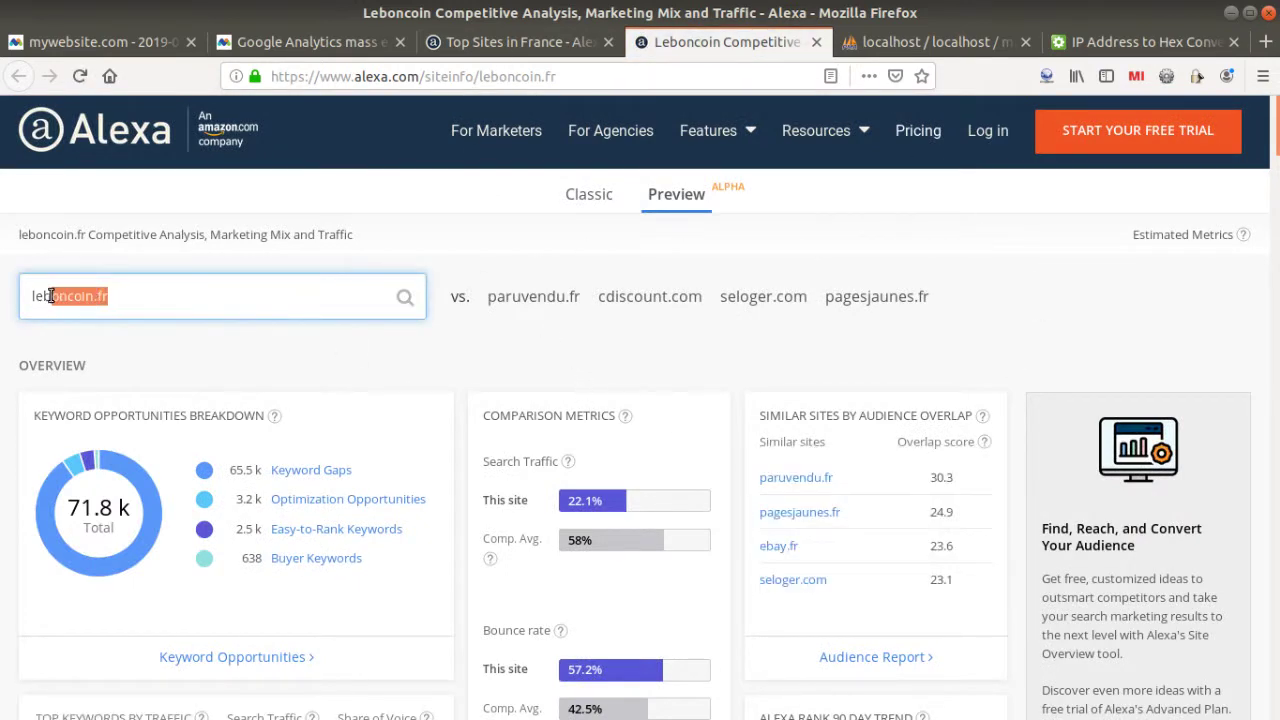
Load leboncoin.fr in place of its Alexa analysis page.
click(666, 77)
text(leboncoin.fr)
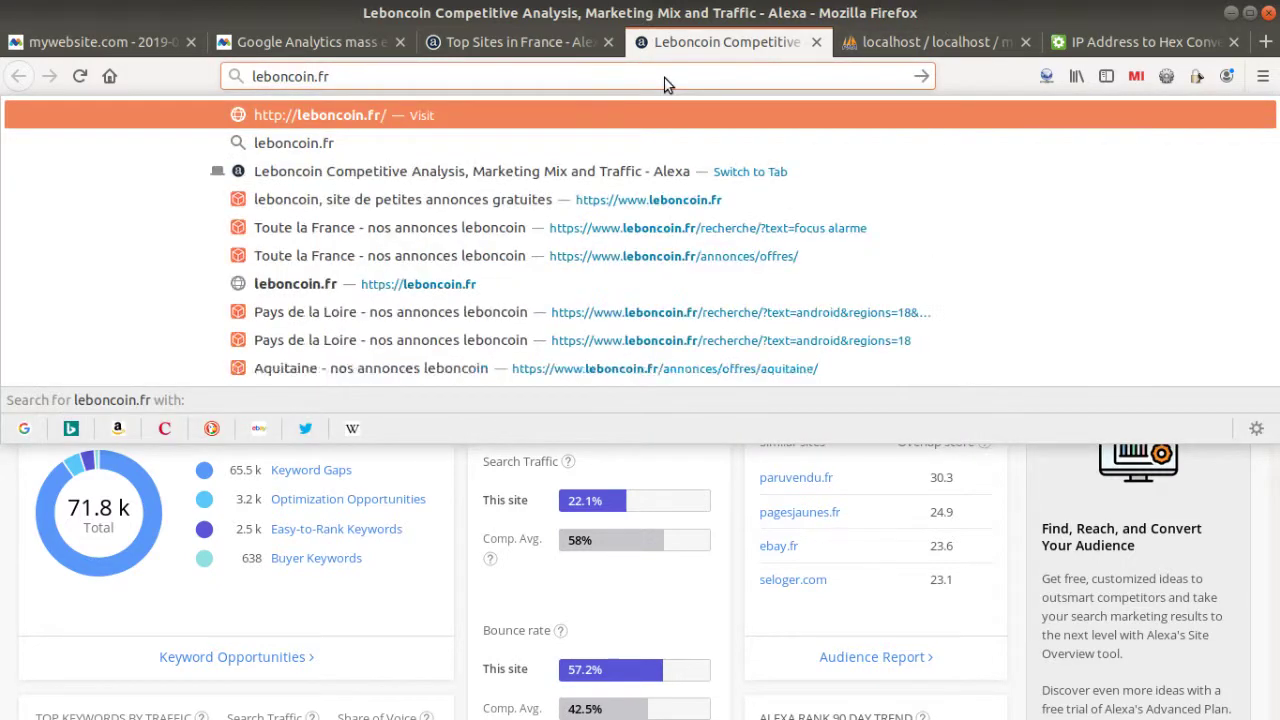
key(Return)
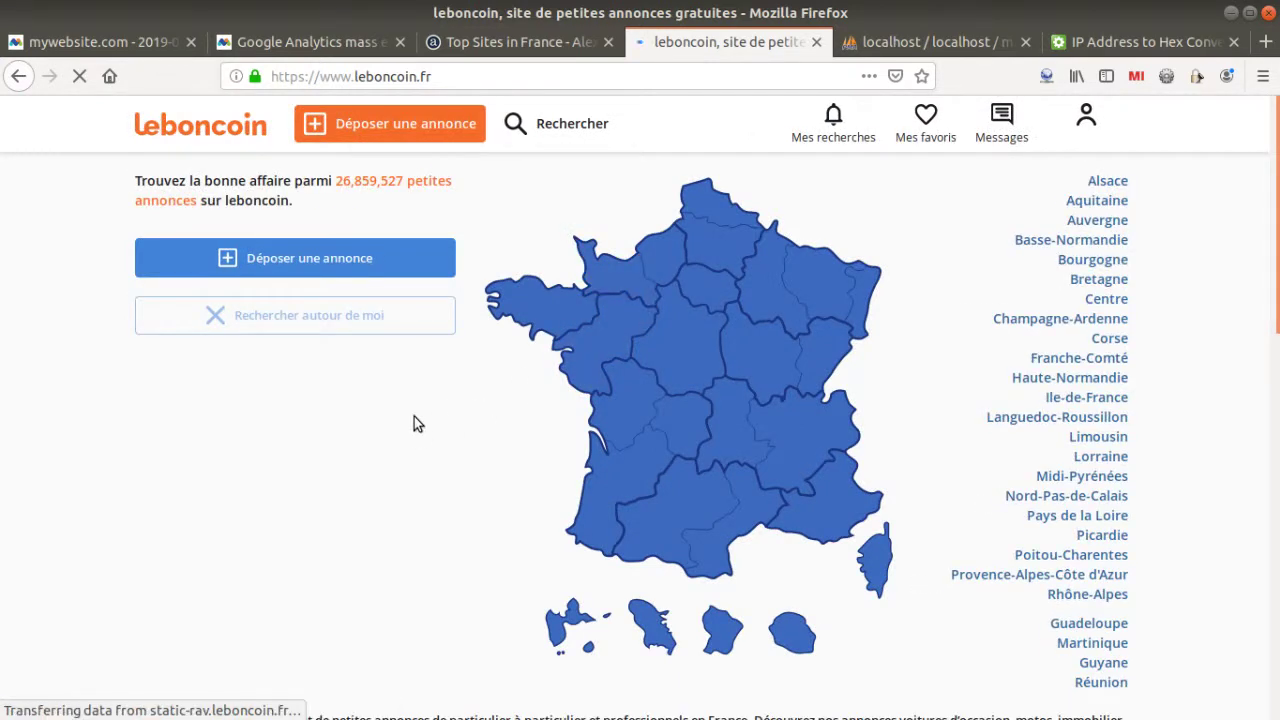
Open the network monitor on the leboncoin home page and sort its JavaScript requests by domain.
right_click(447, 412)
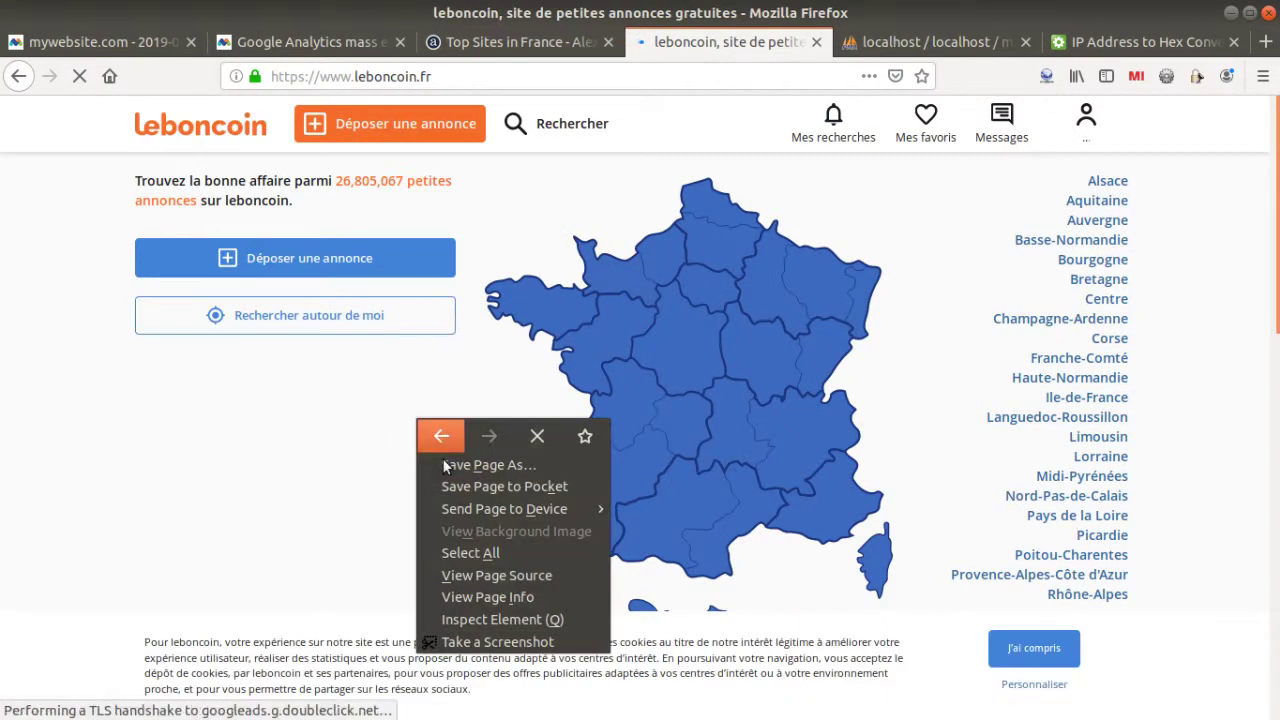
click(437, 622)
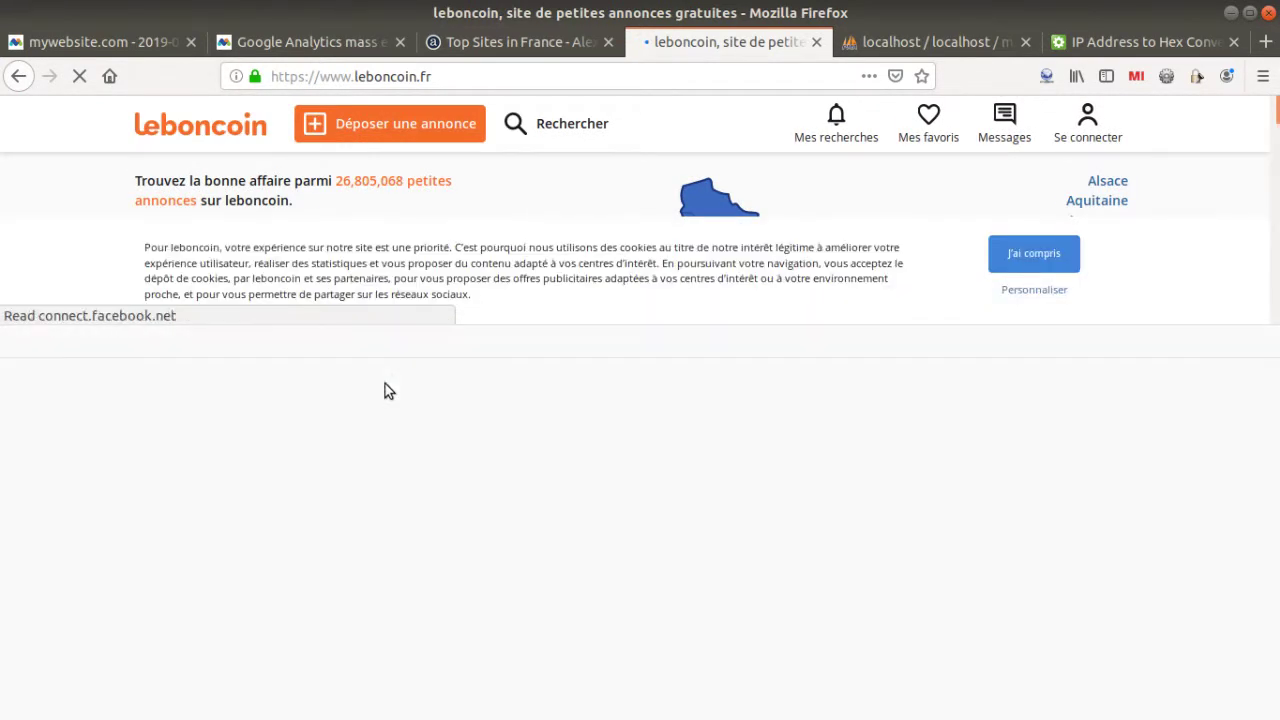
click(710, 347)
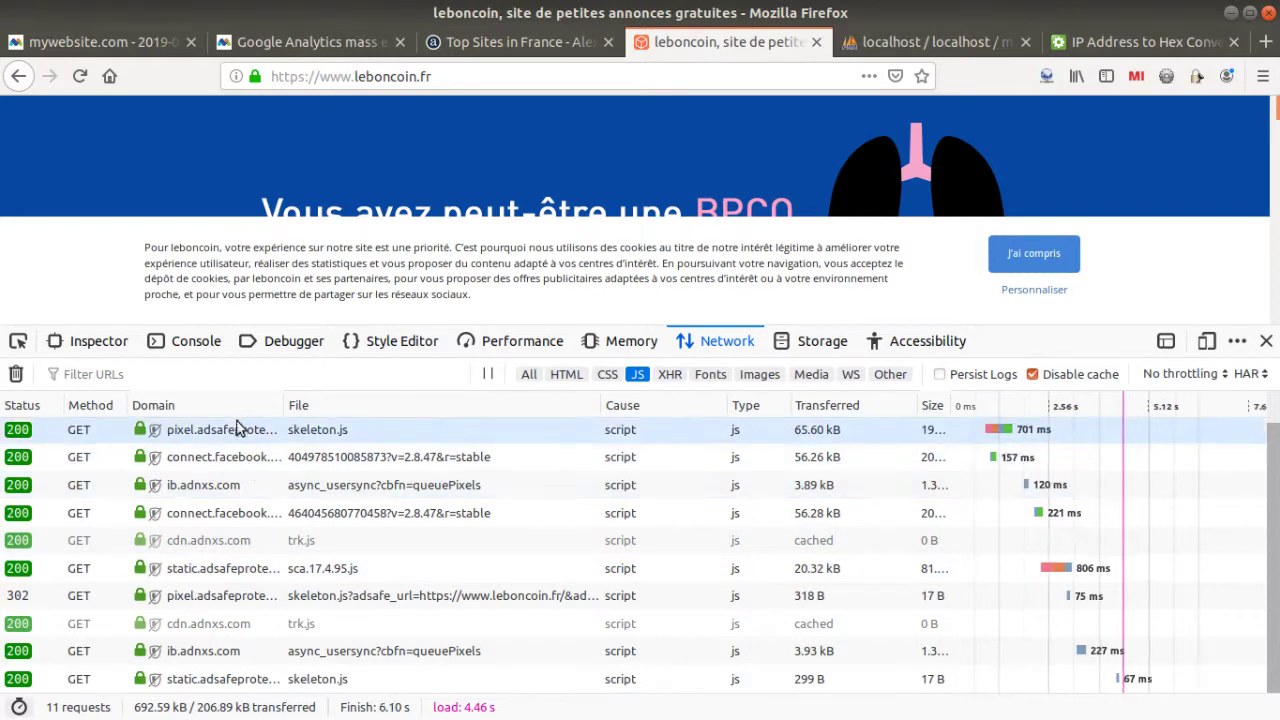
click(200, 405)
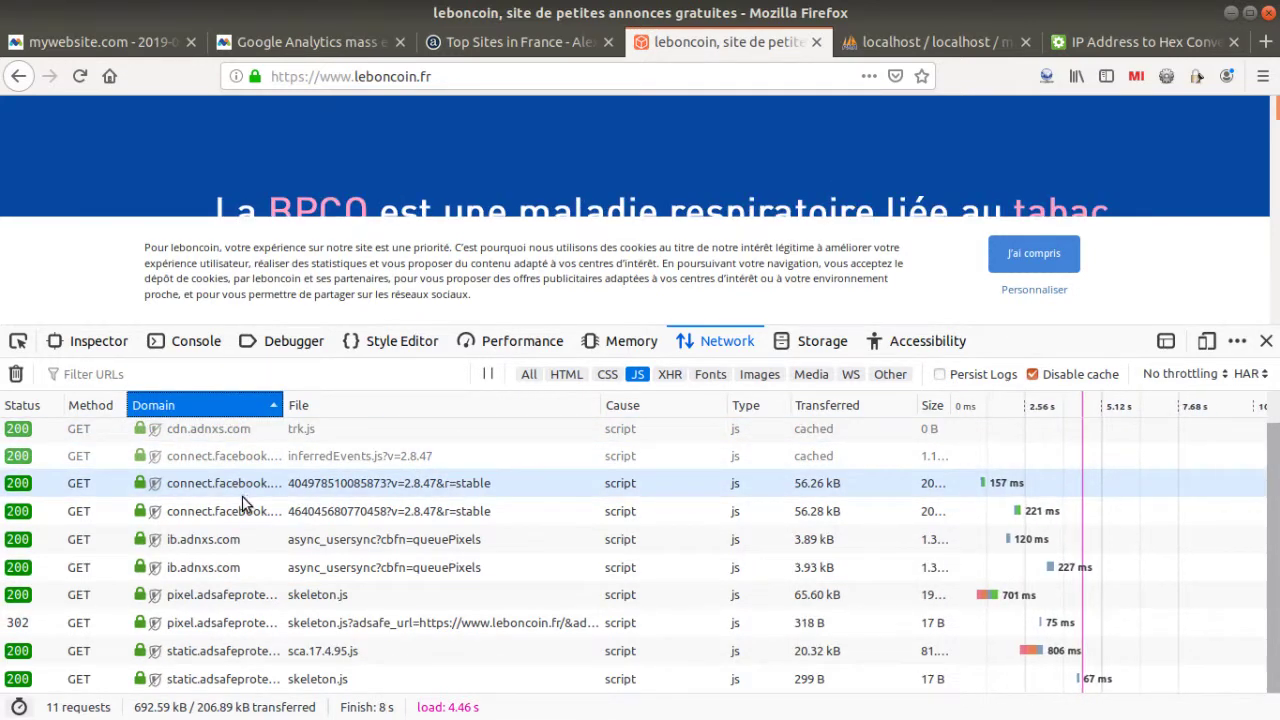
scroll(320, 520, up, 1)
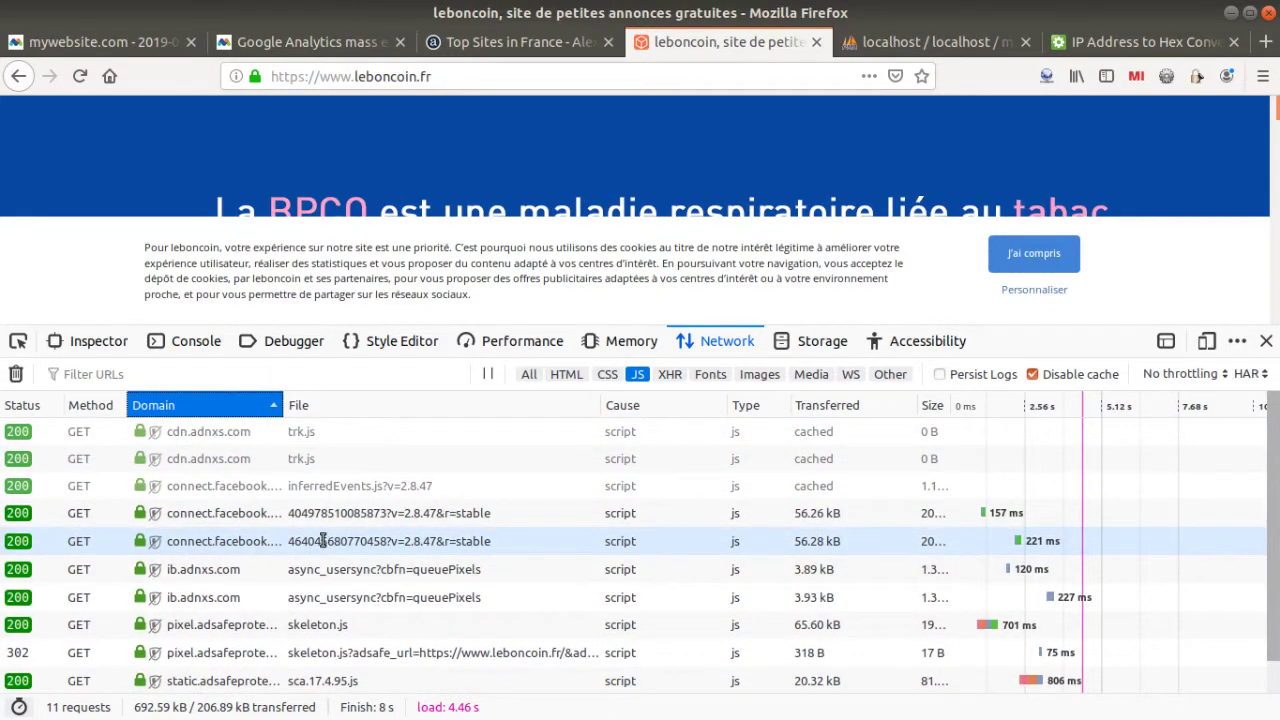
scroll(322, 540, down, 1)
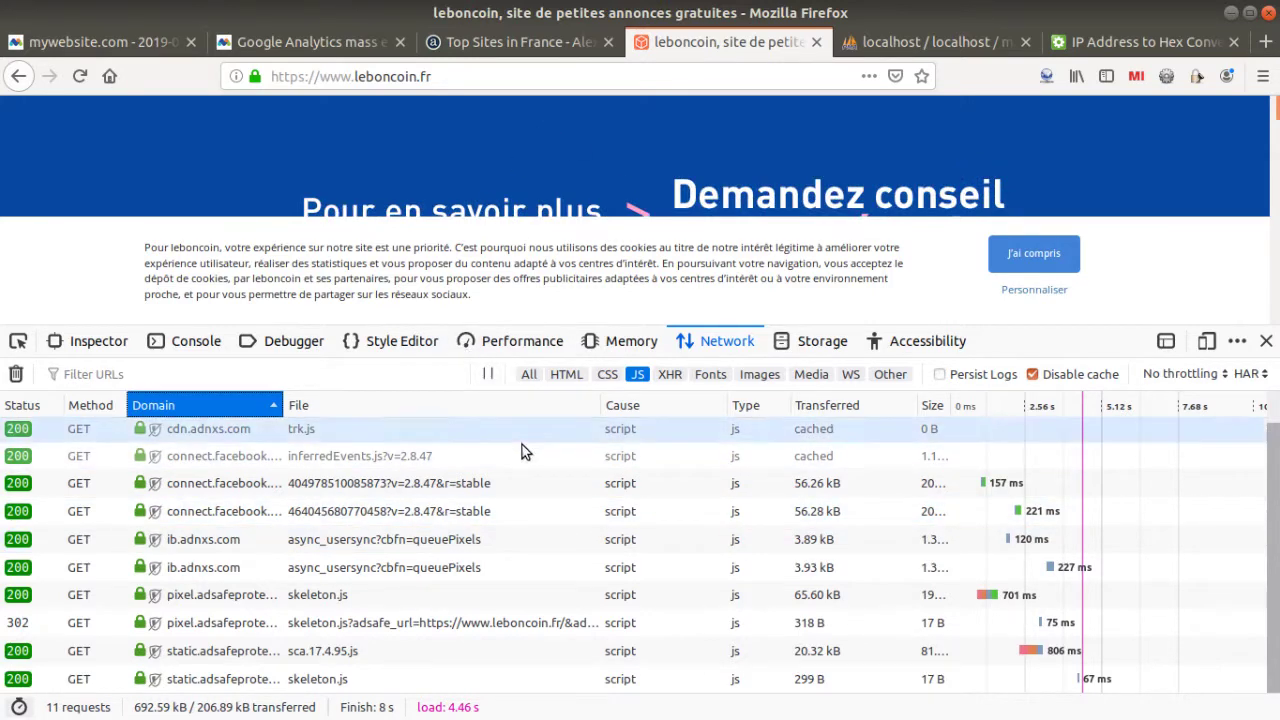
Dismiss the cookie notice on leboncoin, return from the opened advert tab, and reload the home page to record its requests.
click(1036, 262)
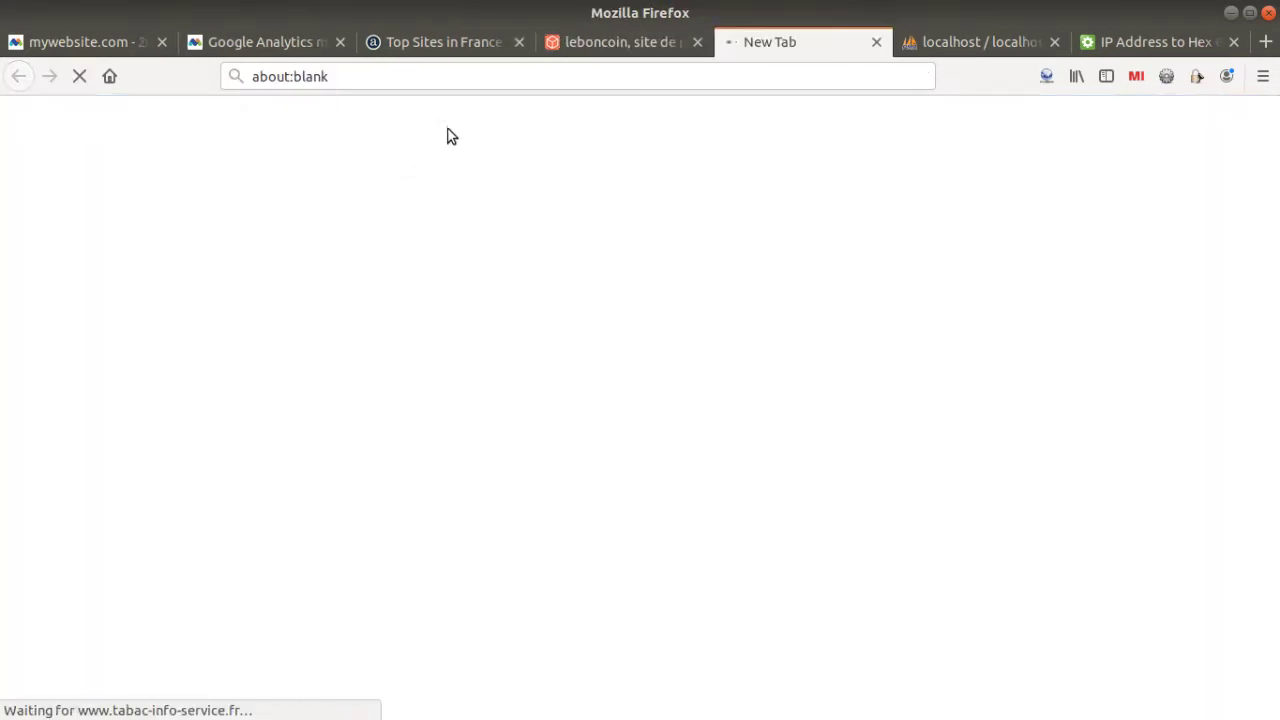
click(604, 44)
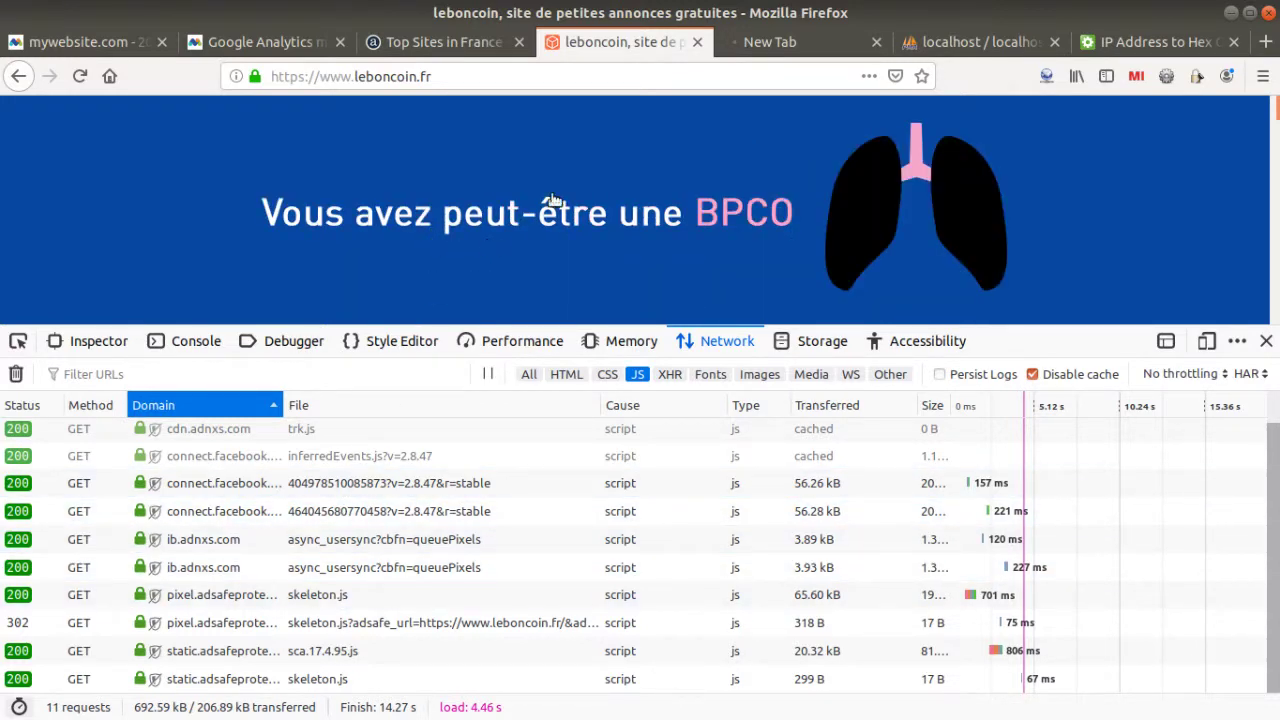
click(443, 265)
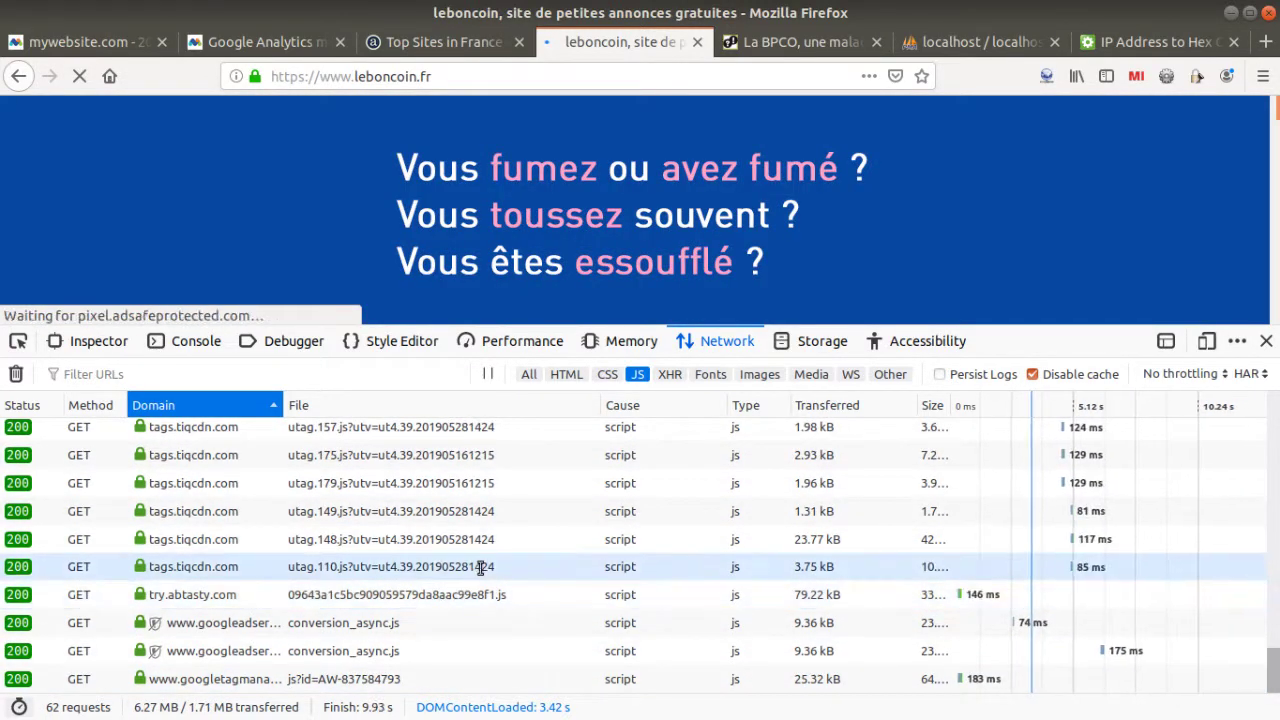
Examine the domains and files of the JavaScript requests made by the leboncoin home page for third-party trackers.
scroll(213, 507, up, 10)
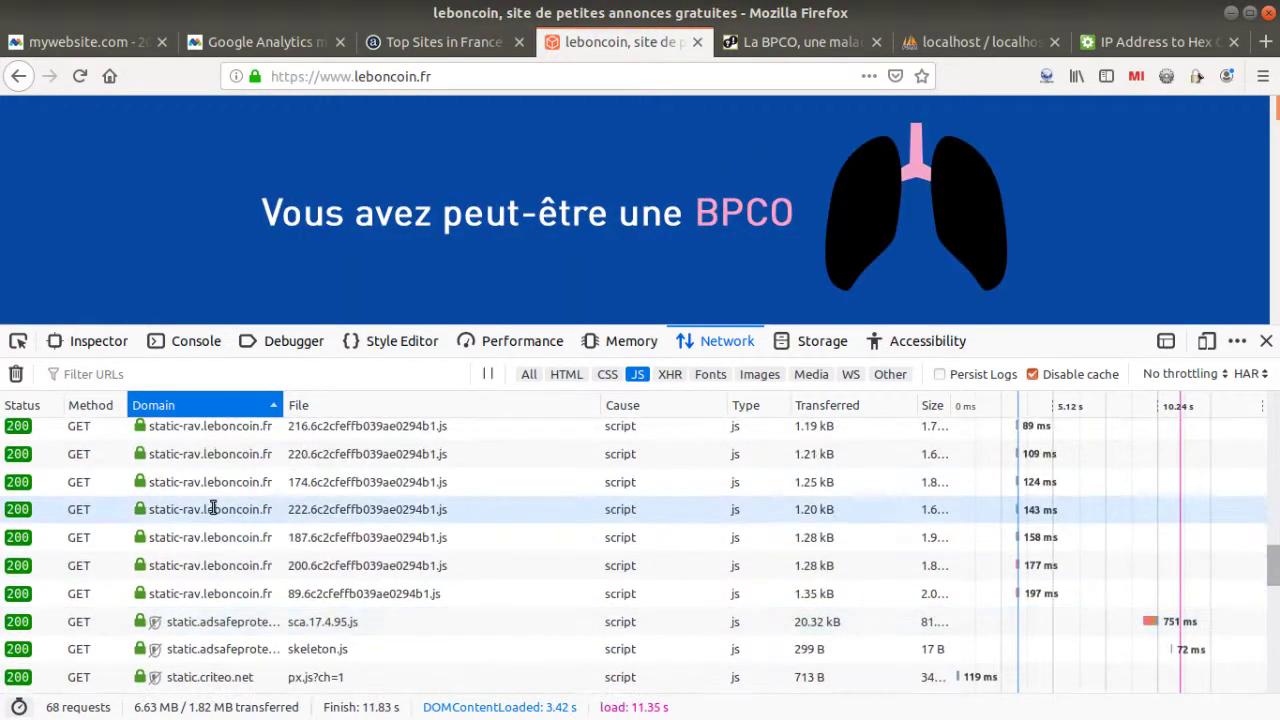
scroll(213, 507, up, 3)
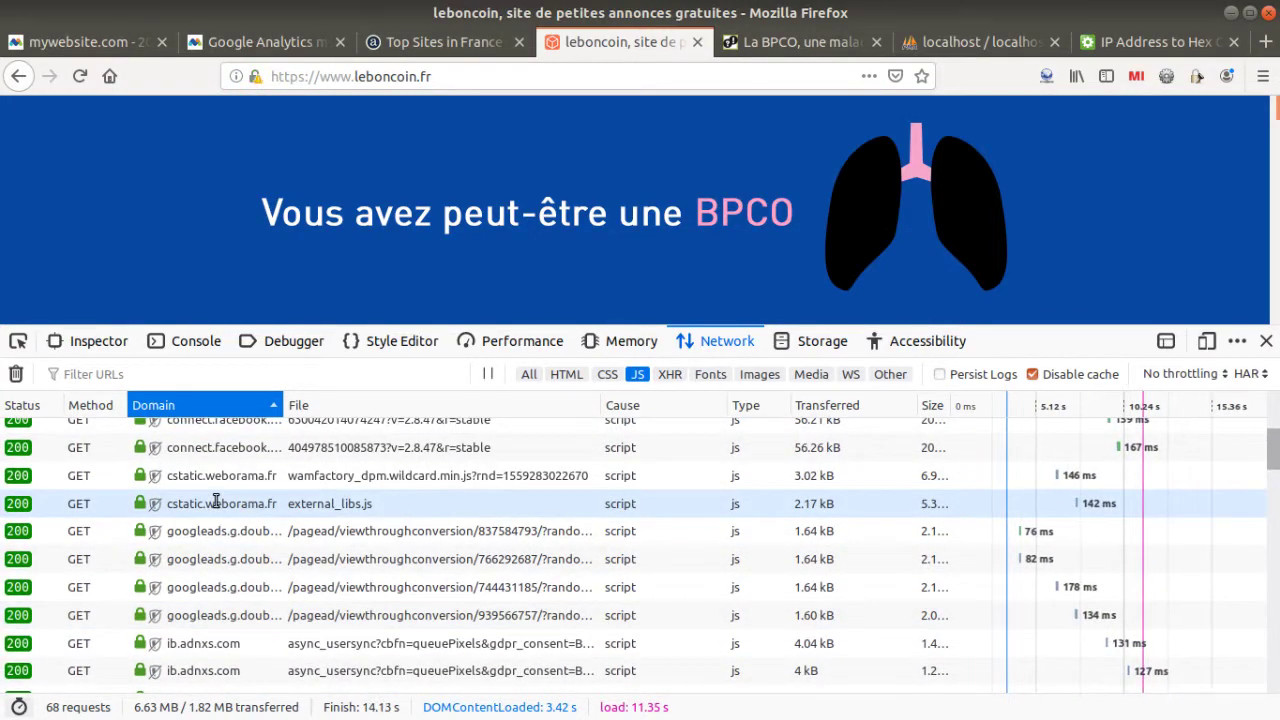
scroll(214, 500, up, 4)
scroll(270, 475, down, 1)
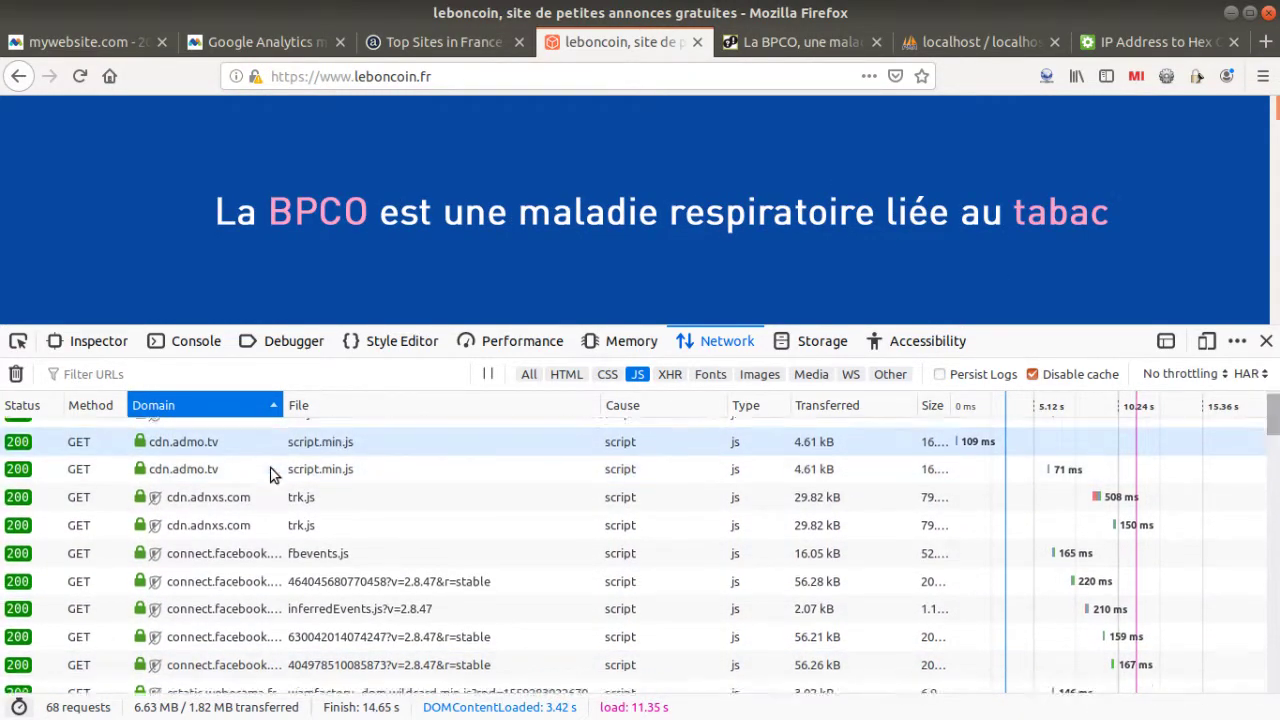
scroll(270, 475, down, 3)
scroll(270, 475, down, 8)
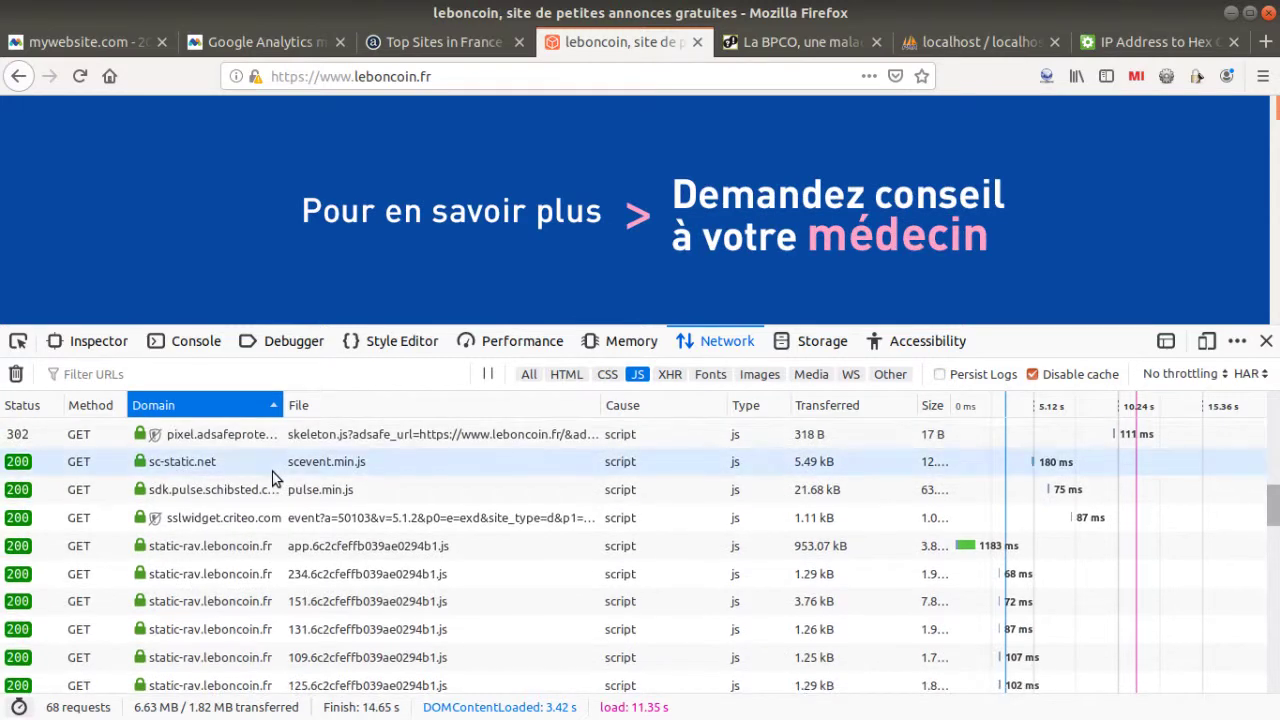
scroll(277, 477, down, 6)
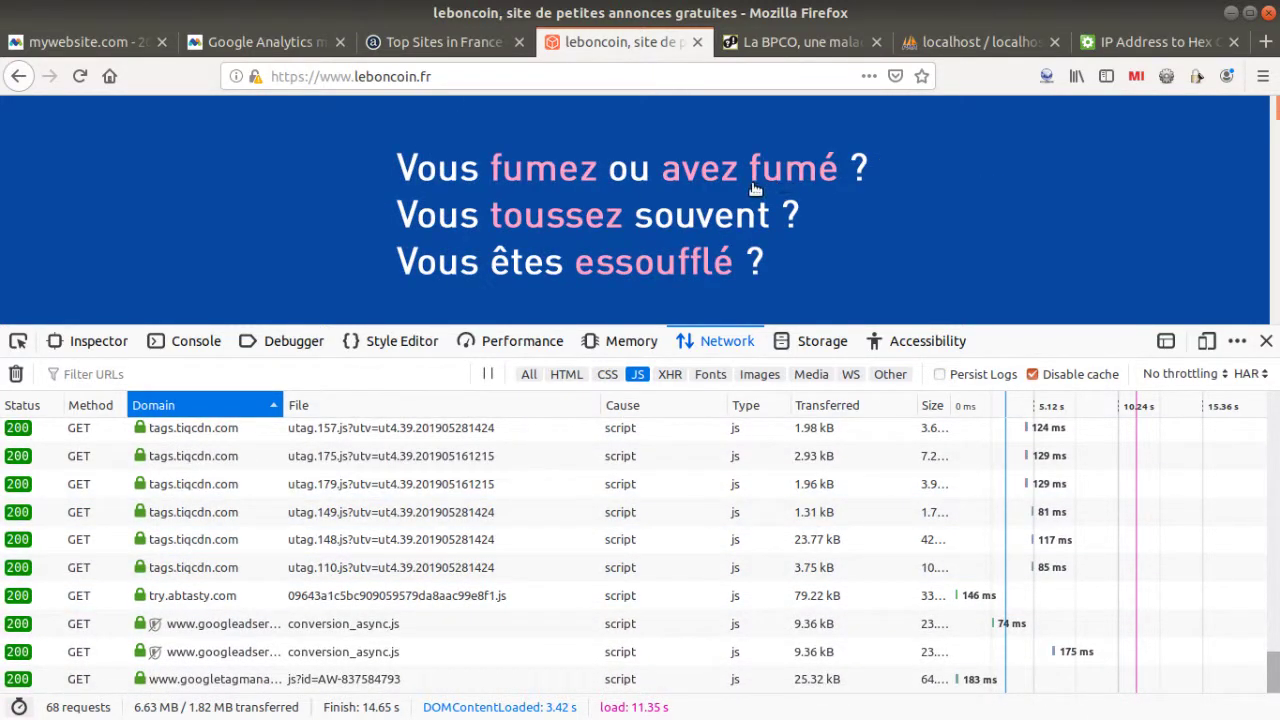
Open the Languedoc-Roussillon listings on leboncoin and review the domains of the JavaScript requests.
scroll(700, 200, down, 3)
click(1020, 228)
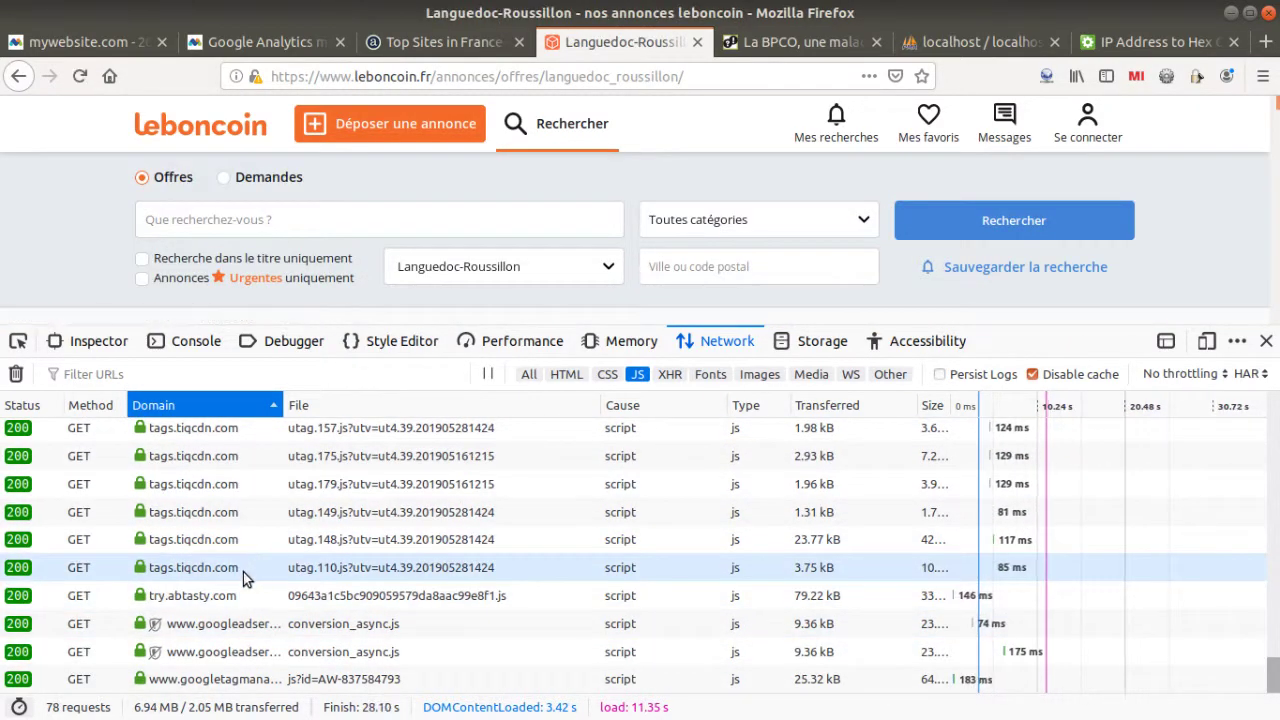
scroll(250, 560, up, 10)
scroll(268, 528, up, 10)
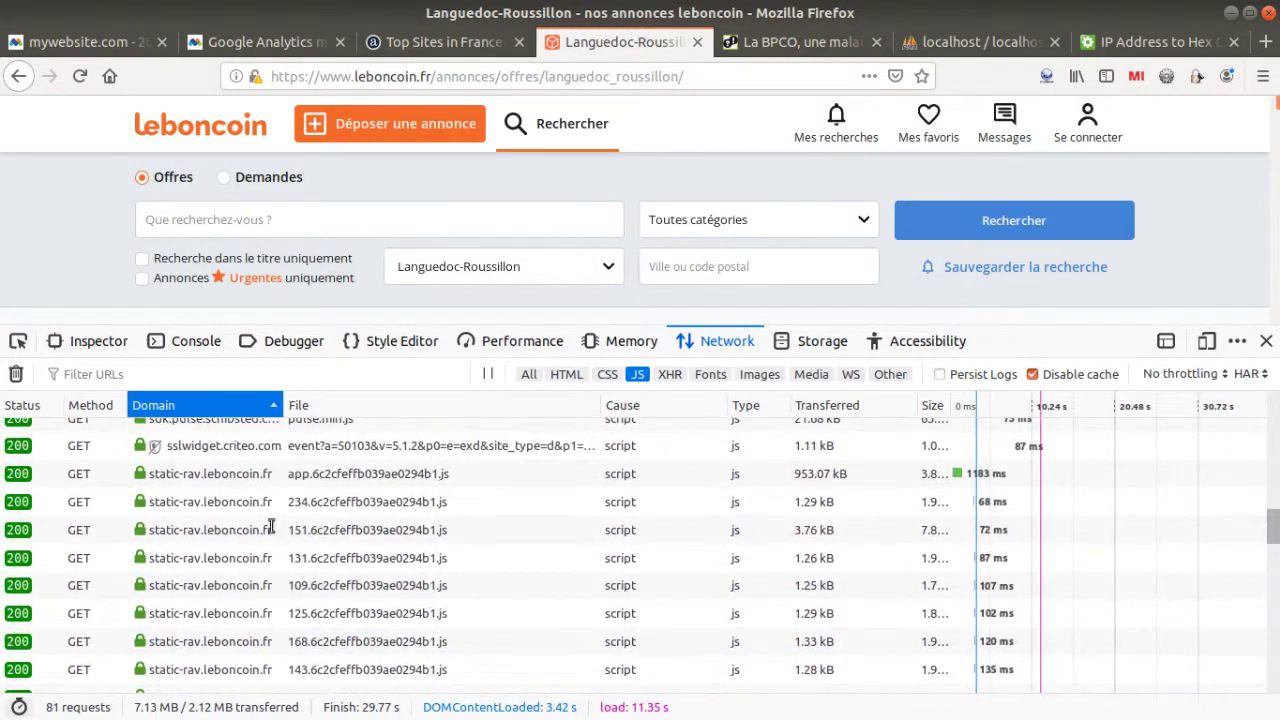
scroll(272, 523, up, 6)
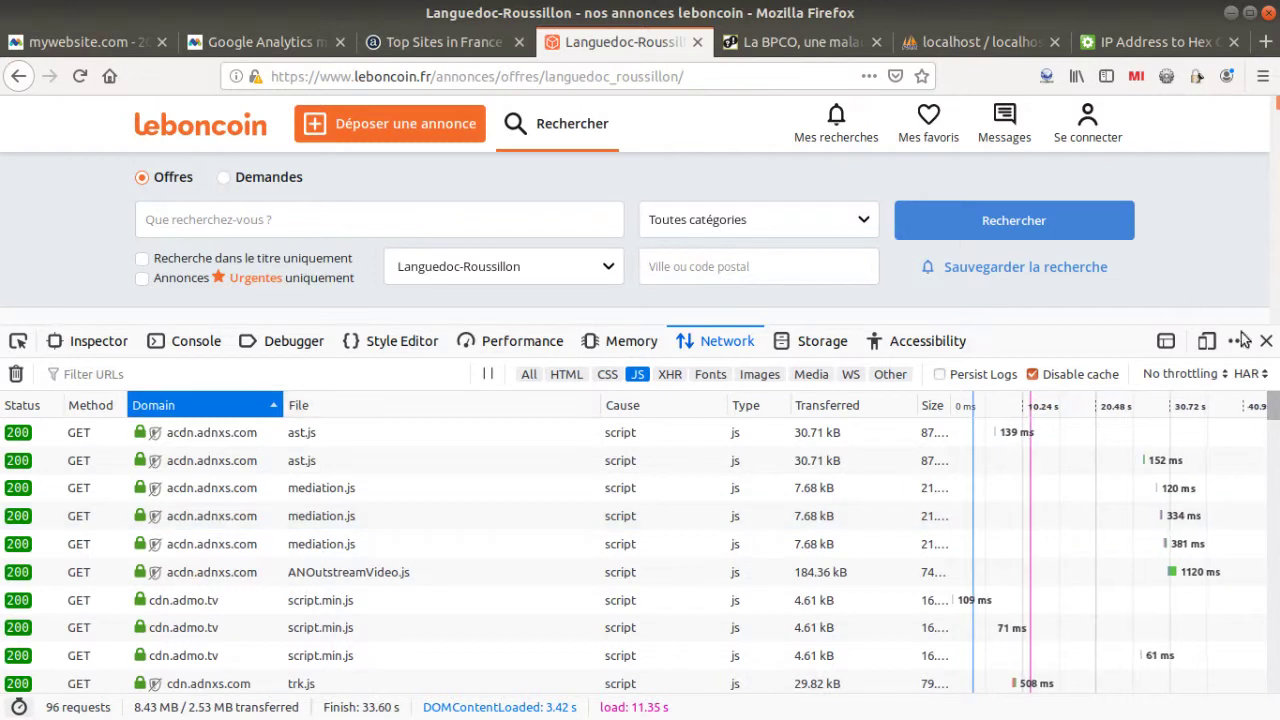
Check Alexa's France ranking for another site and load orange.fr in the leboncoin tab.
click(449, 48)
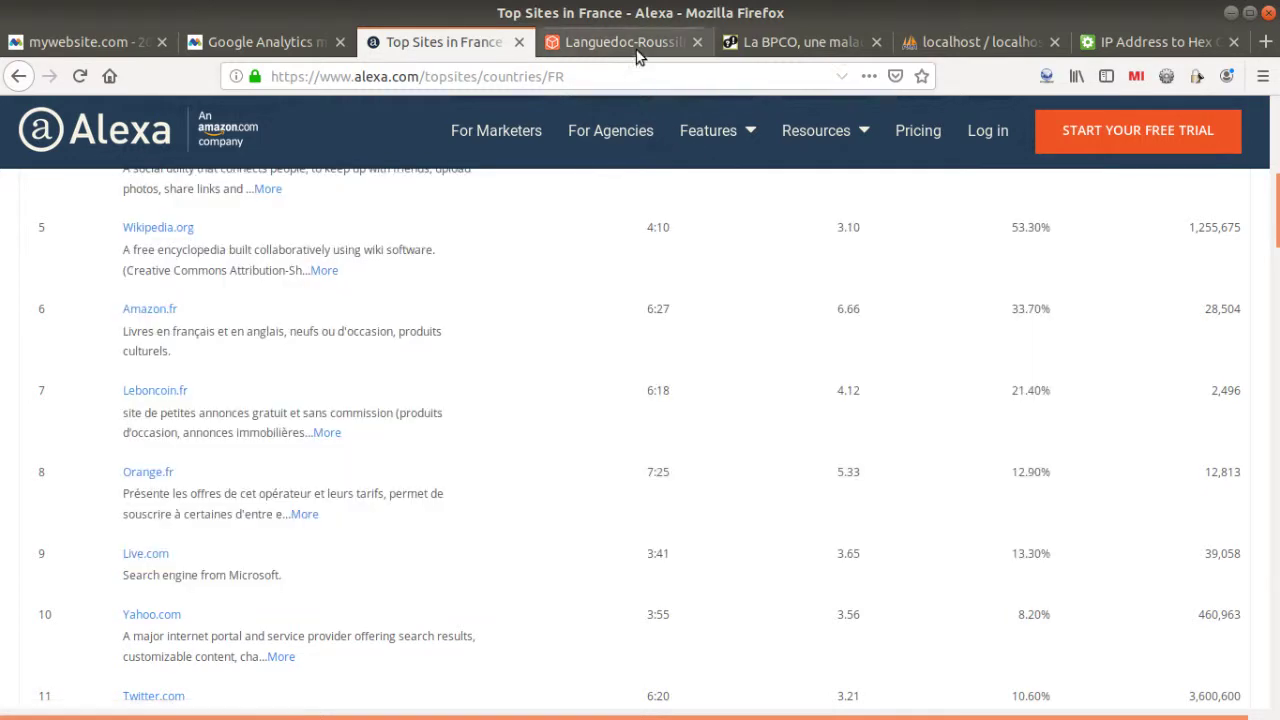
click(628, 44)
click(563, 67)
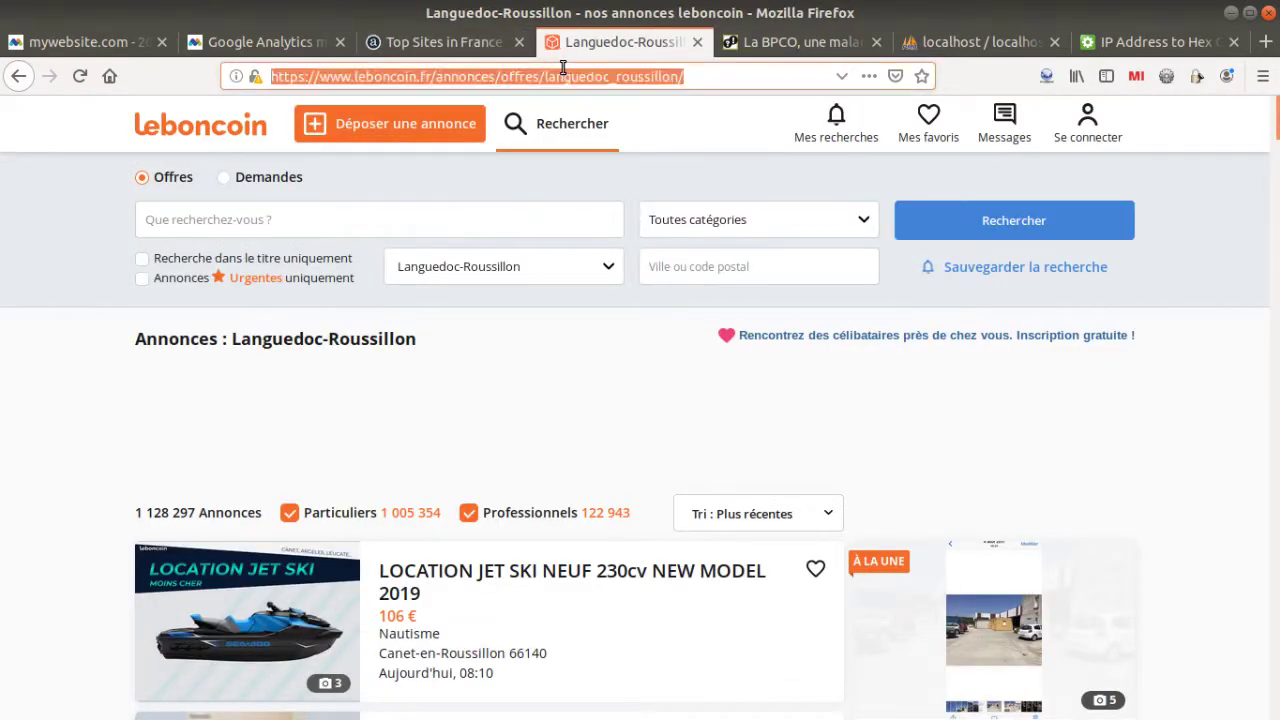
text(orange.fr)
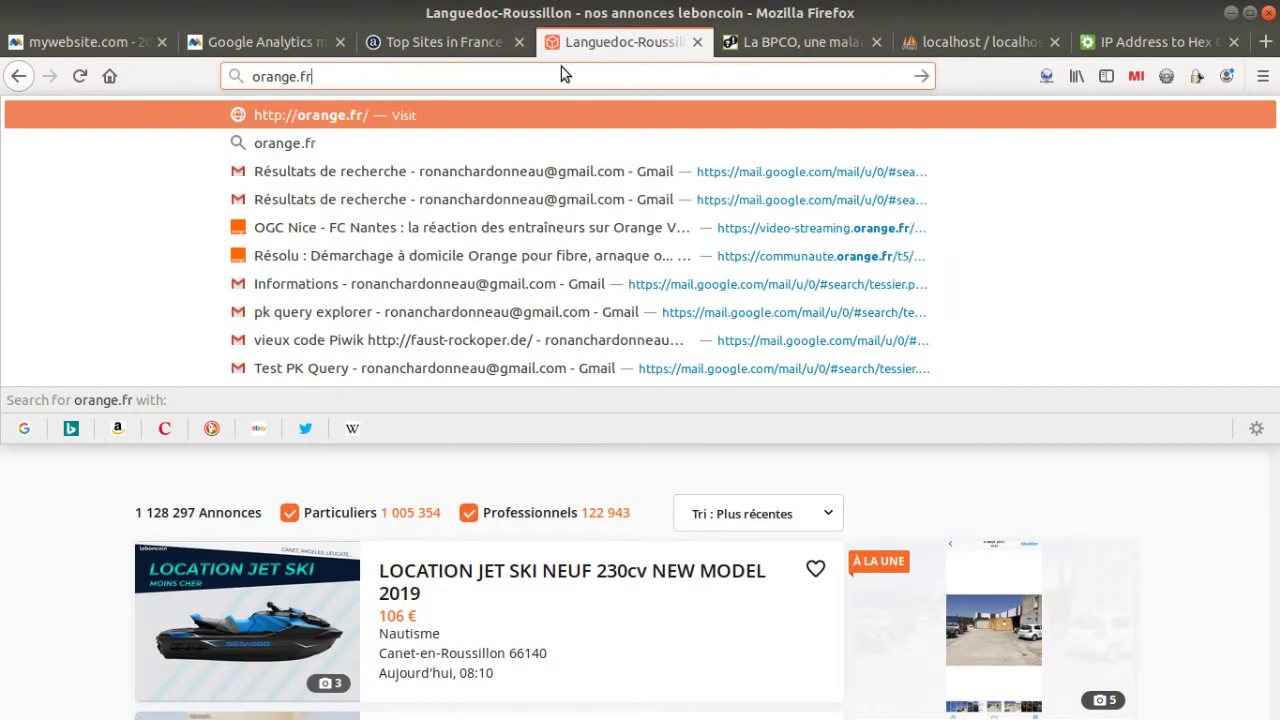
key(Return)
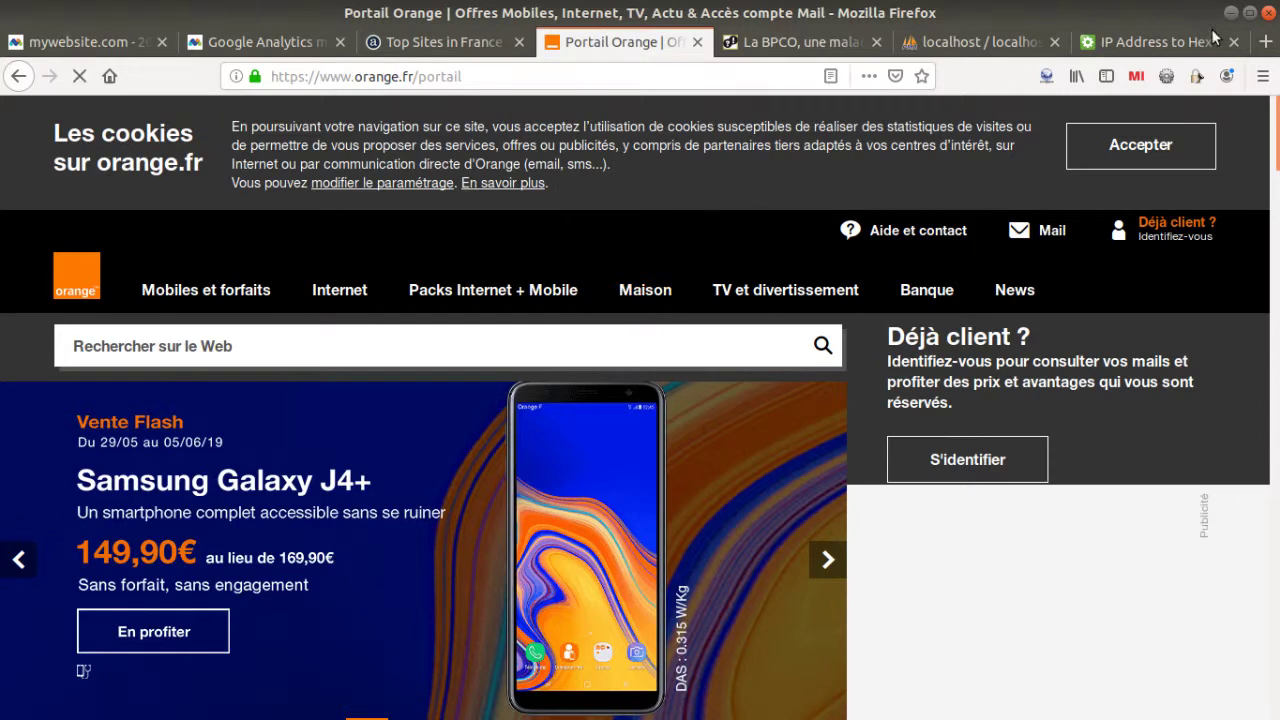
Accept the cookies on the Orange portal and open the network monitor for the page.
click(1100, 148)
right_click(452, 318)
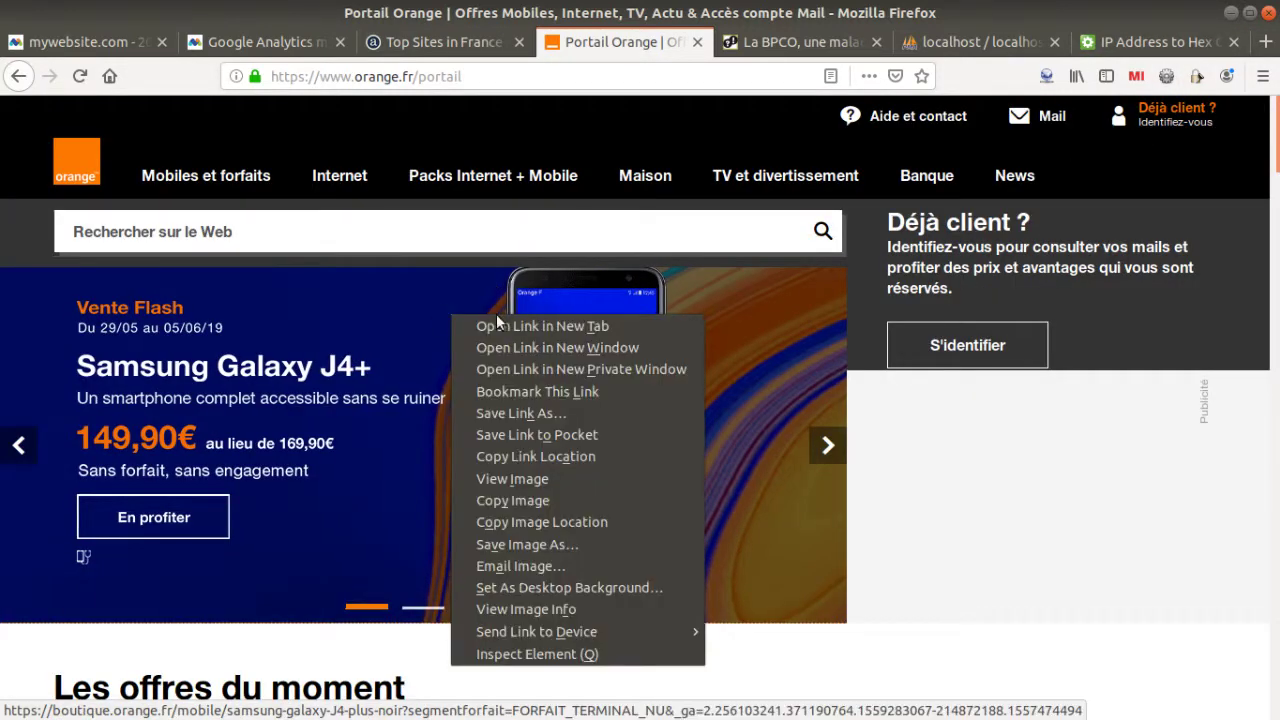
click(500, 654)
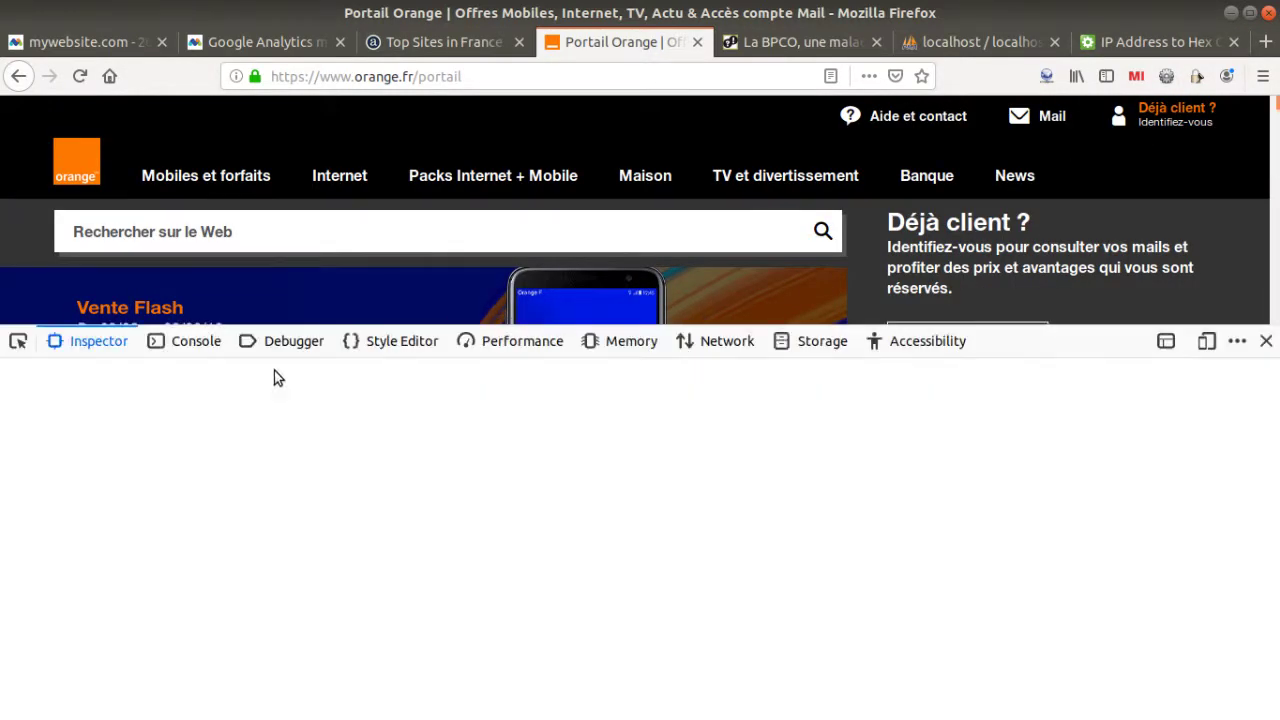
click(724, 340)
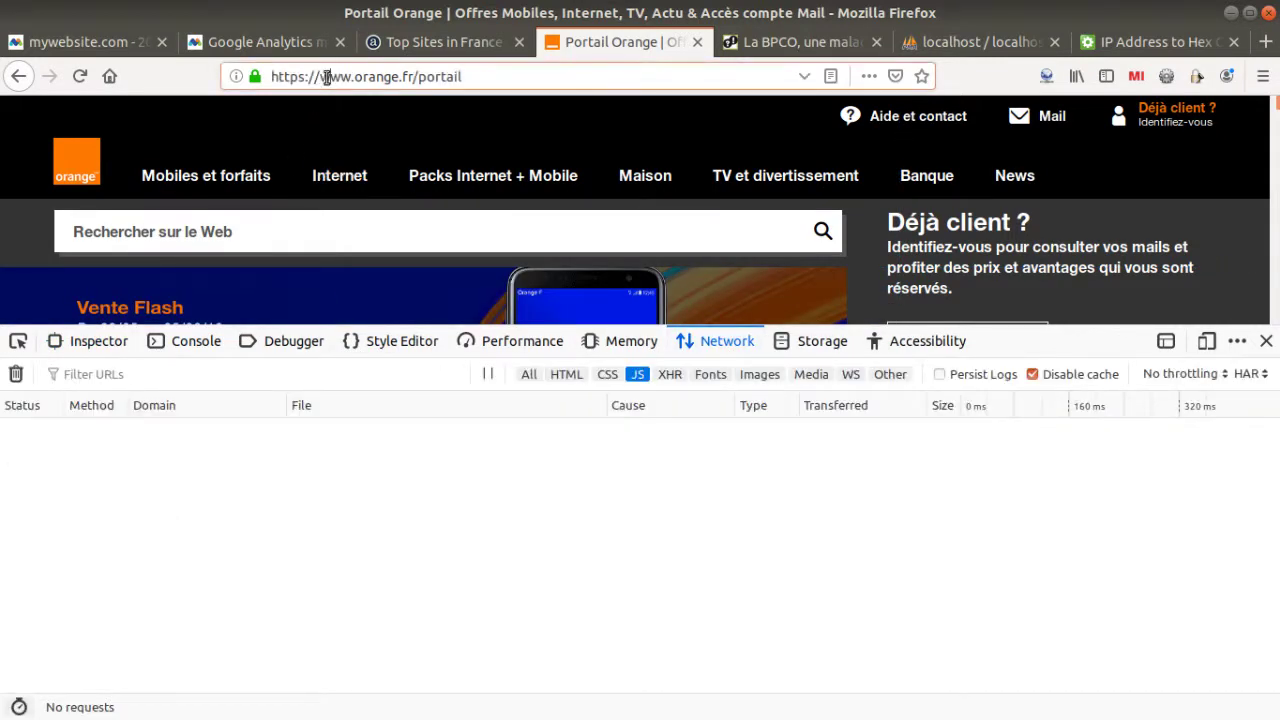
Reload the Orange portal, sort its recorded JavaScript requests by domain, and review the domains contacted.
key(F5)
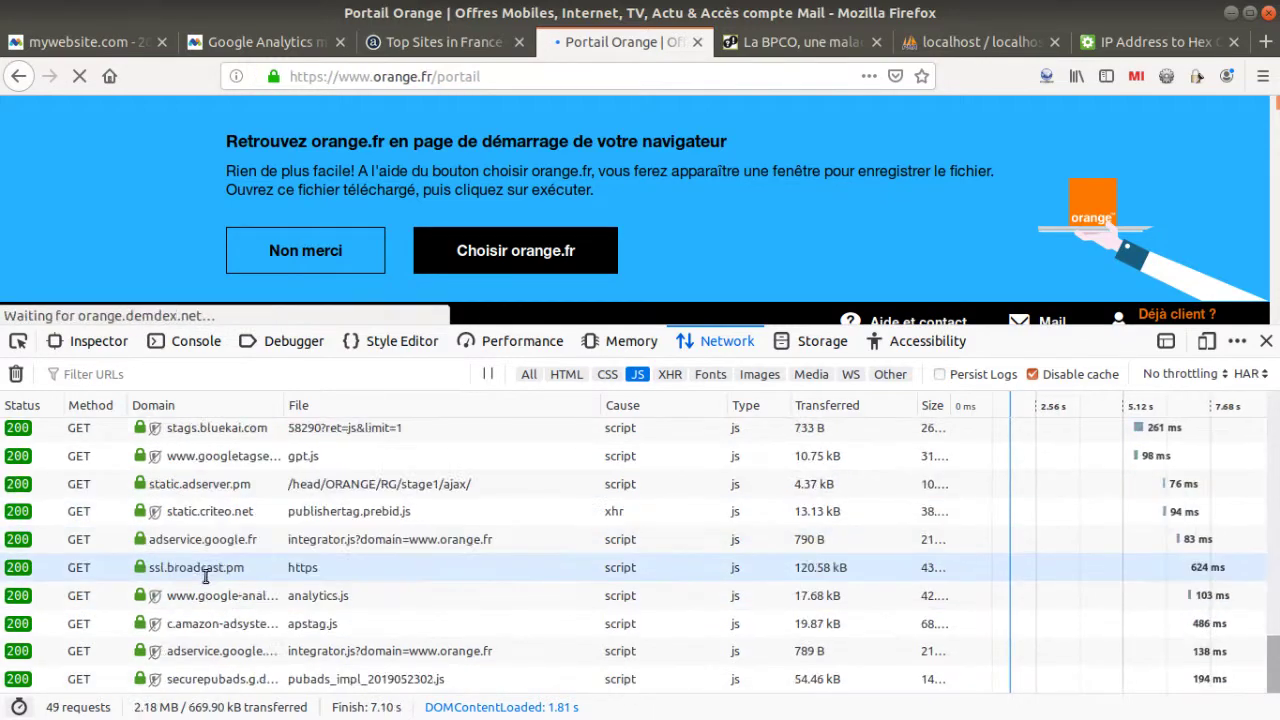
click(170, 405)
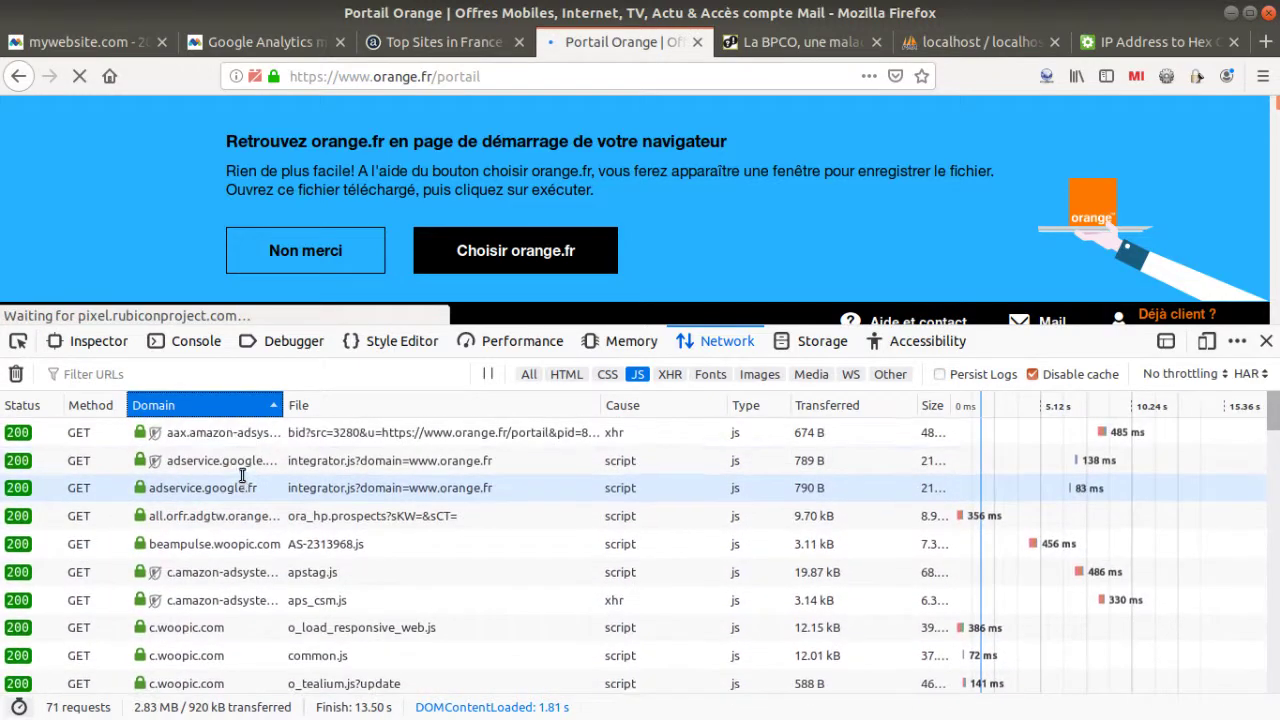
scroll(242, 476, down, 15)
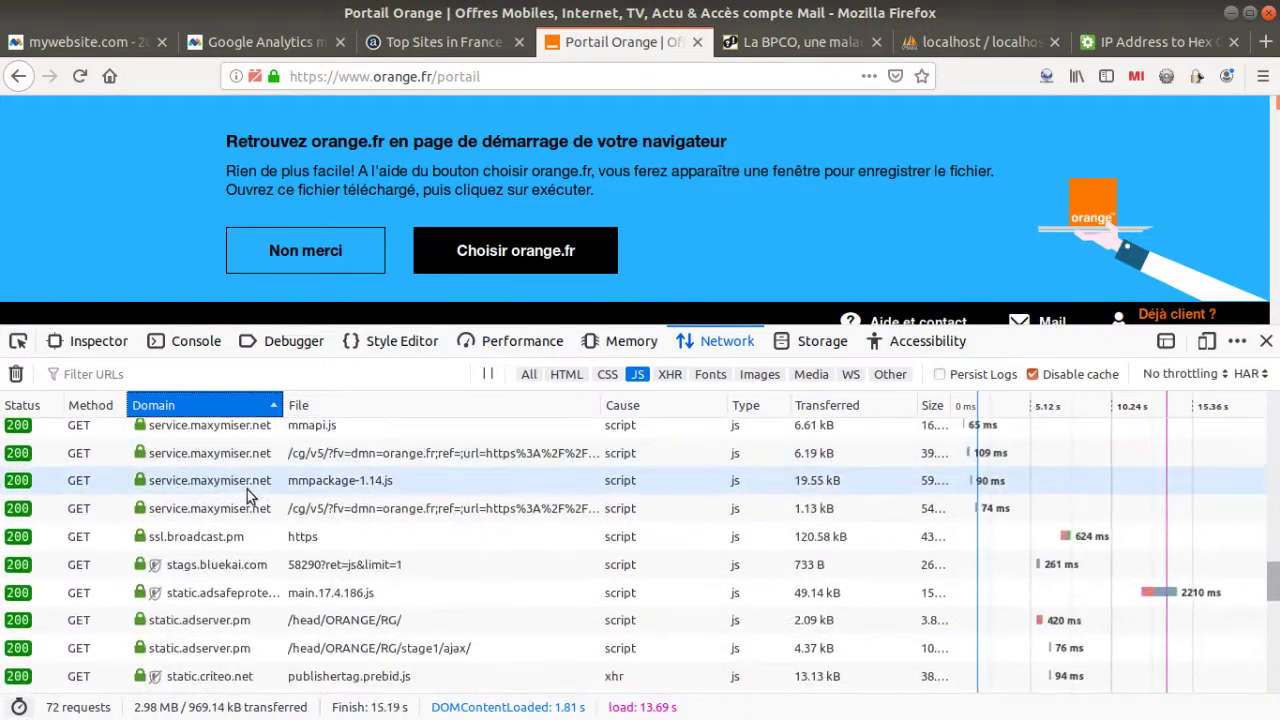
Review the remaining Orange script domains, close the network monitor, and check the Matomo visits log before returning to the Orange portal.
scroll(248, 494, down, 5)
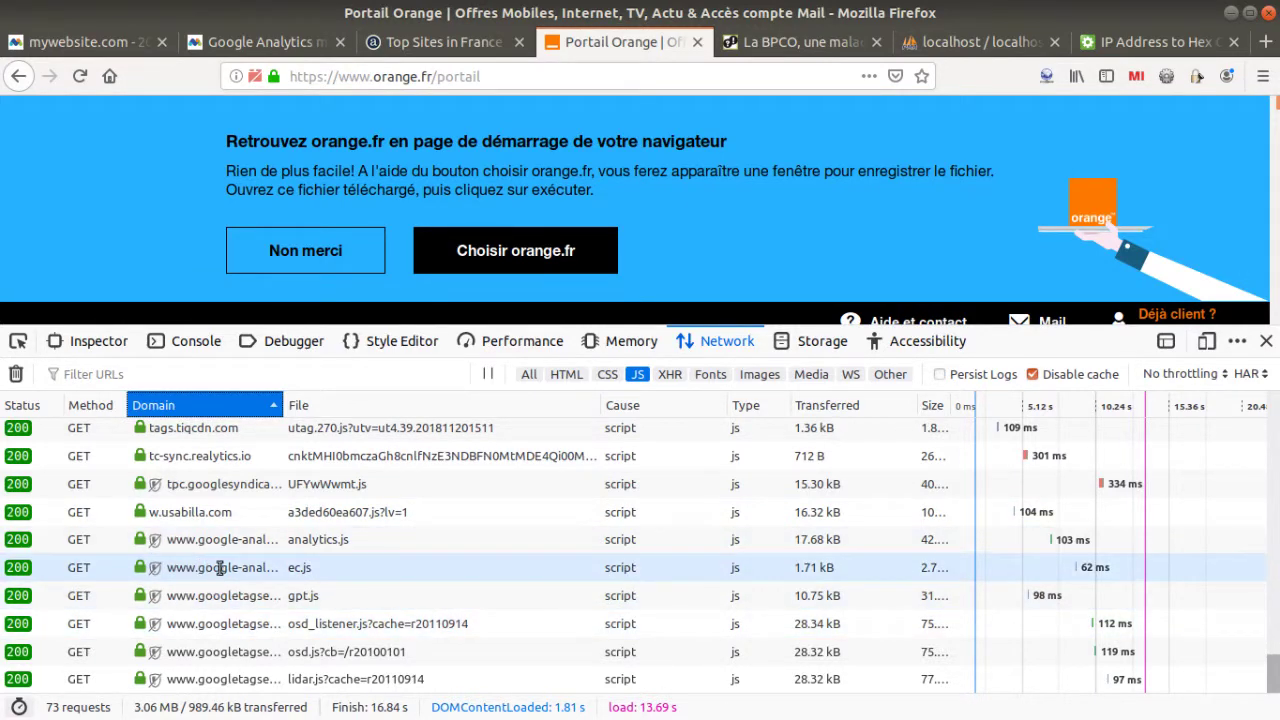
click(1266, 342)
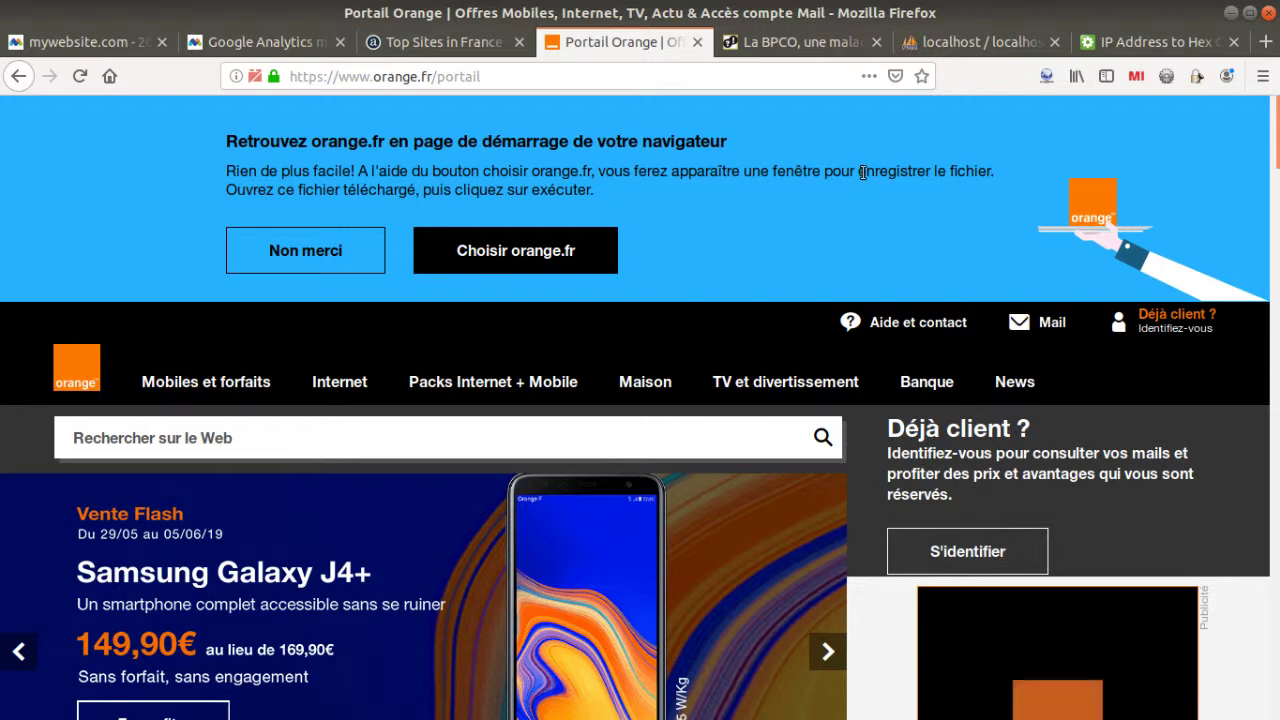
click(238, 42)
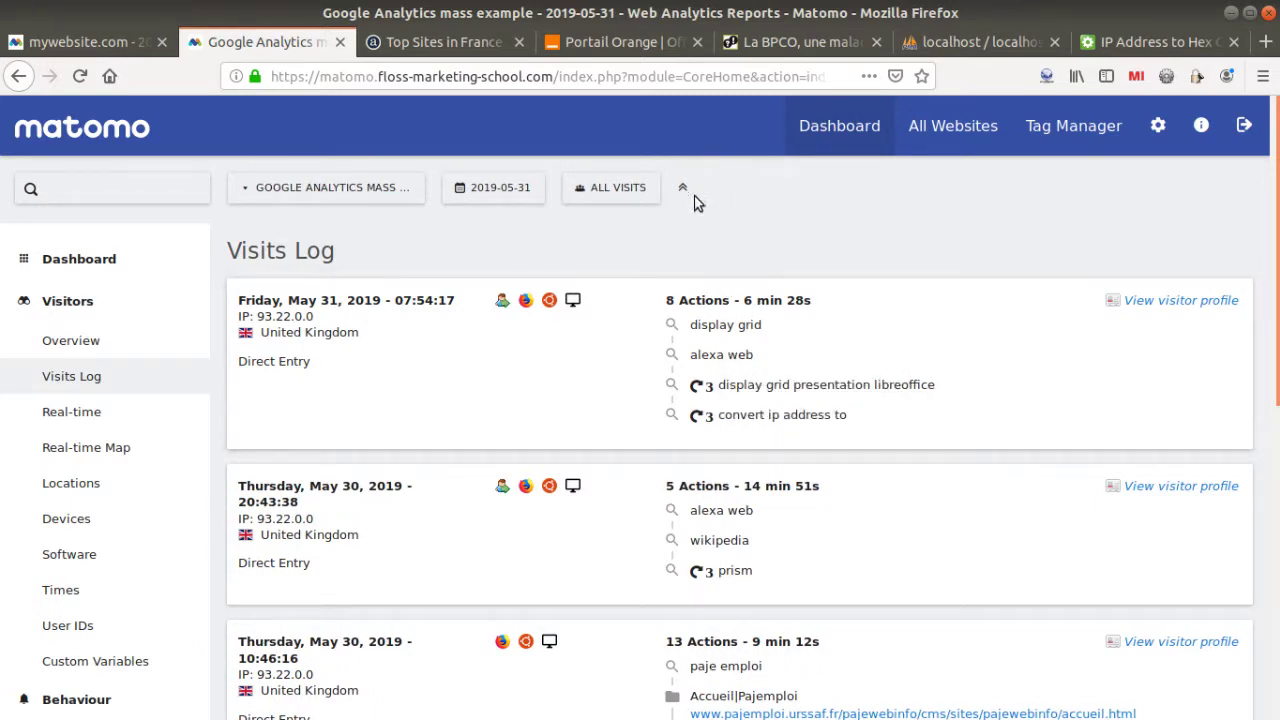
click(624, 44)
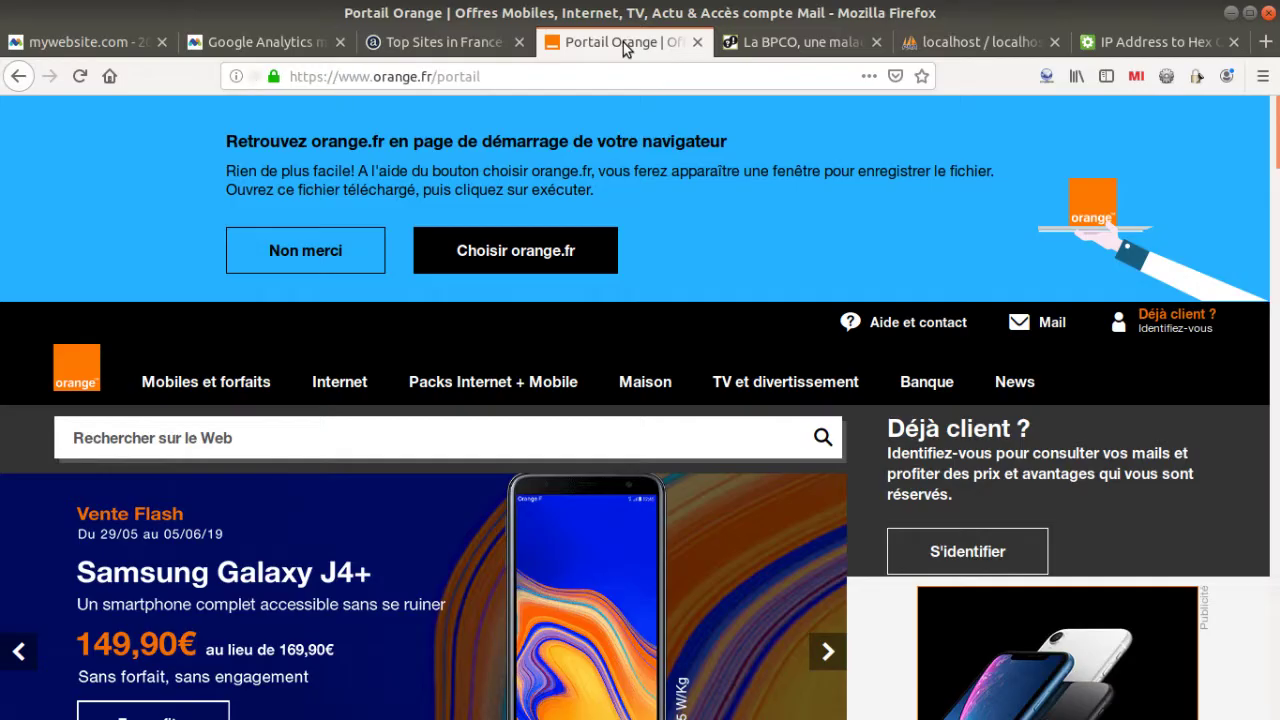
click(1142, 80)
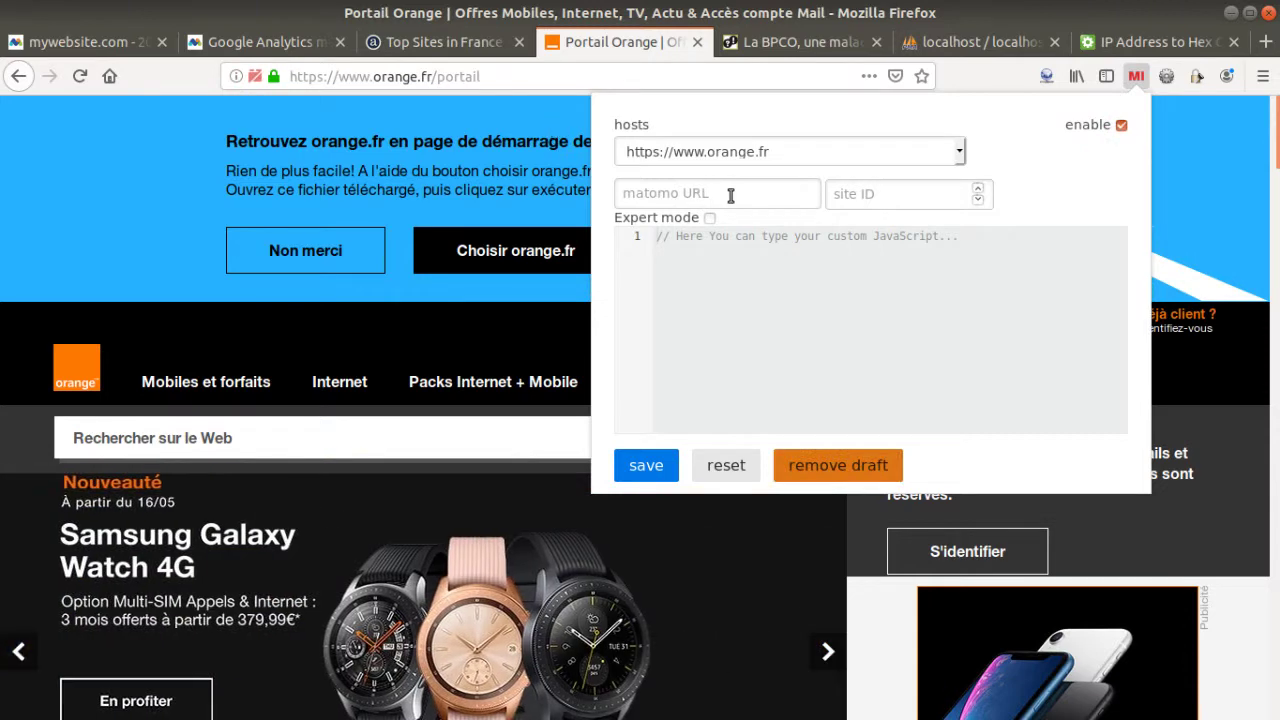
click(797, 162)
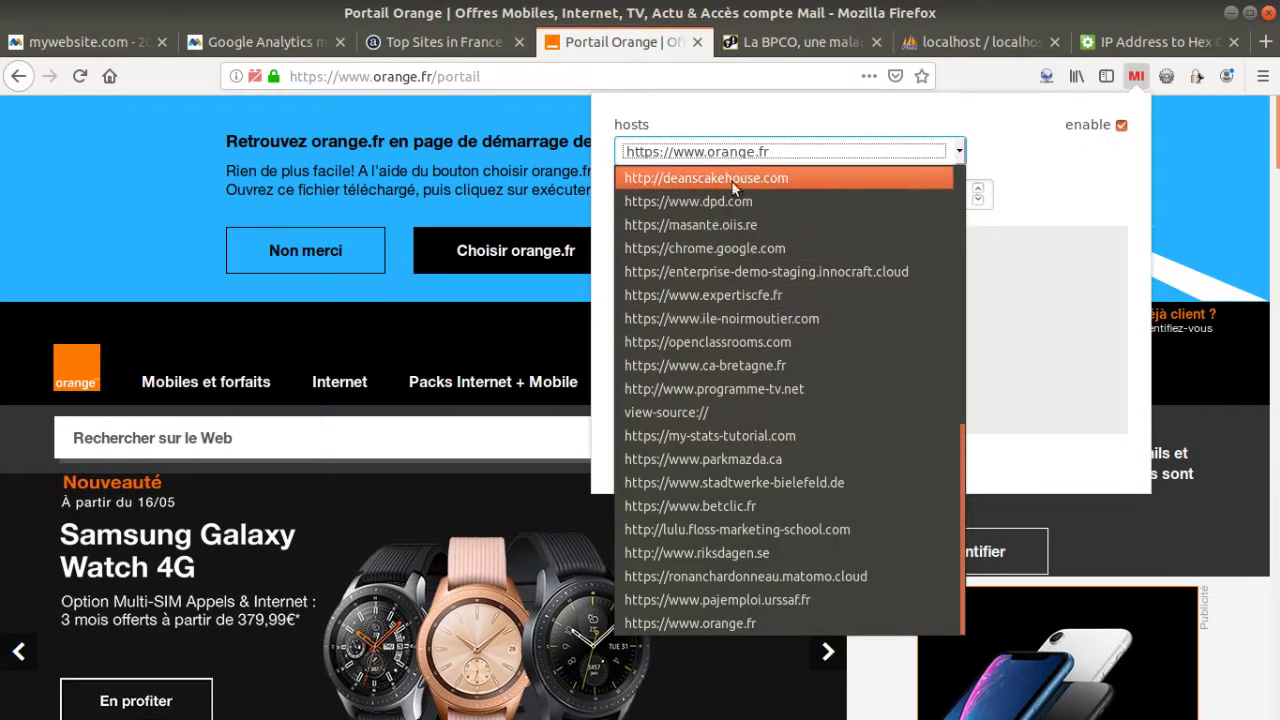
click(704, 599)
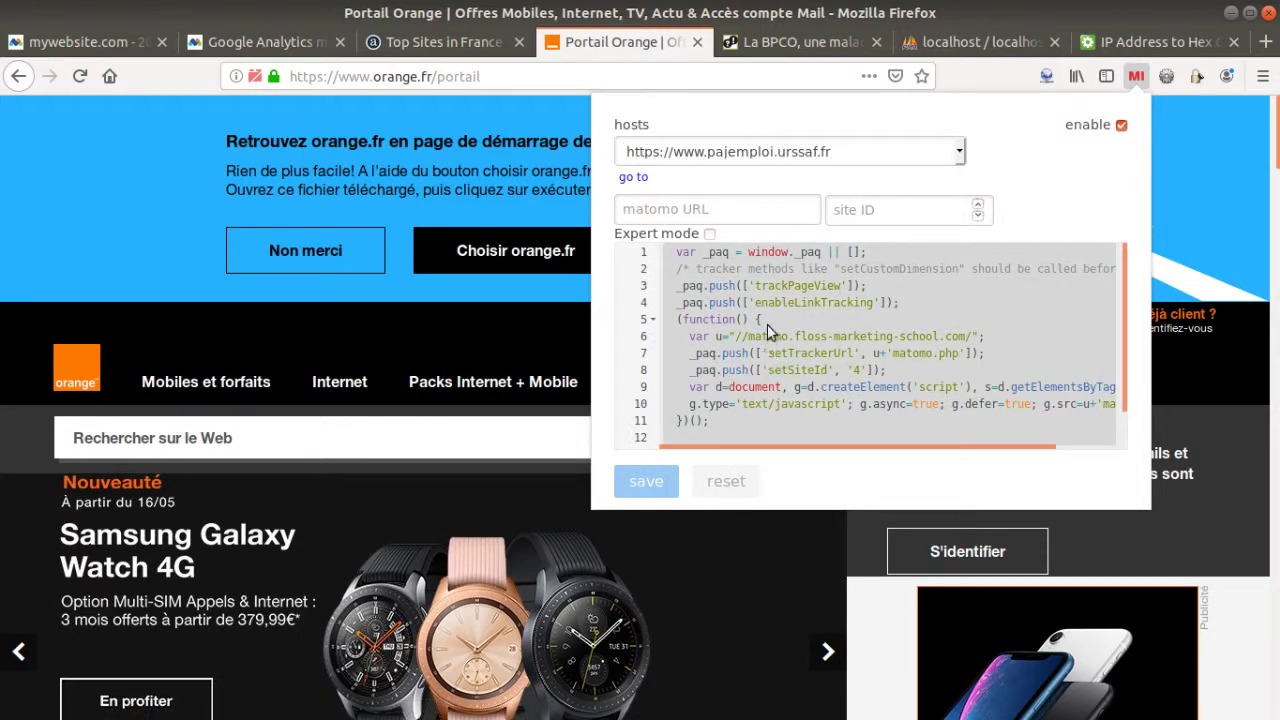
click(838, 158)
scroll(793, 372, down, 1)
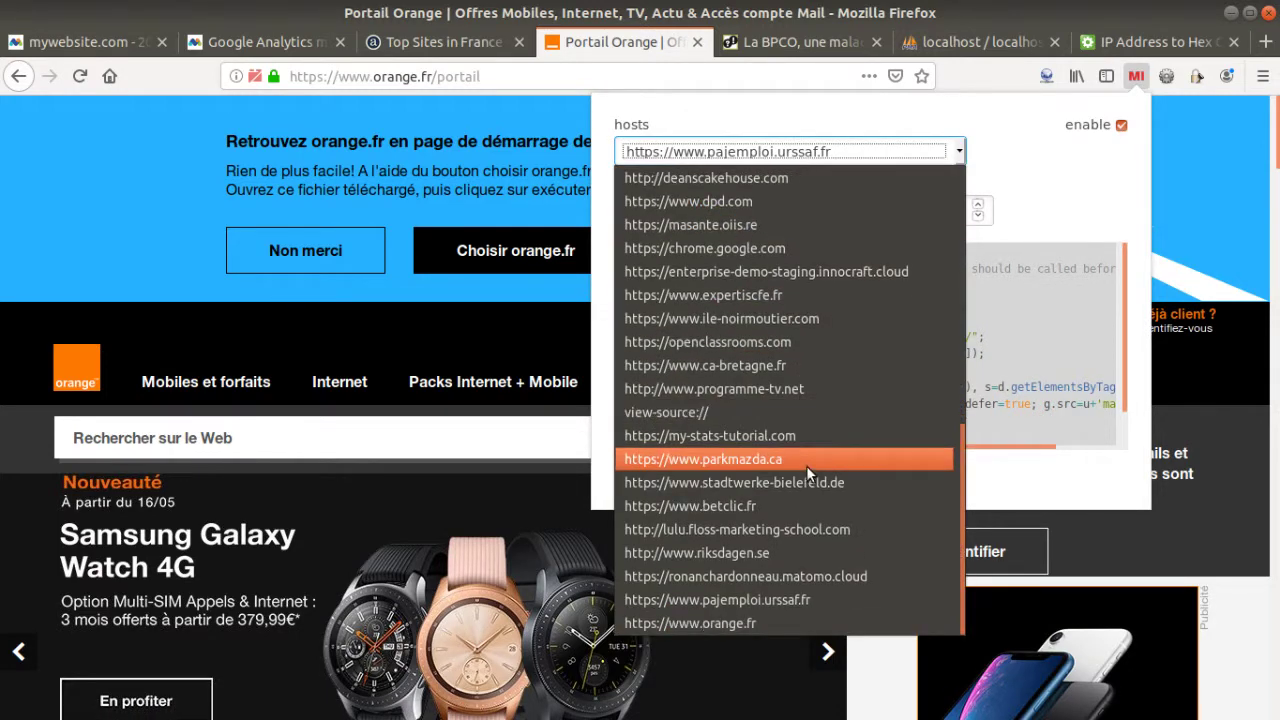
scroll(795, 455, up, 3)
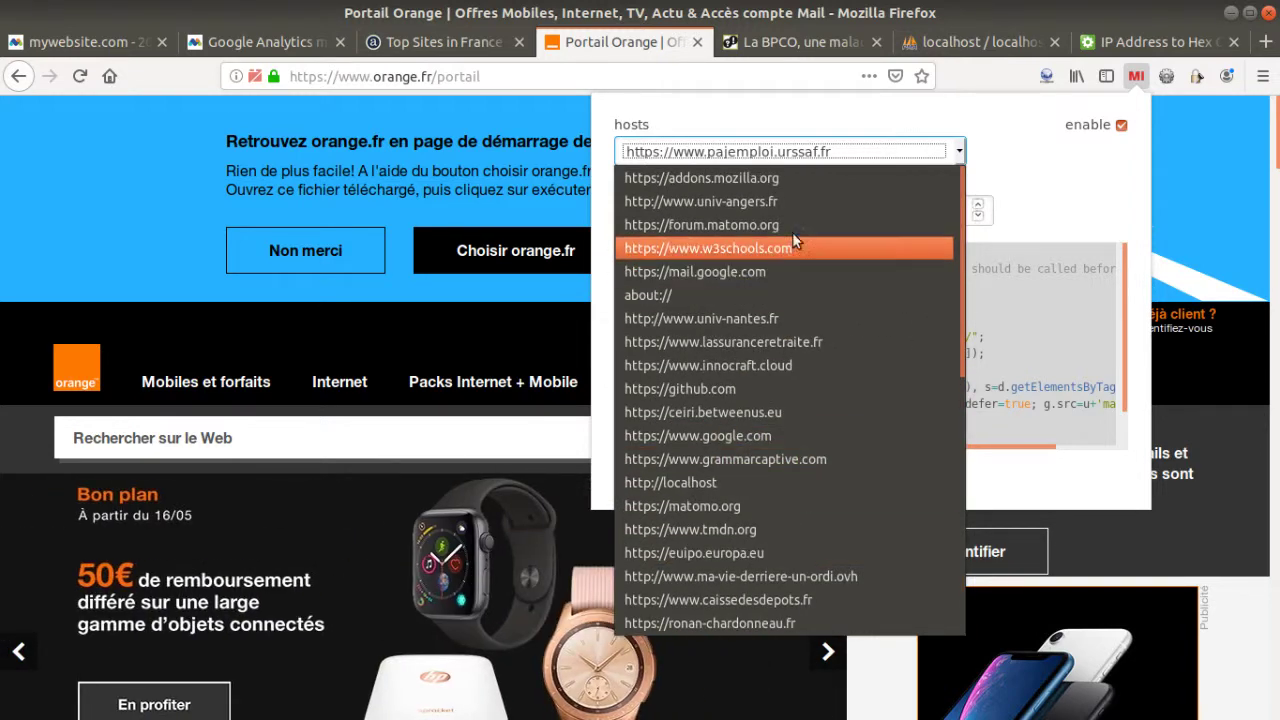
scroll(806, 405, down, 7)
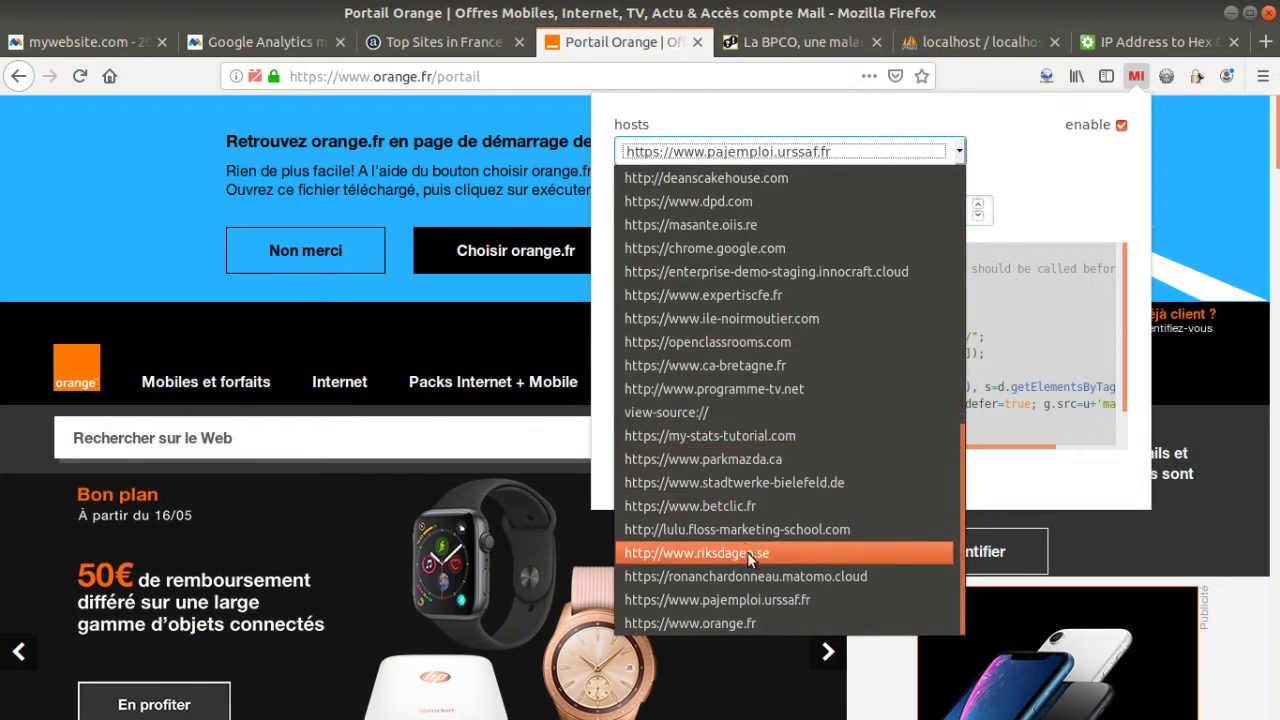
scroll(746, 549, up, 2)
scroll(750, 551, down, 2)
click(737, 689)
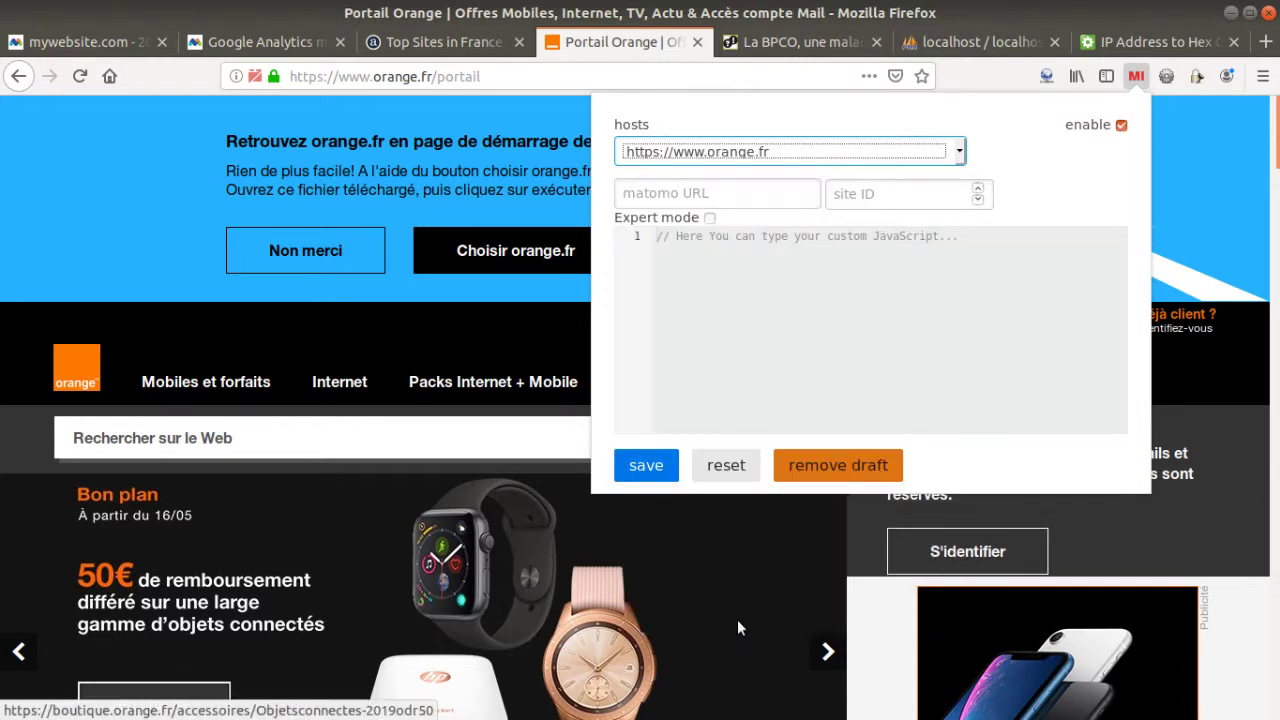
click(709, 219)
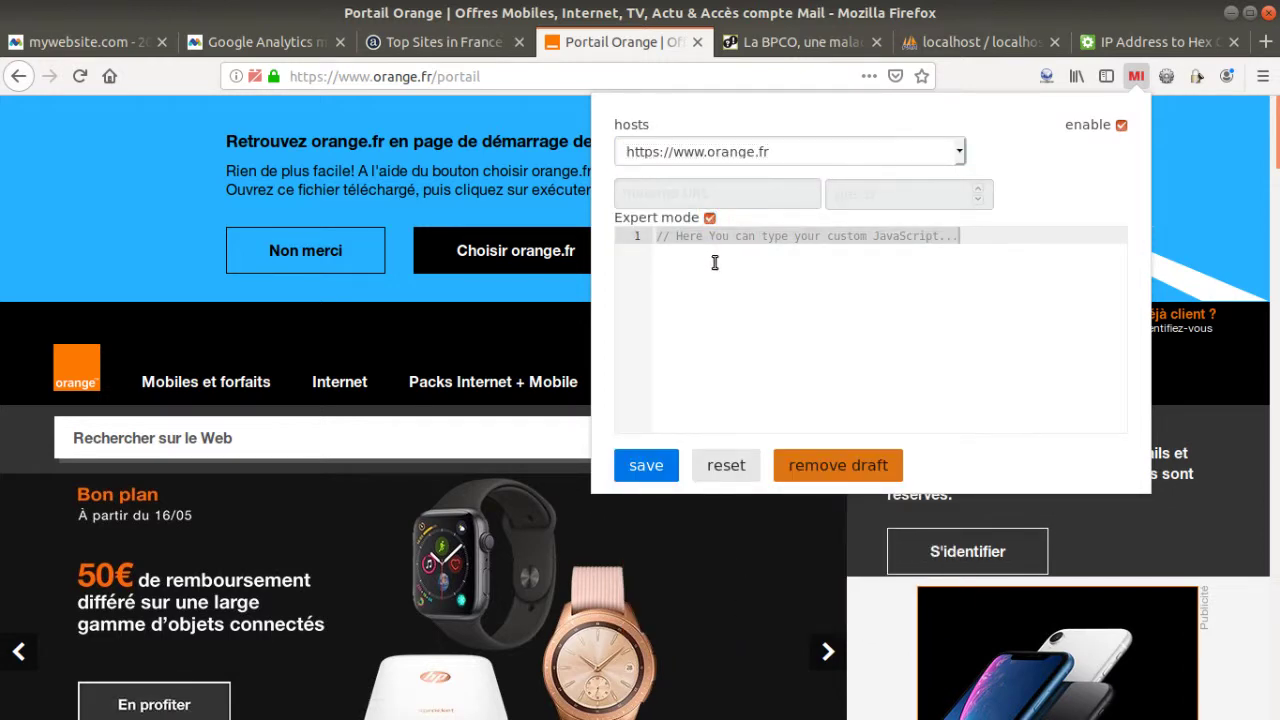
key(ctrl+v)
click(646, 465)
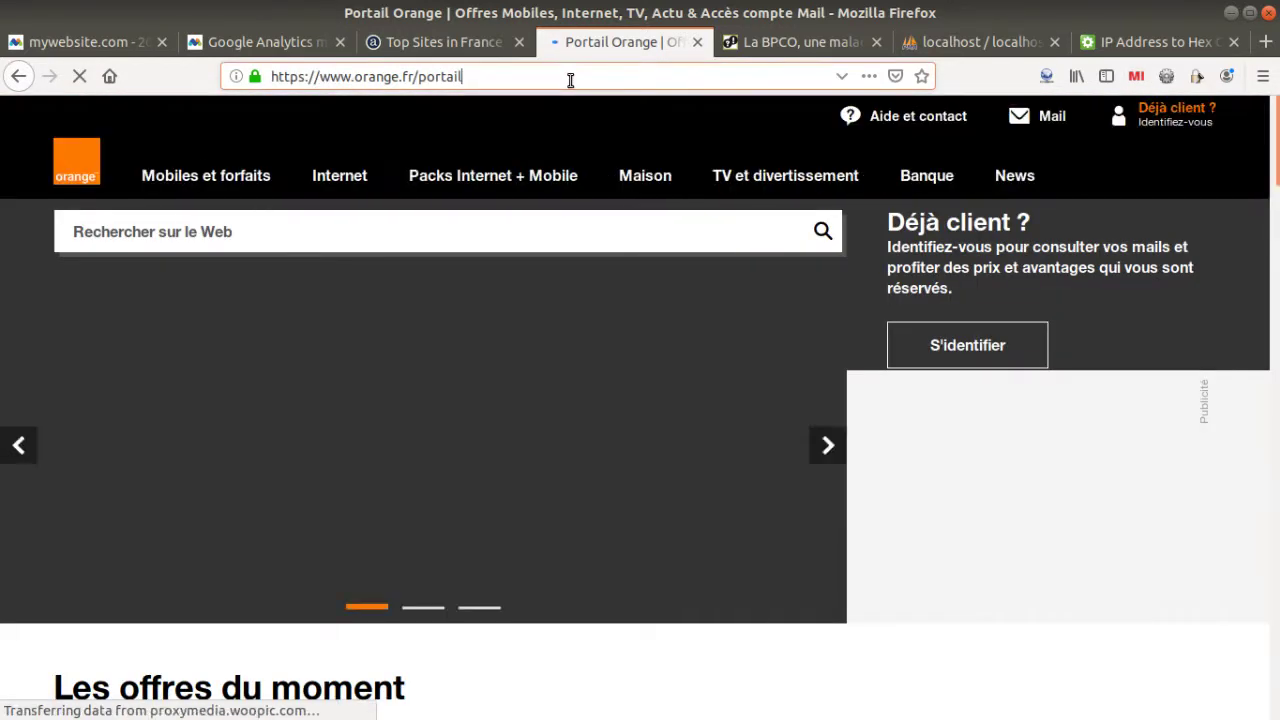
Load google.com in the Orange portal's tab.
click(576, 76)
text(google.com/)
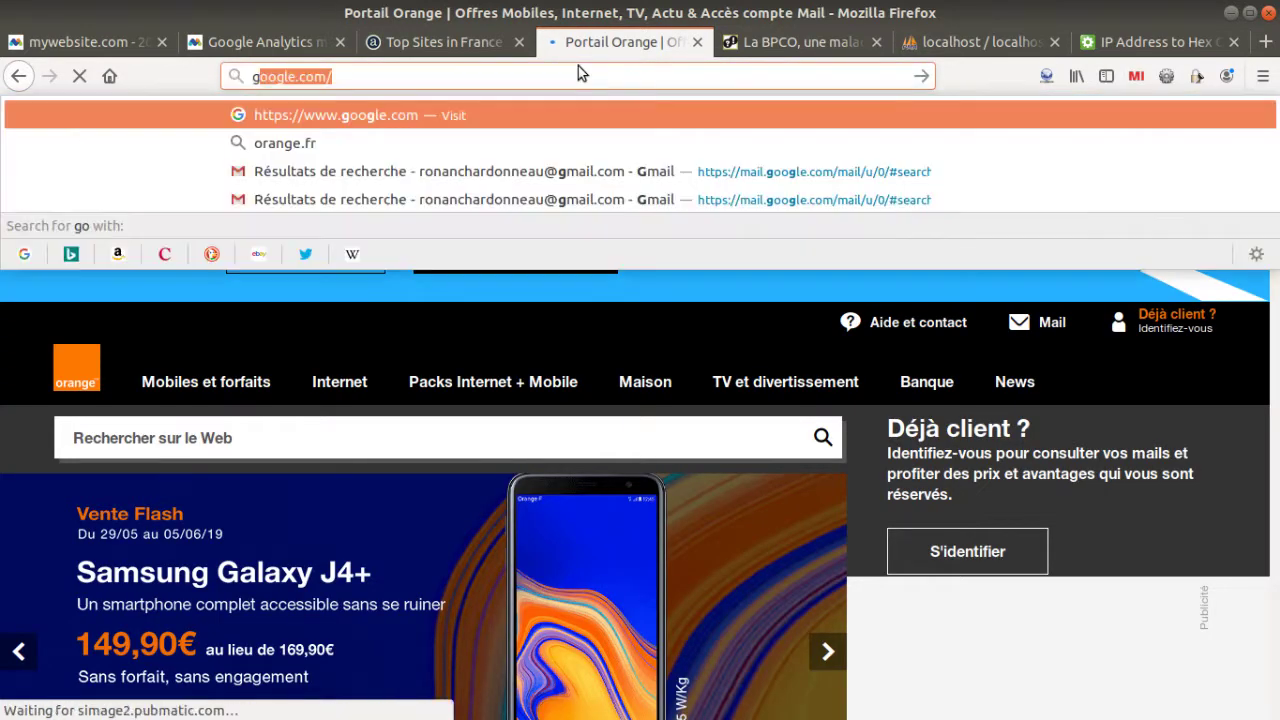
key(Return)
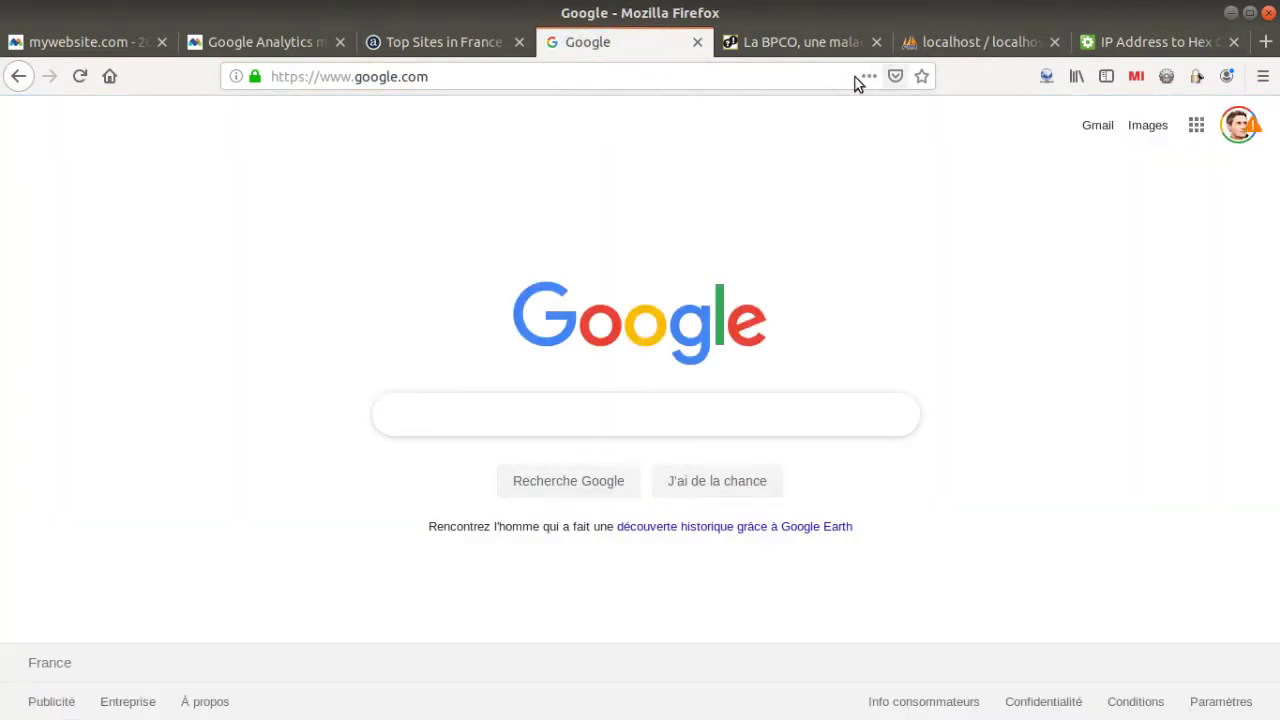
Review the highest-ranked websites in Alexa's list of top sites in France.
click(490, 55)
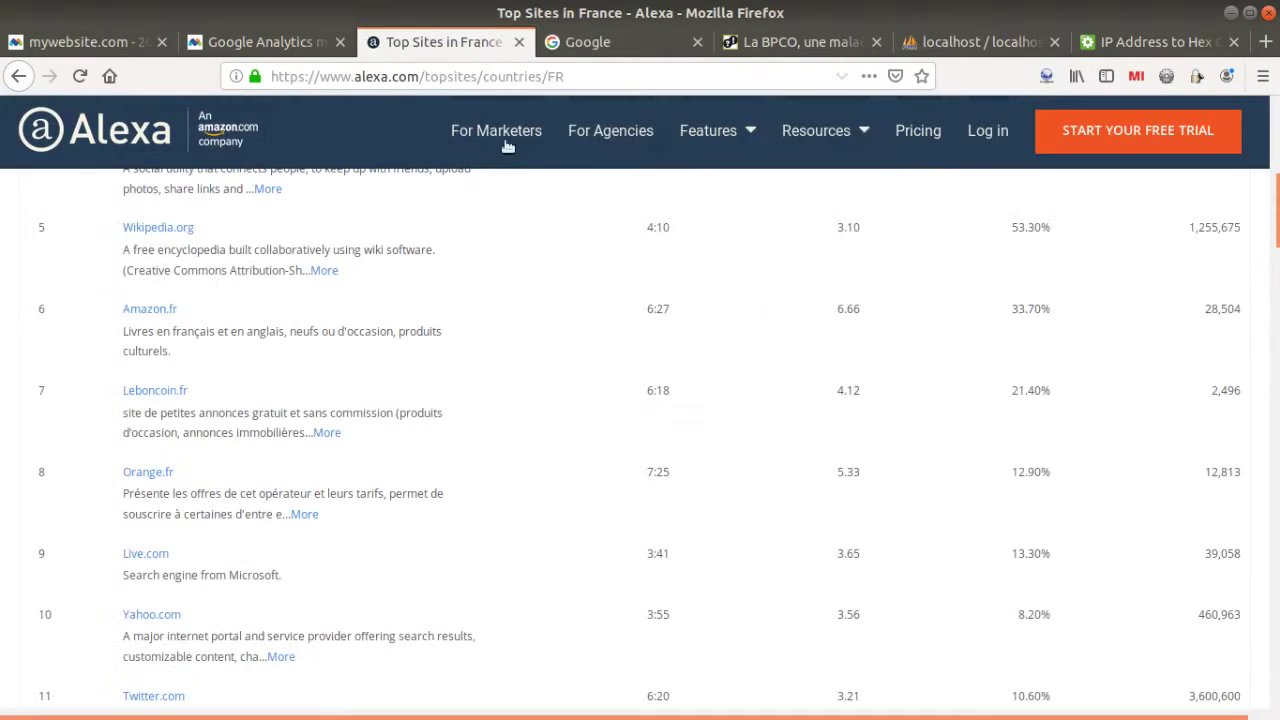
scroll(451, 246, up, 10)
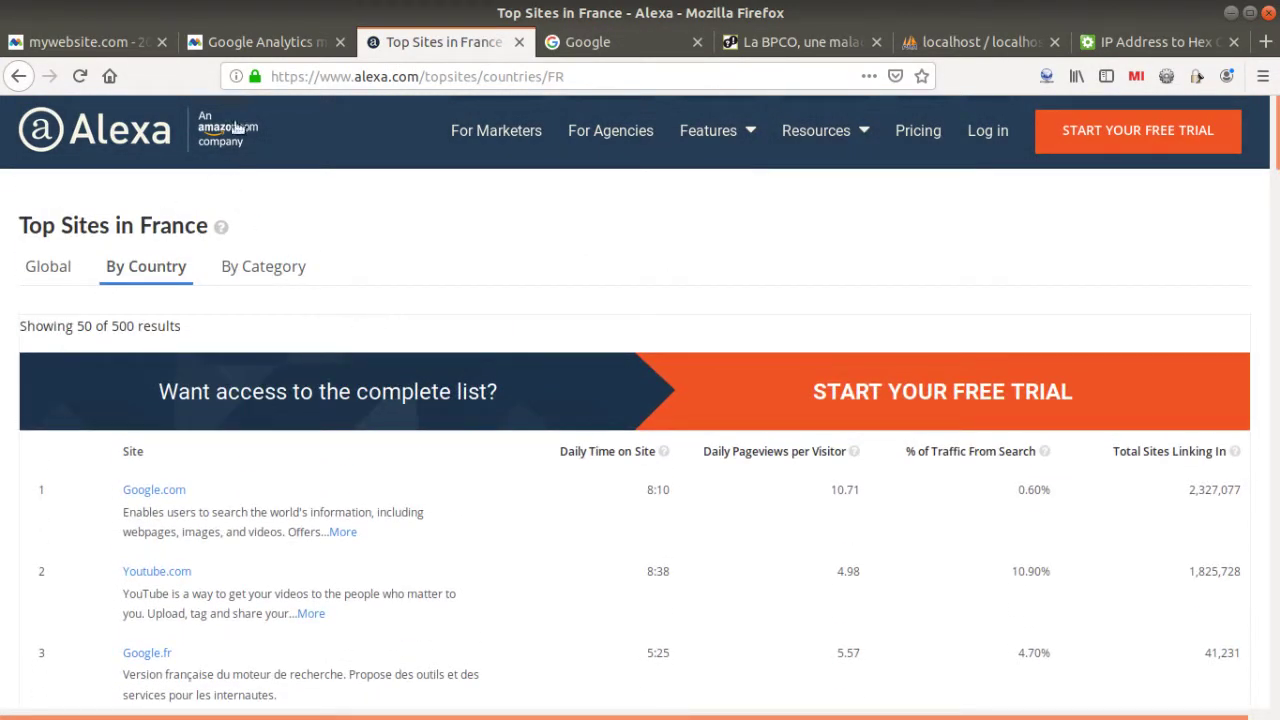
scroll(197, 175, down, 5)
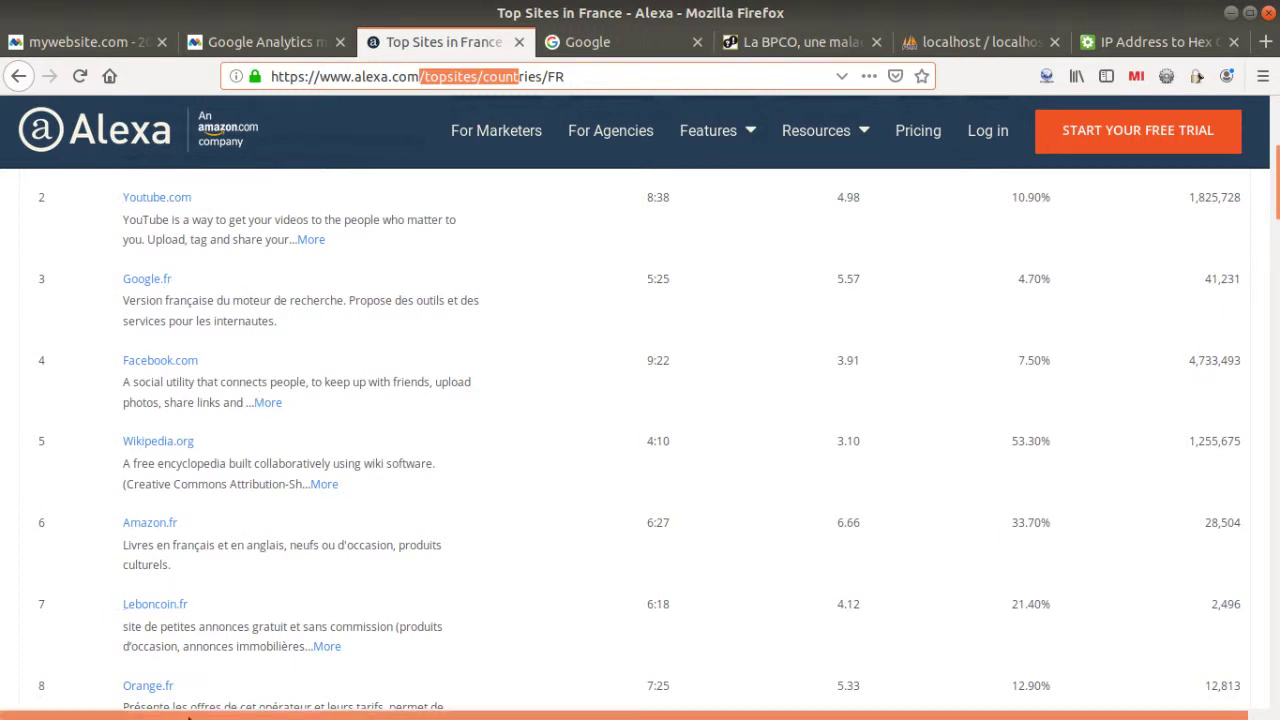
click(642, 50)
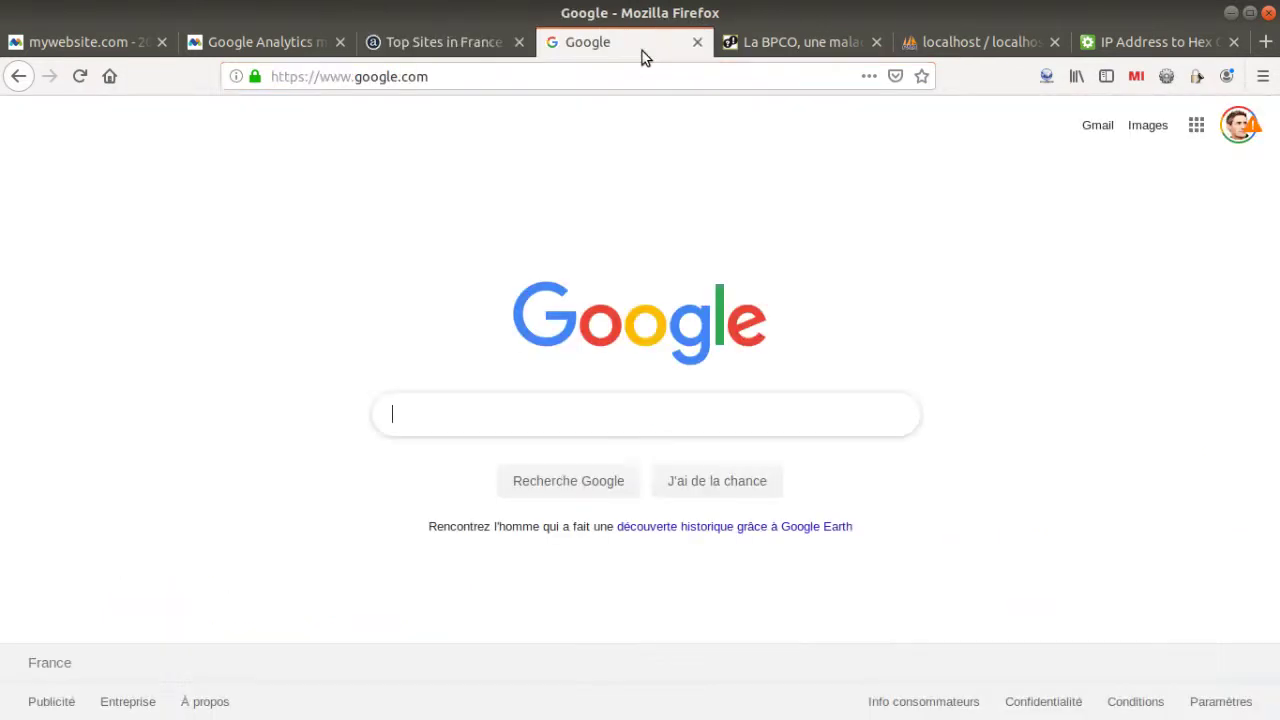
click(1136, 76)
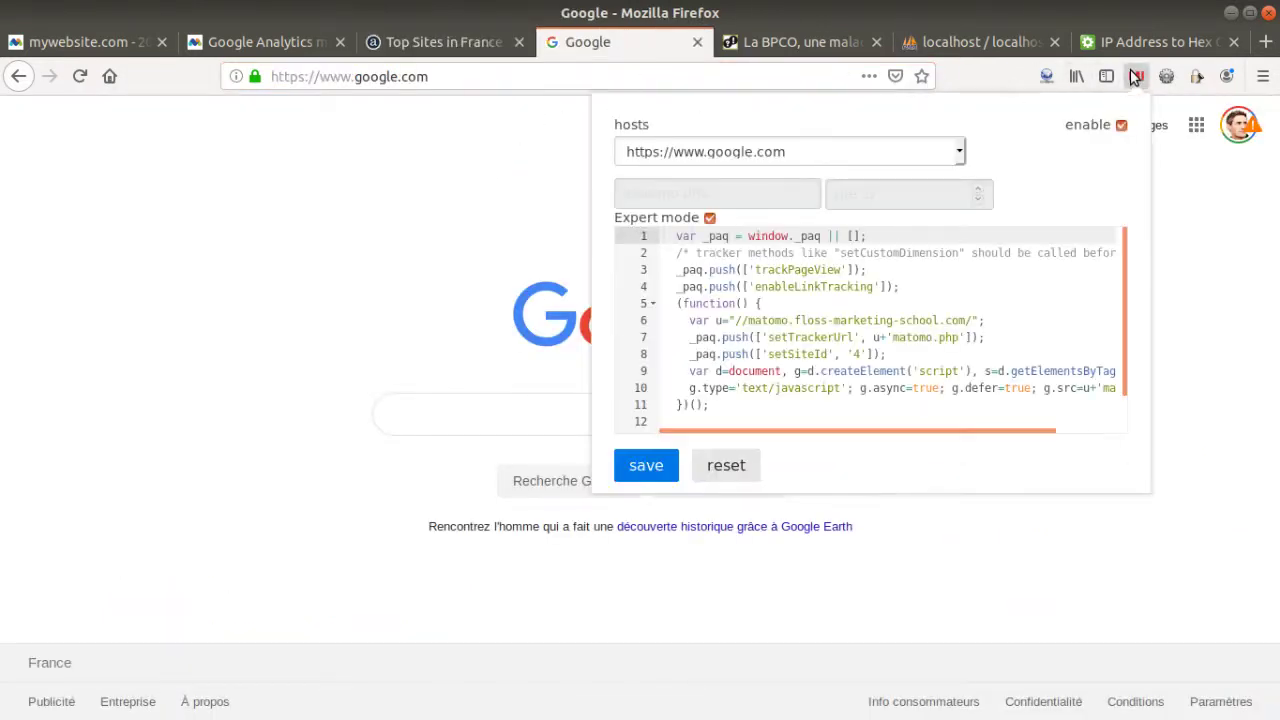
click(390, 245)
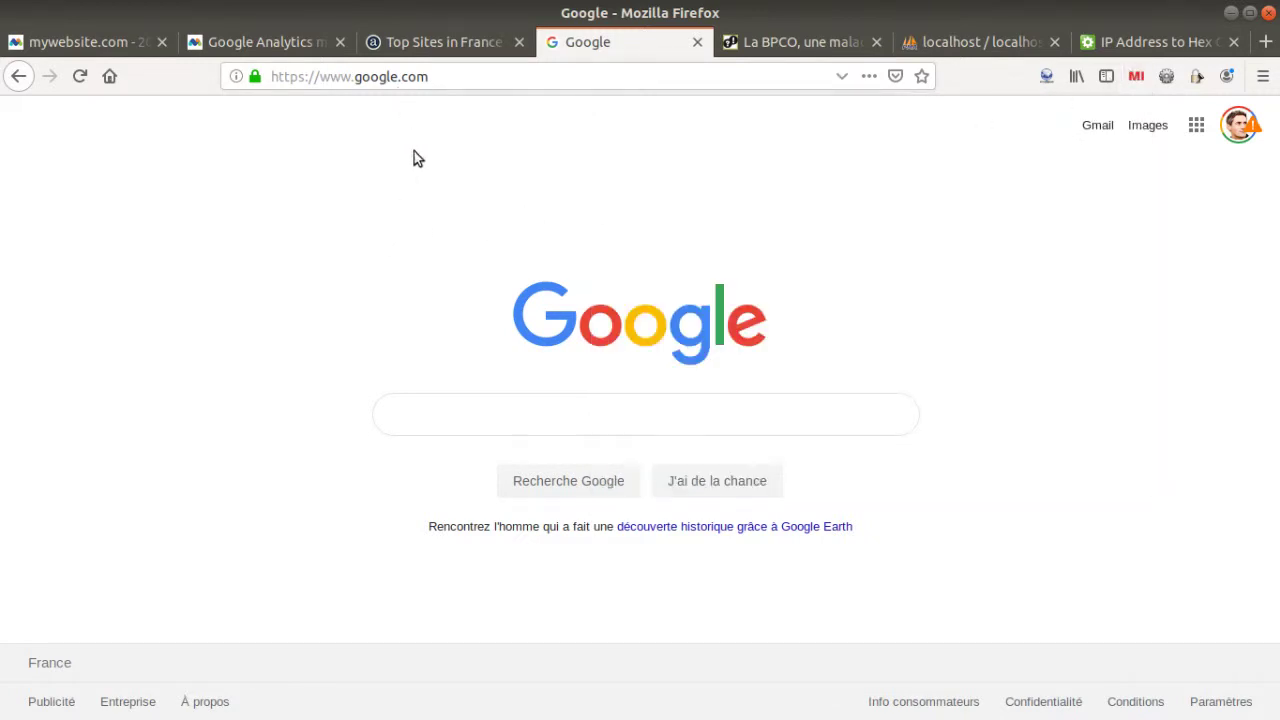
Search Google for "orange portal".
click(552, 416)
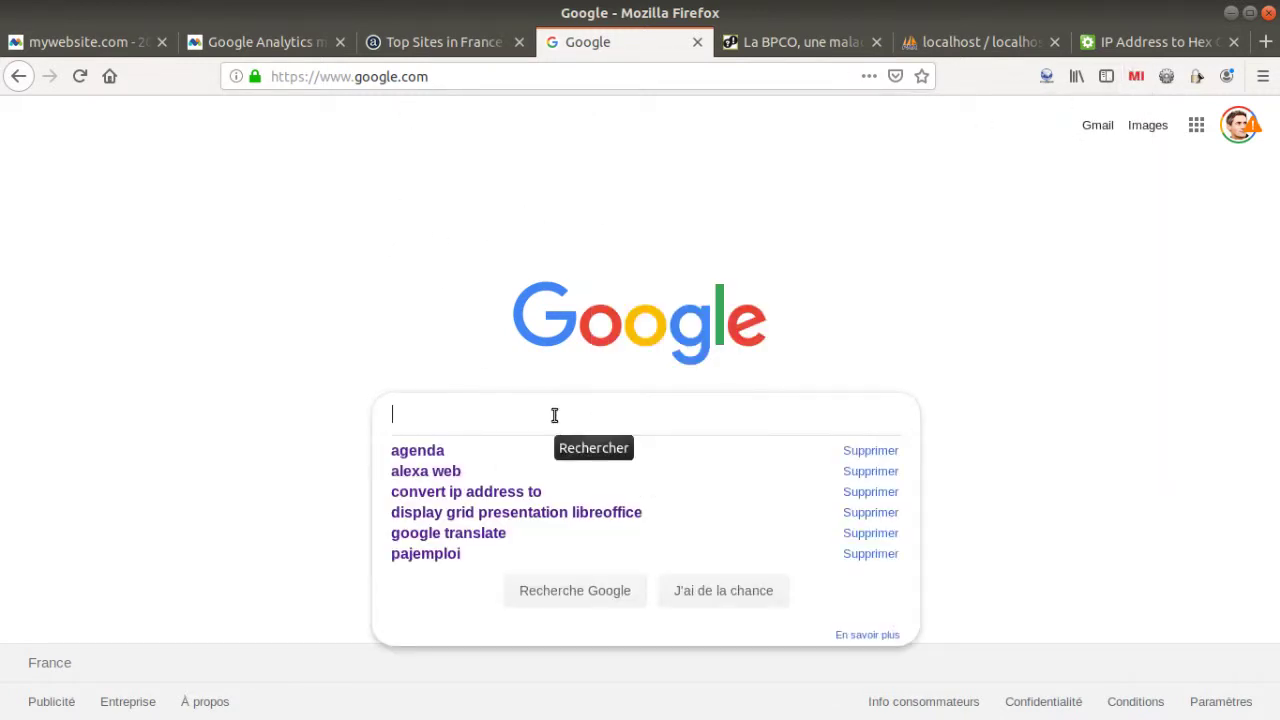
text(orange )
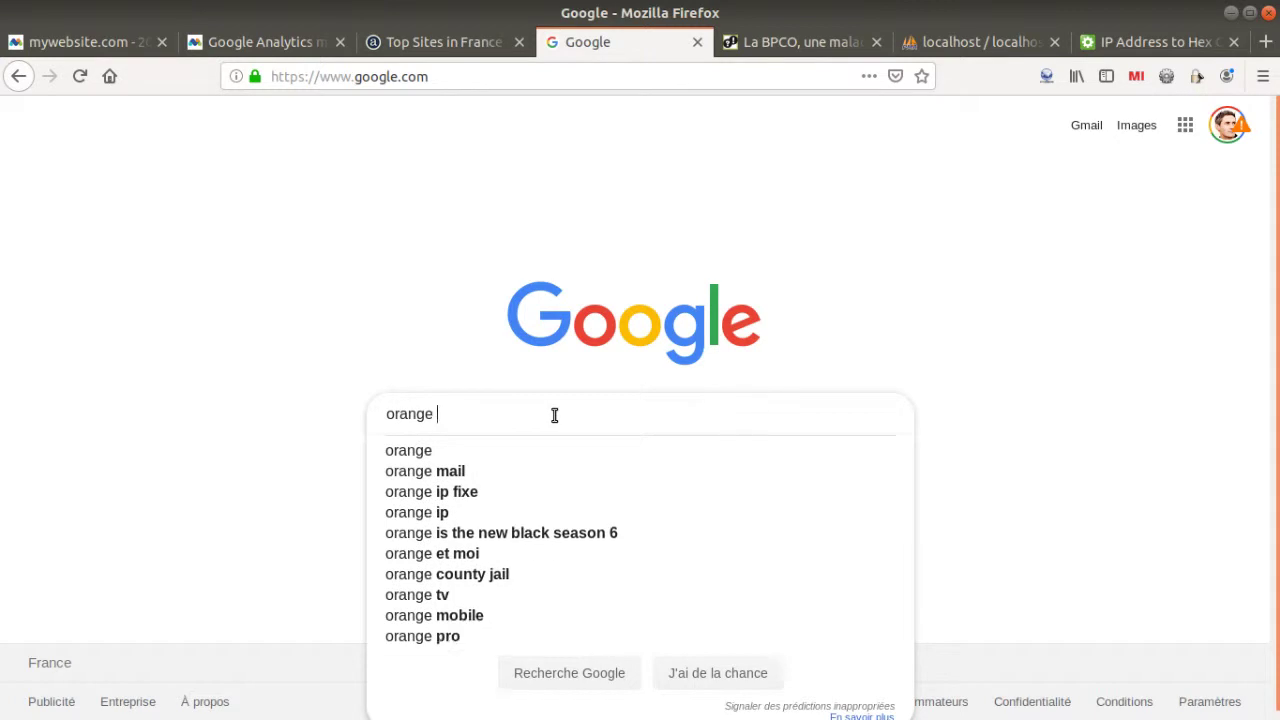
text(portal)
key(Return)
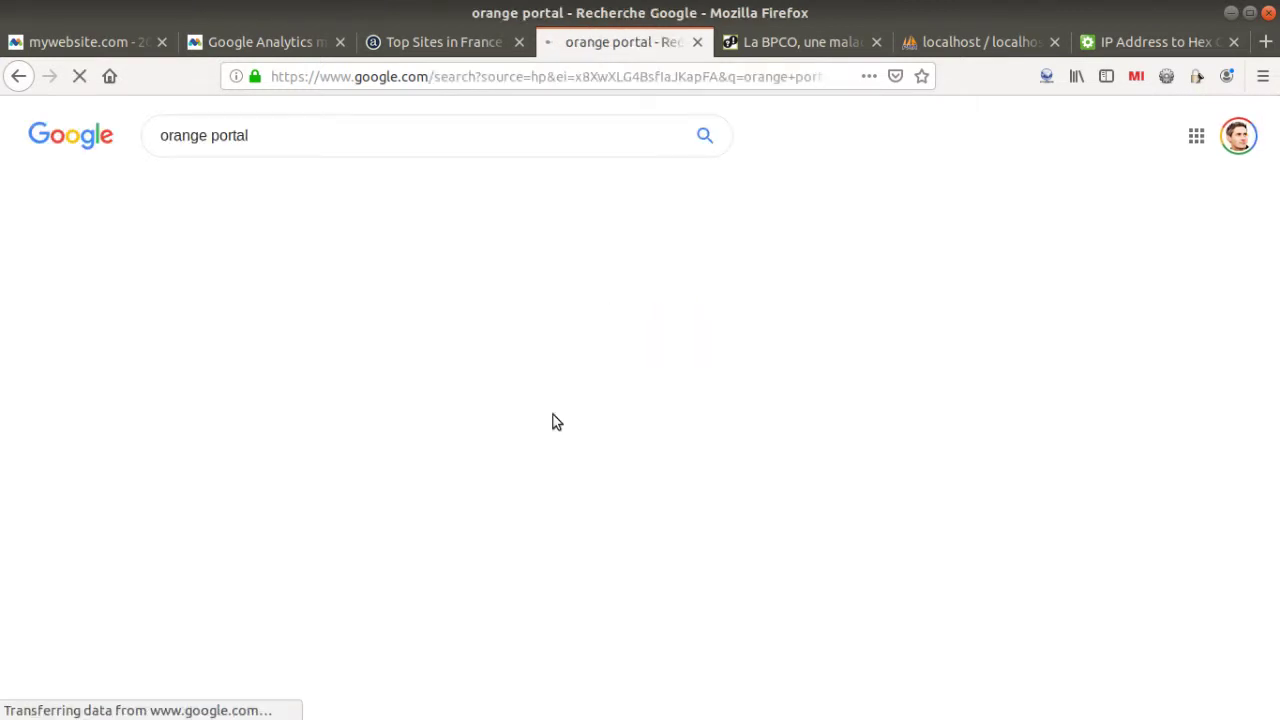
Open the Orange portal from the search results and go to its Maison page.
click(258, 337)
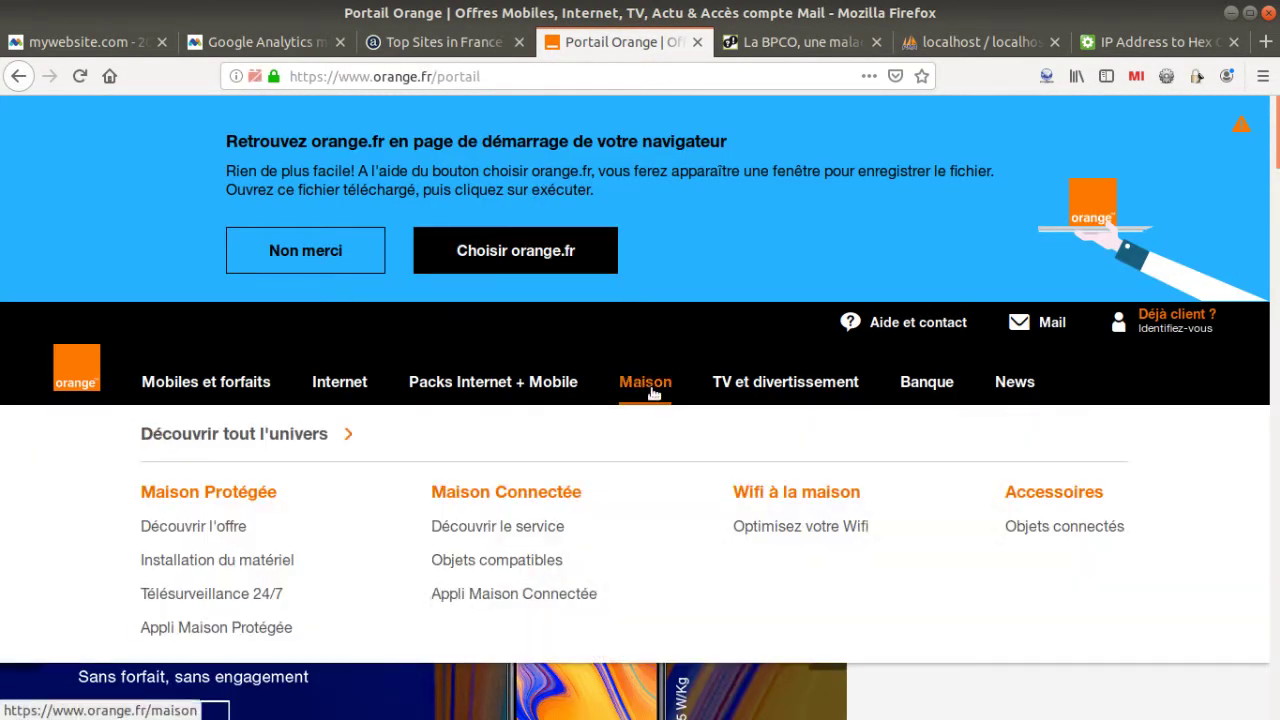
click(625, 375)
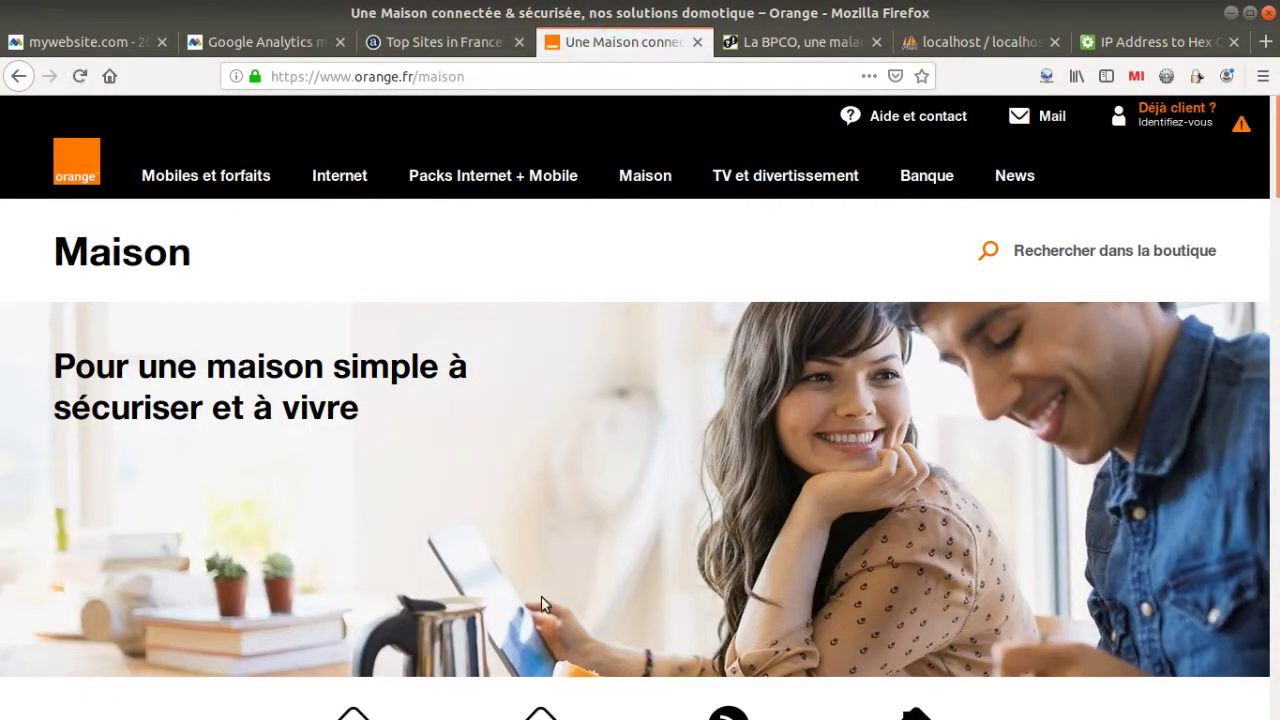
Reload the Matomo visits log and examine the searches and Orange pages recorded in the May 31, 2019 visit.
click(200, 42)
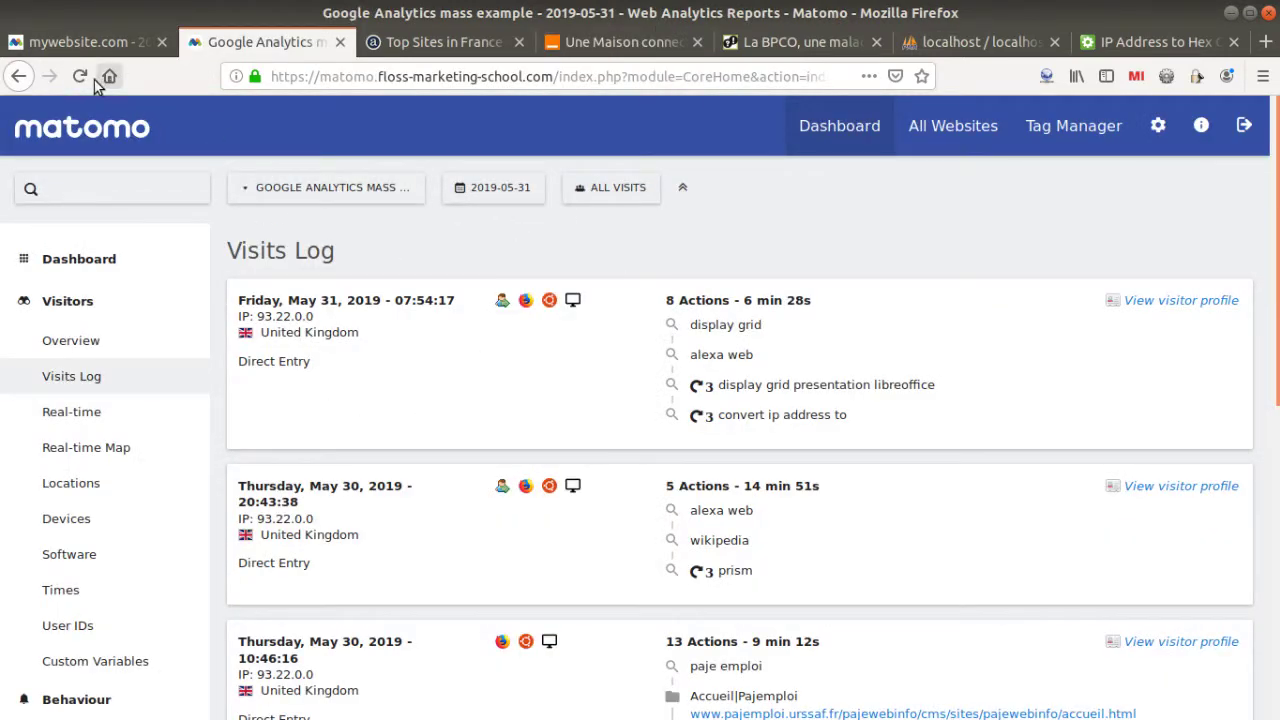
click(86, 78)
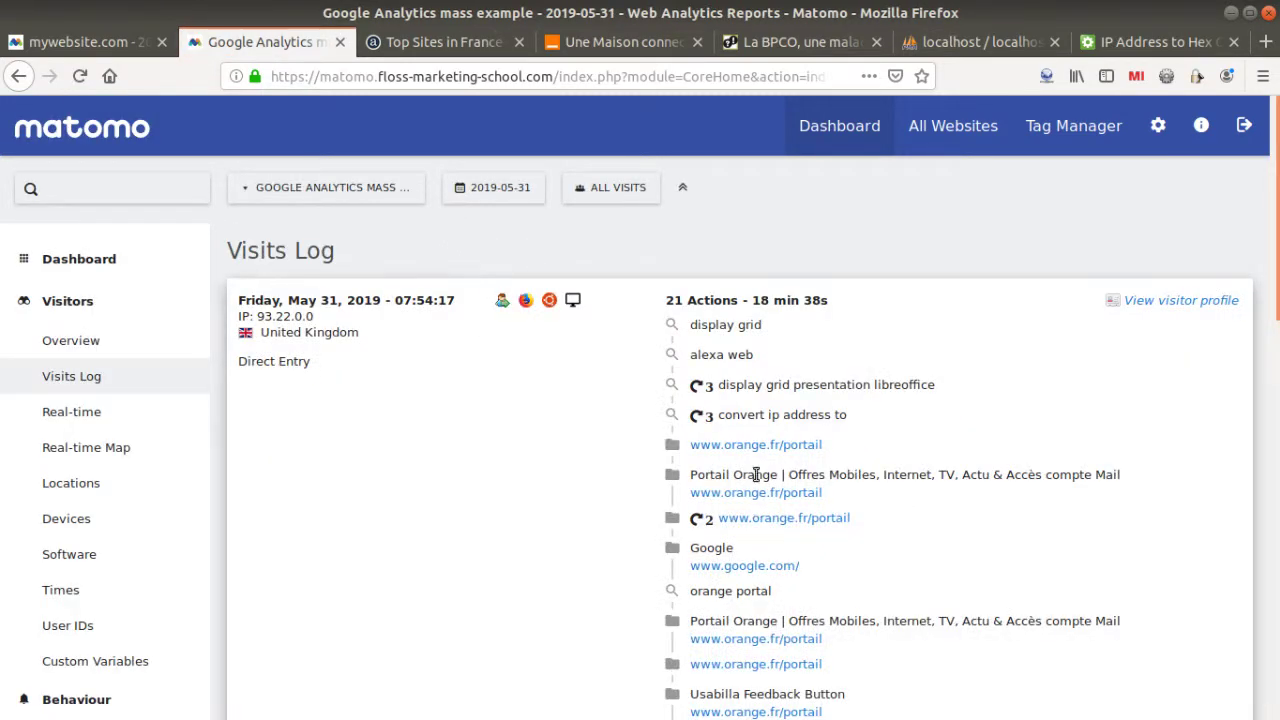
scroll(766, 330, down, 2)
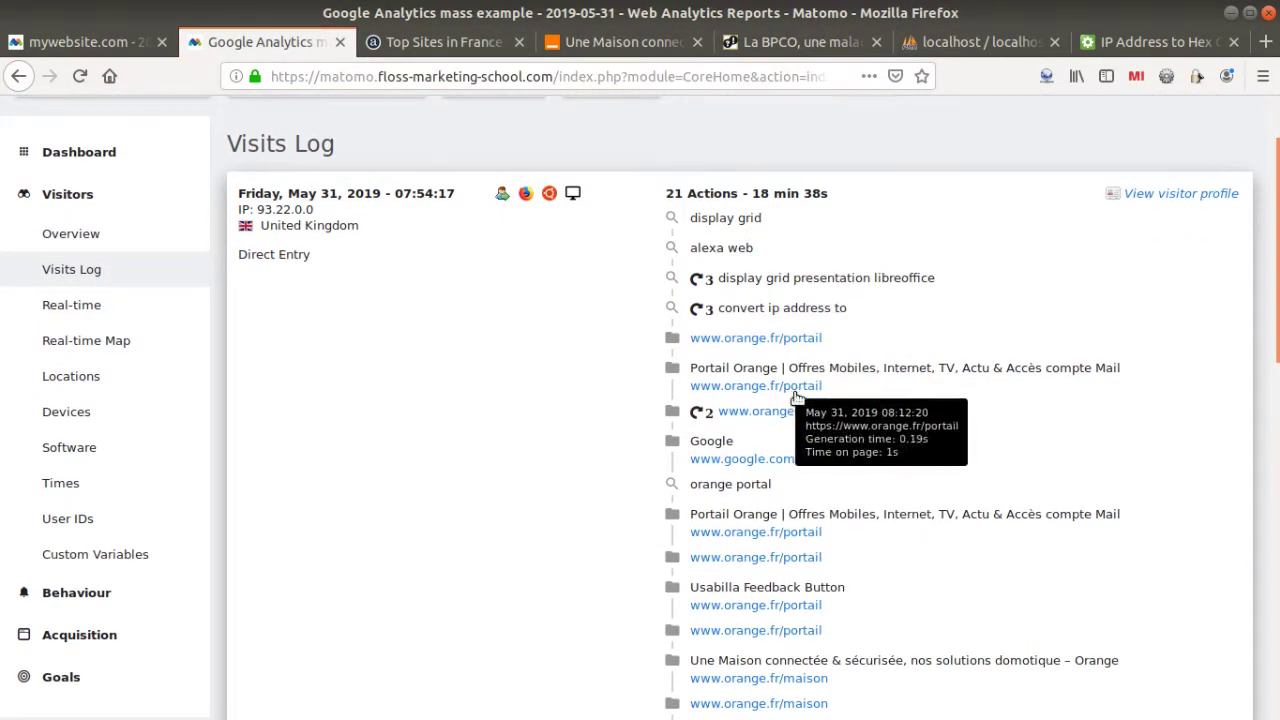
scroll(794, 557, down, 3)
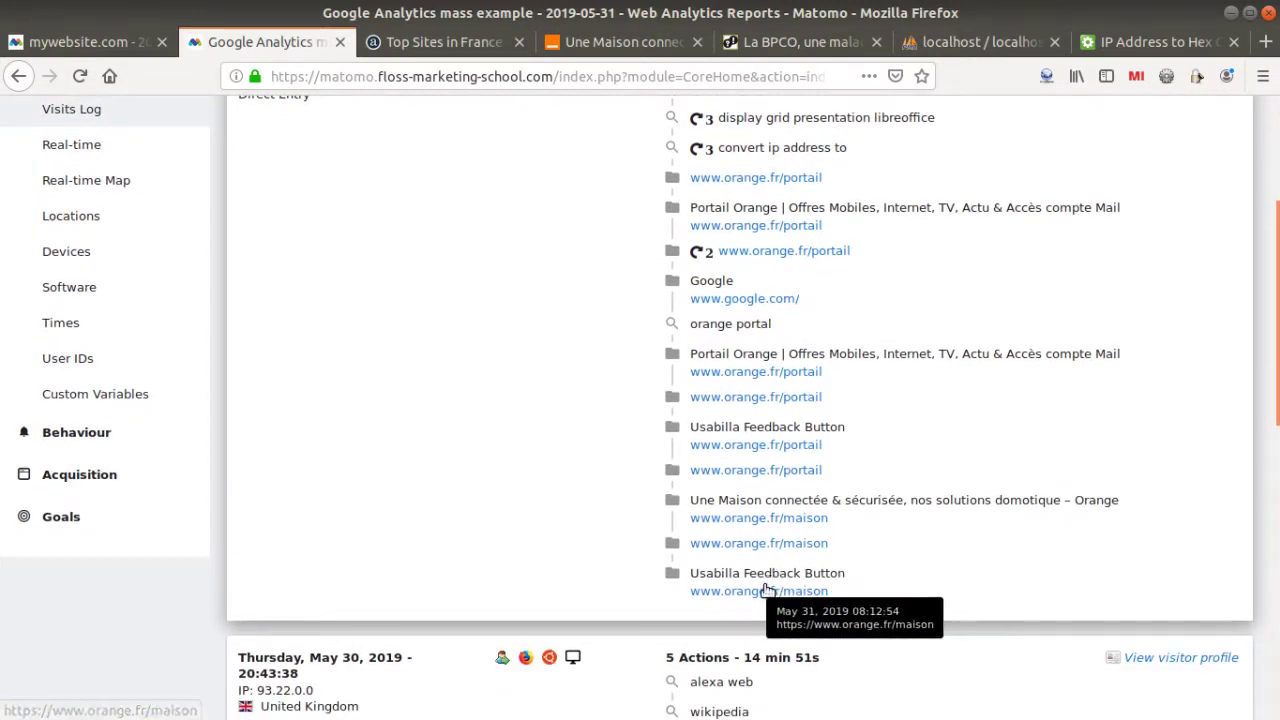
scroll(774, 402, up, 5)
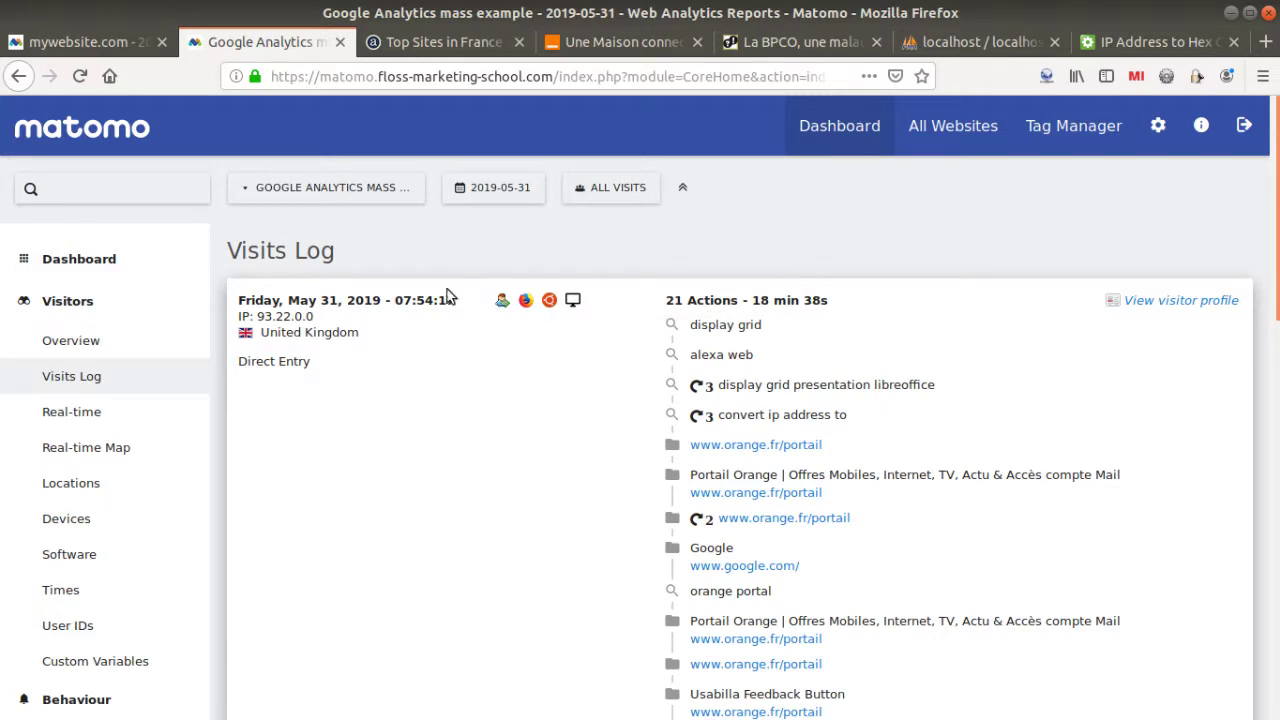
scroll(837, 364, down, 5)
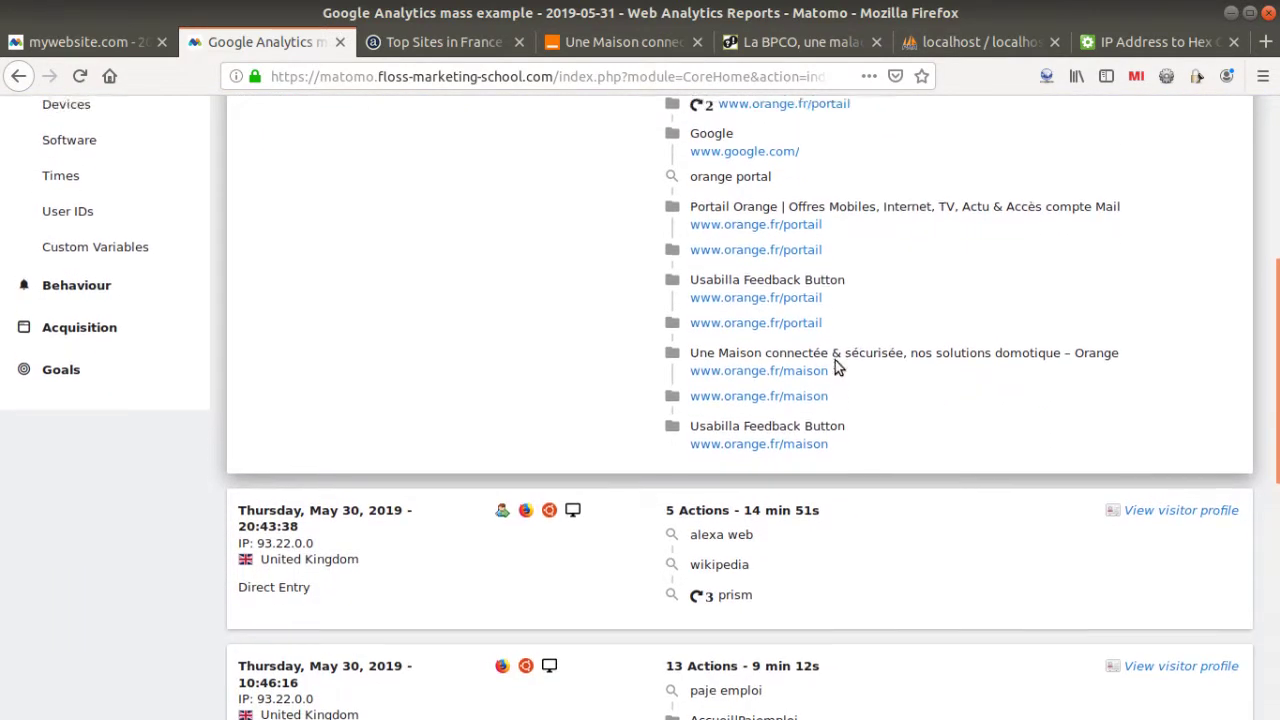
scroll(837, 364, up, 5)
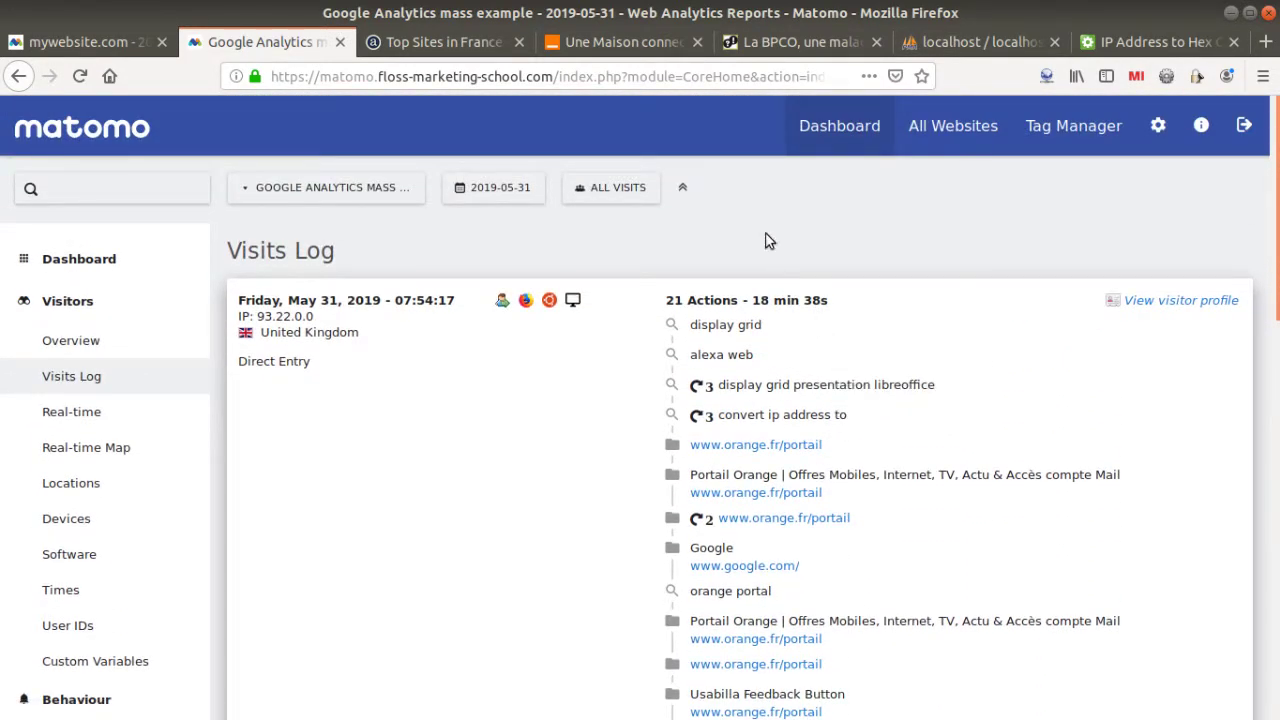
scroll(837, 260, down, 3)
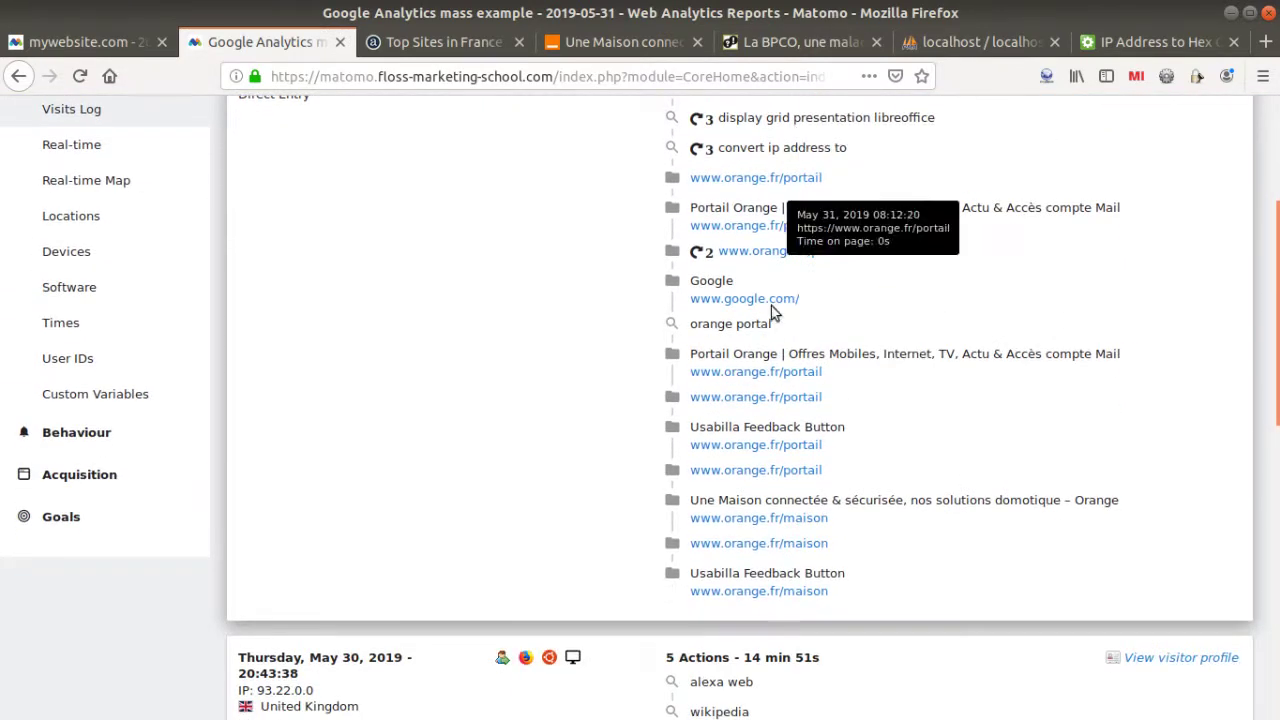
scroll(800, 340, up, 3)
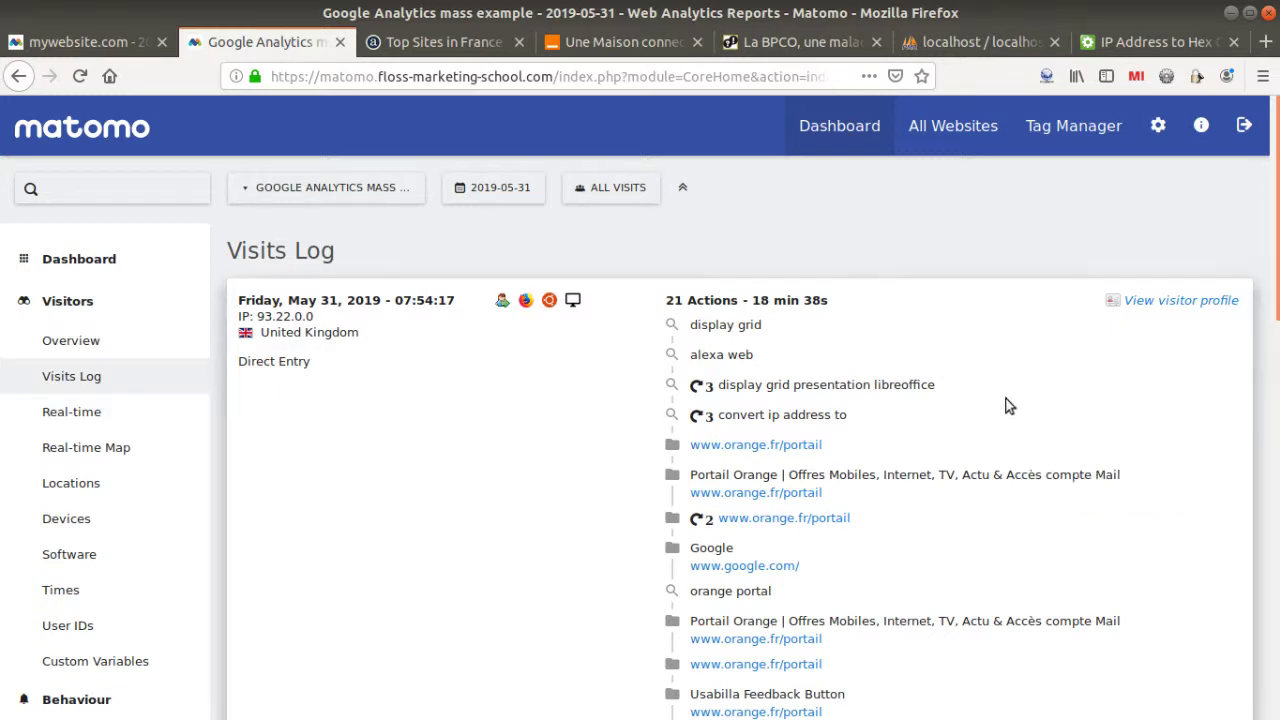
Examine the IP address, visitor details and recorded page actions of the May 31, 2019 visit in the log.
scroll(812, 332, down, 2)
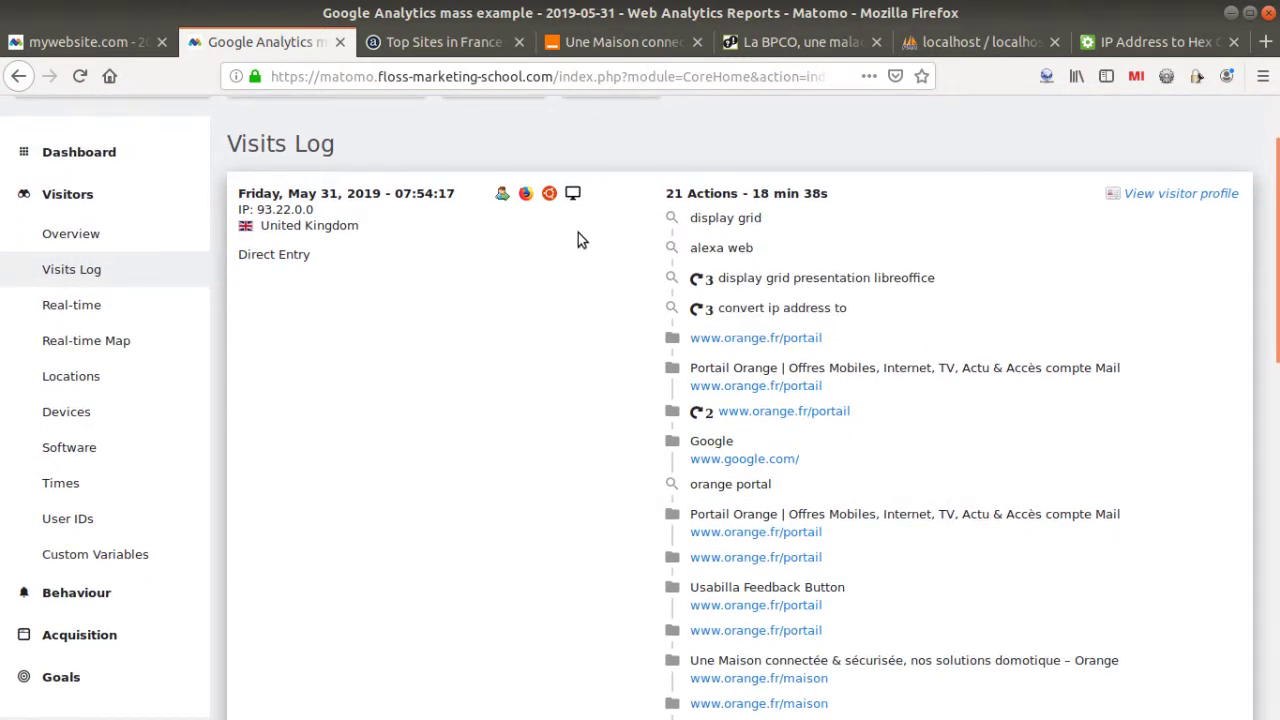
drag(320, 208, 238, 209)
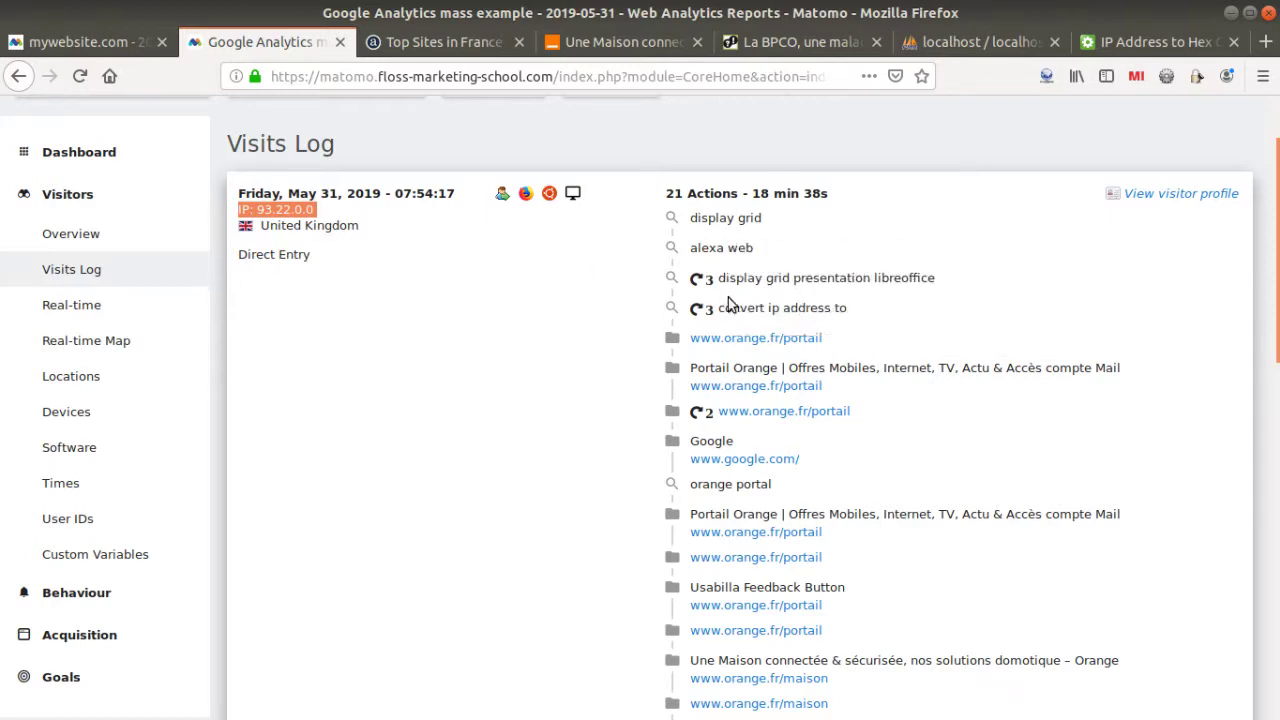
scroll(763, 449, down, 5)
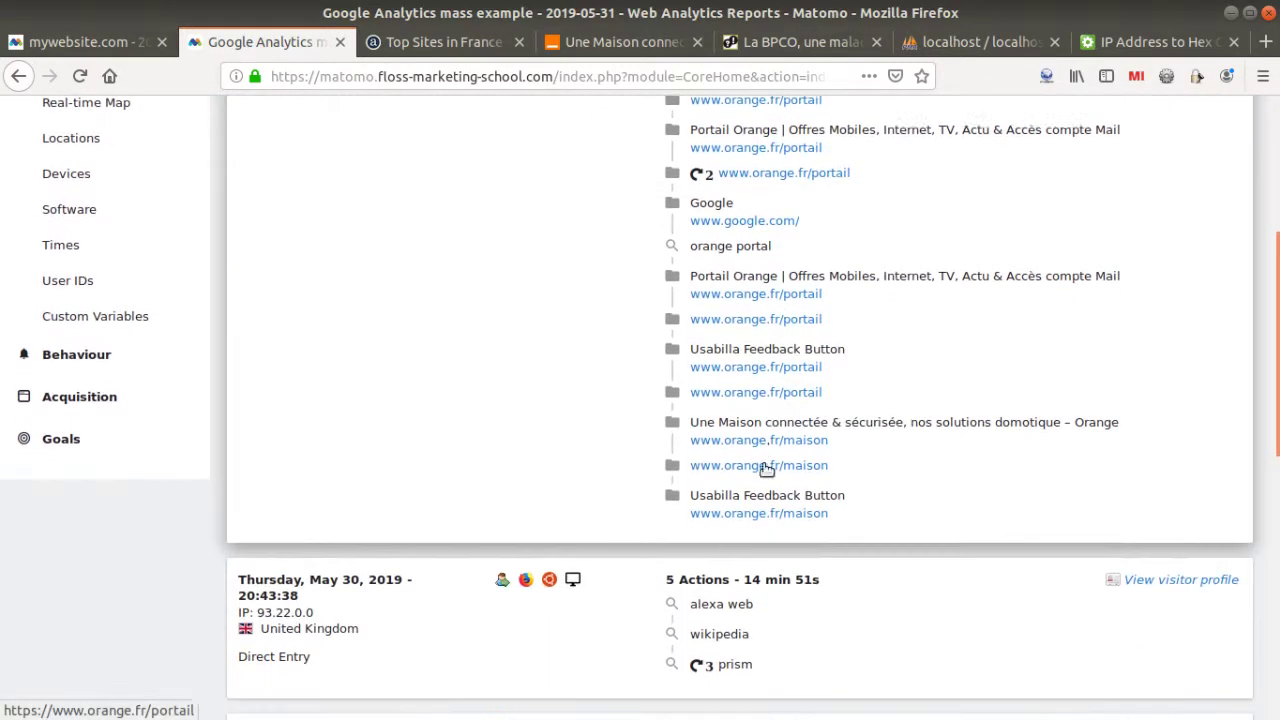
scroll(737, 420, up, 6)
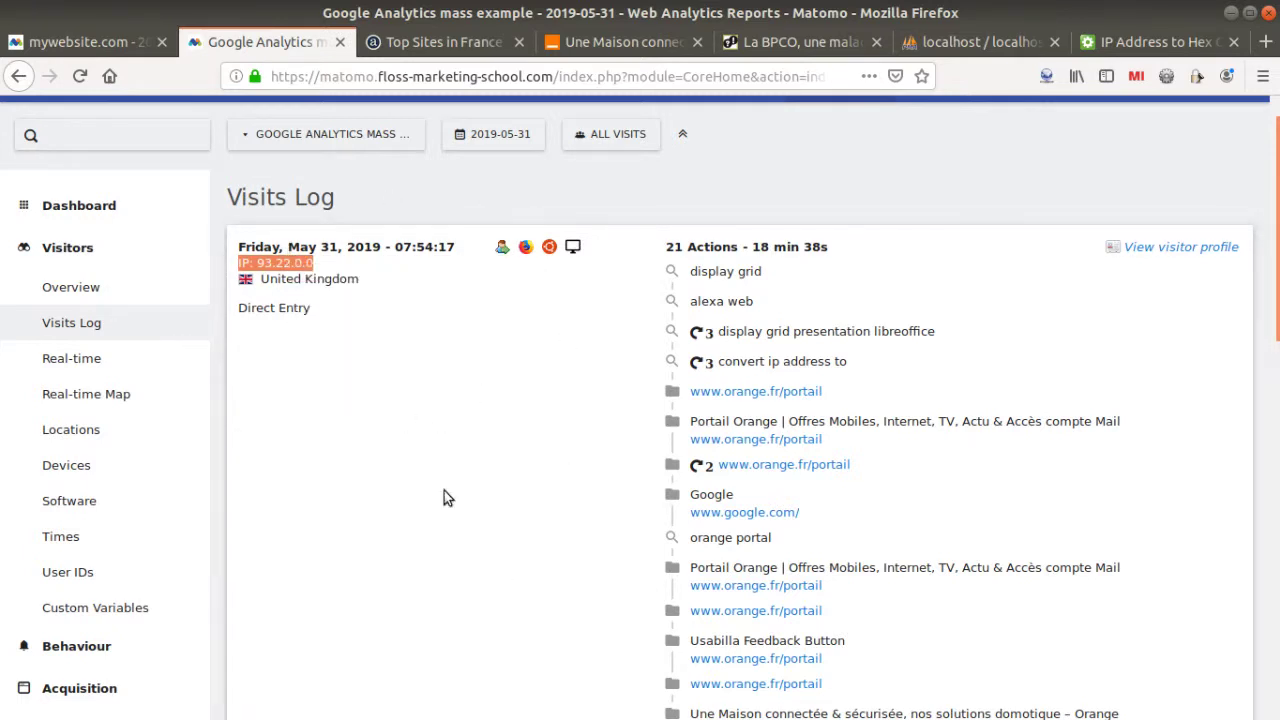
scroll(560, 507, up, 1)
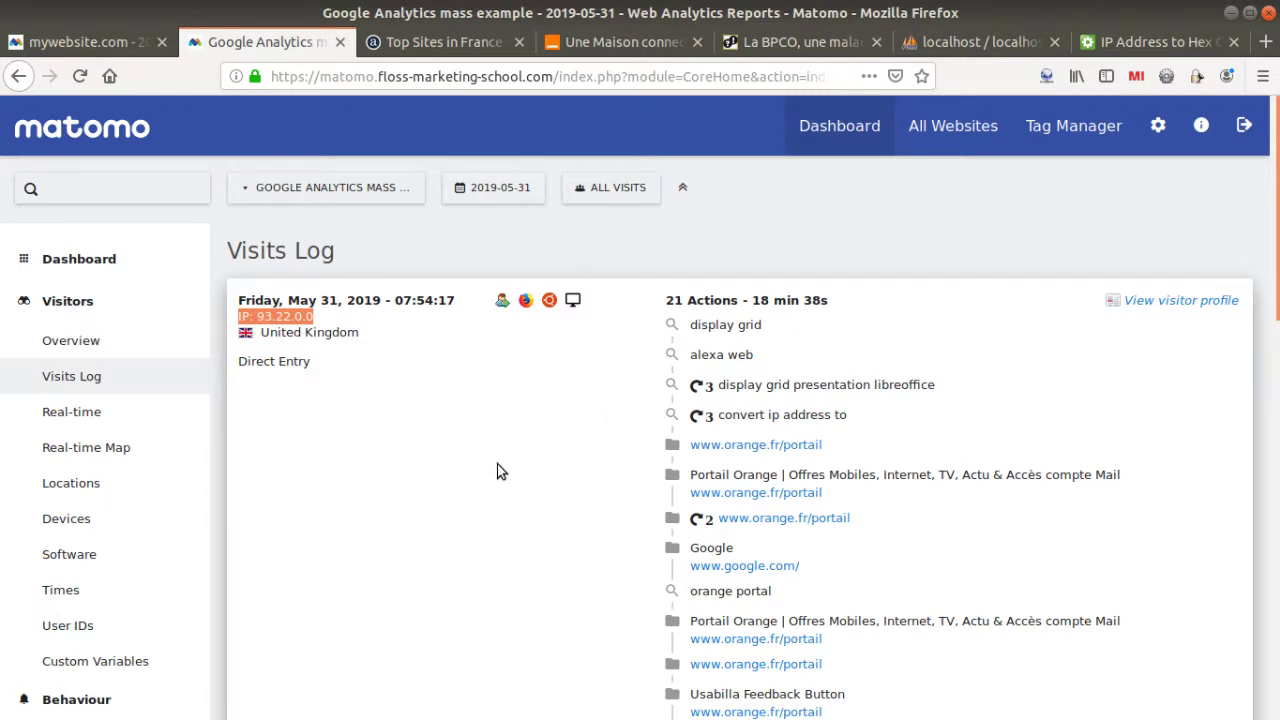
click(308, 322)
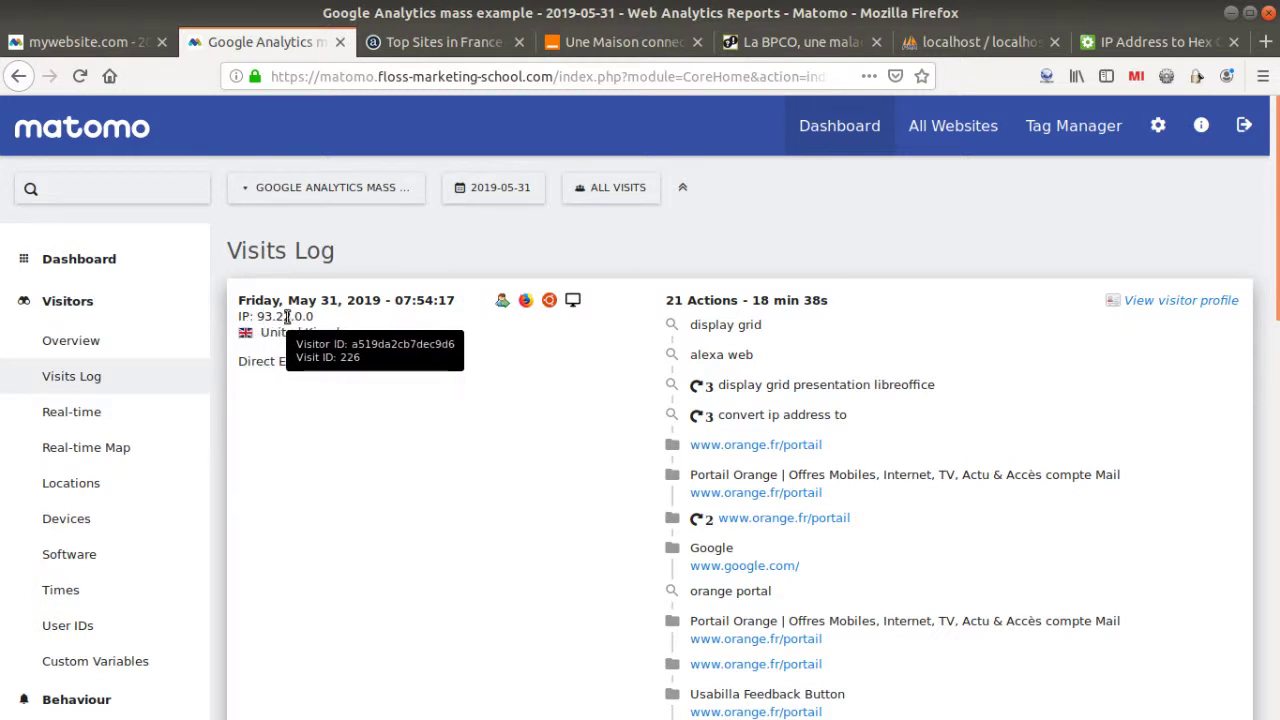
mouse_move(530, 305)
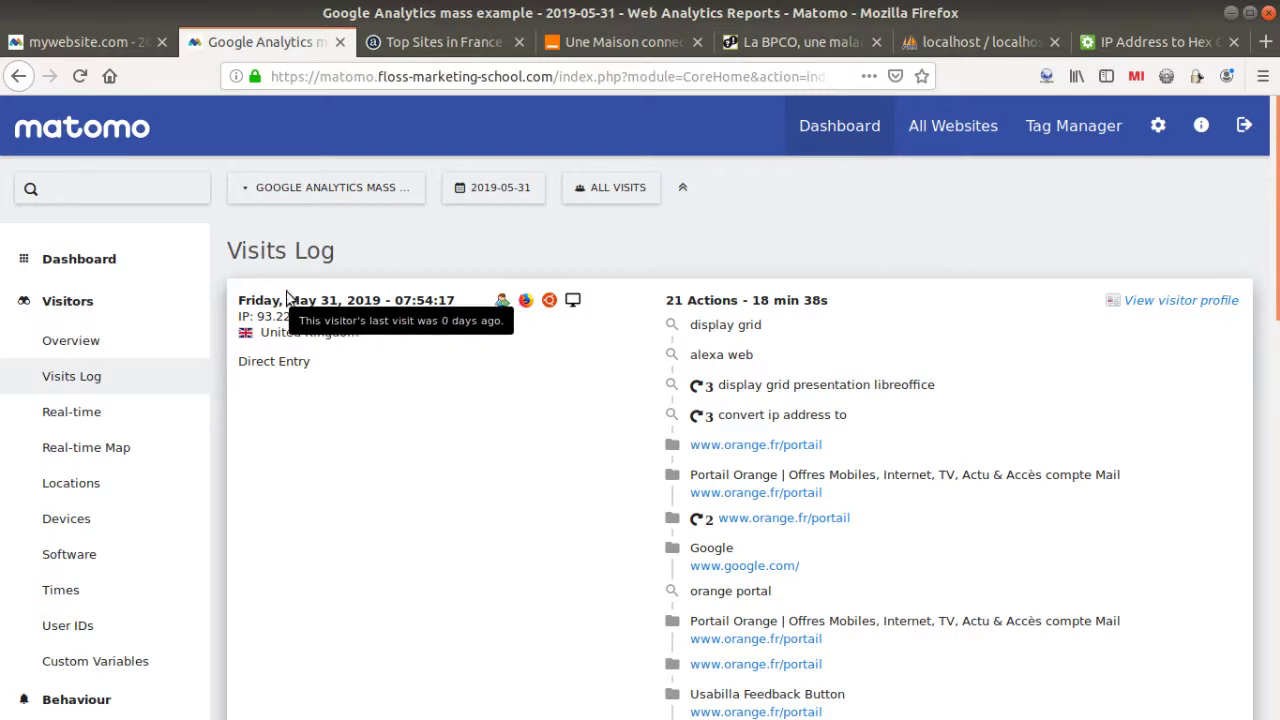
click(92, 44)
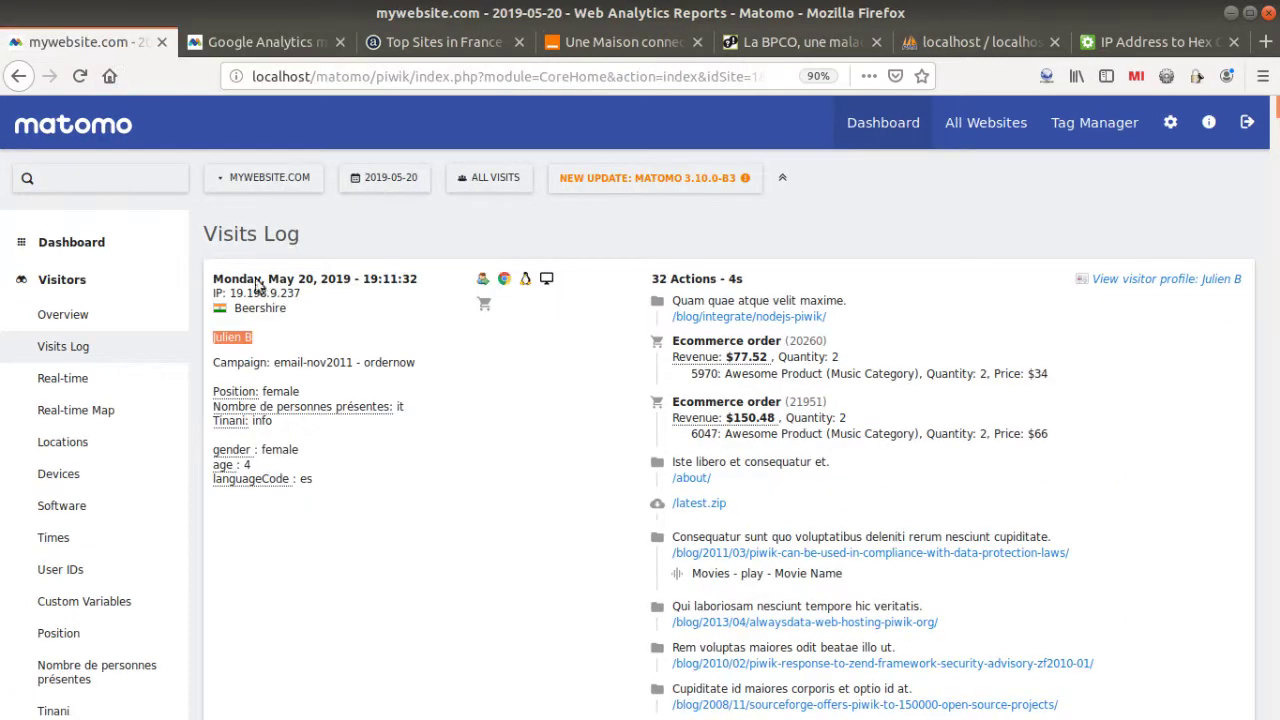
scroll(420, 380, down, 5)
scroll(422, 373, down, 5)
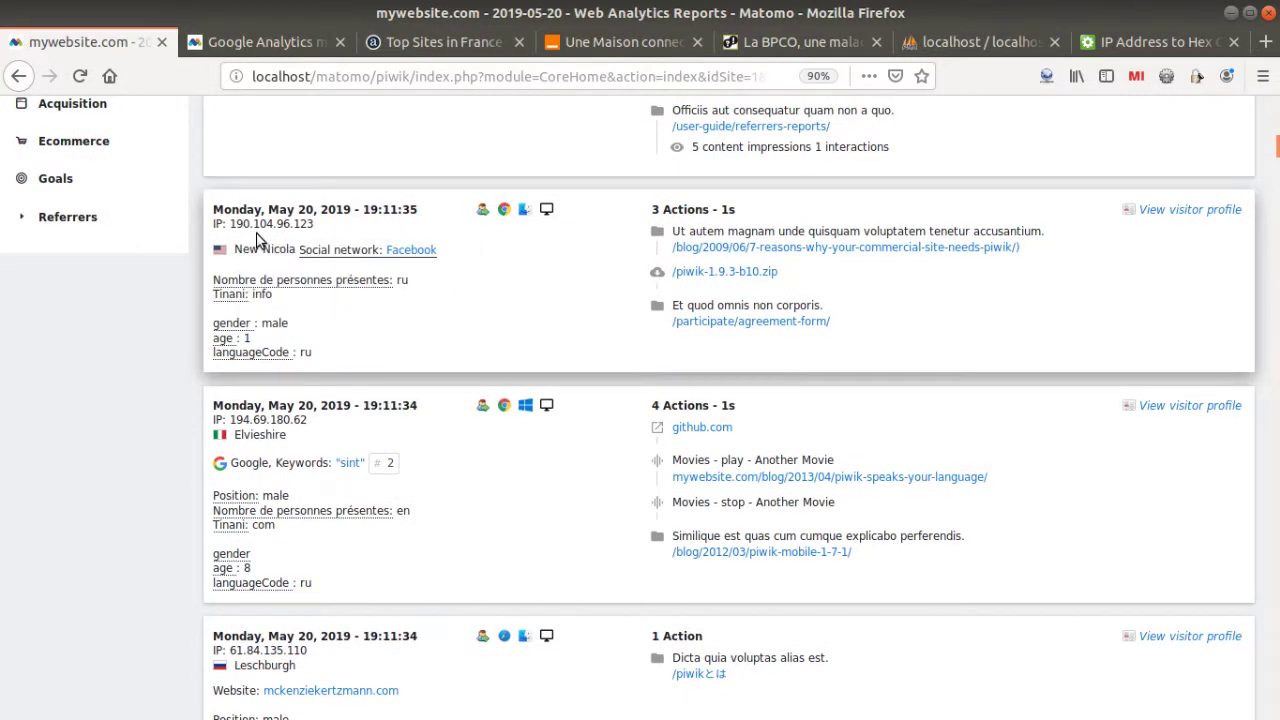
drag(230, 224, 319, 225)
key(ctrl+c)
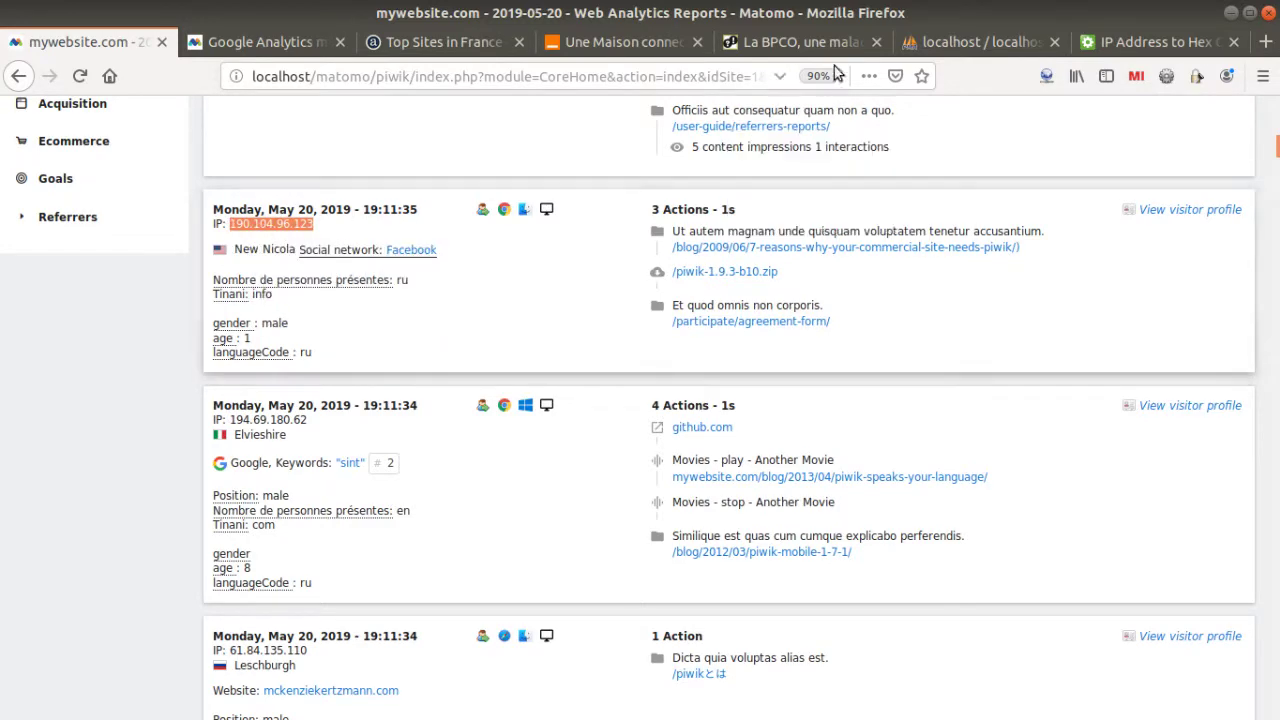
Convert the IP address 190.104.96.123 to hexadecimal in the IP Address to Hex Converter and copy the result.
click(1087, 37)
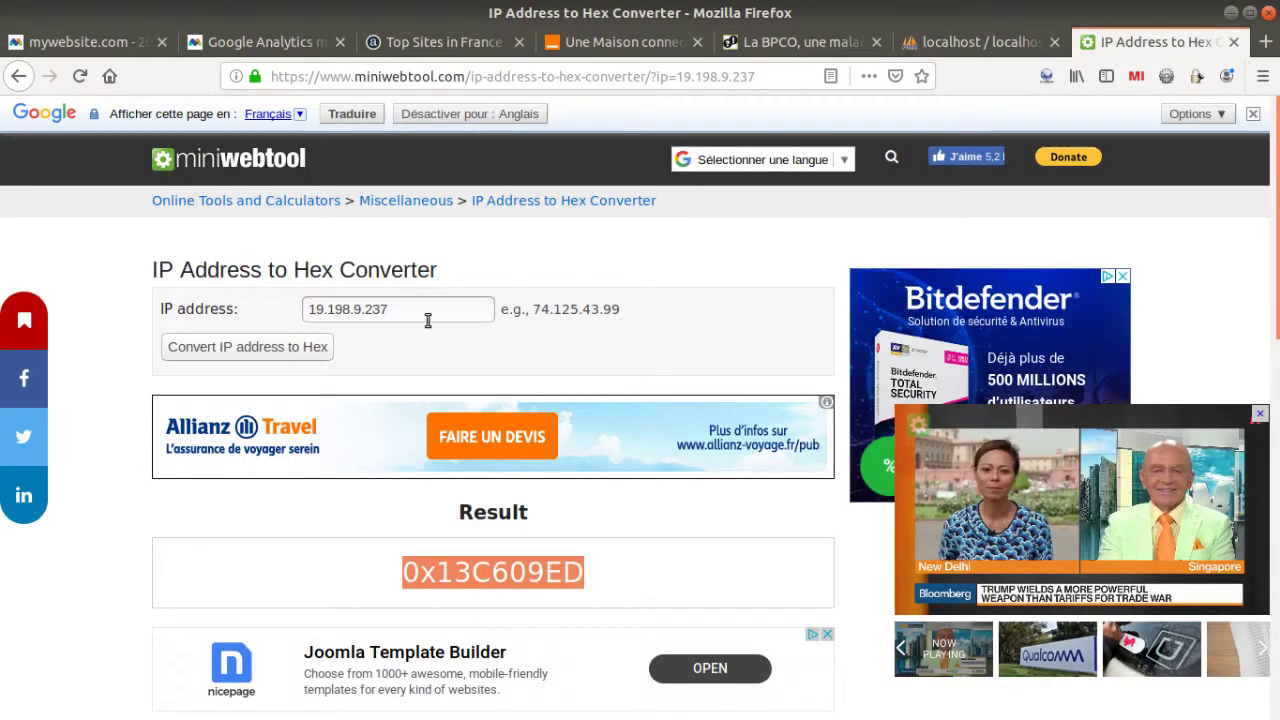
drag(428, 310, 309, 307)
key(ctrl+v)
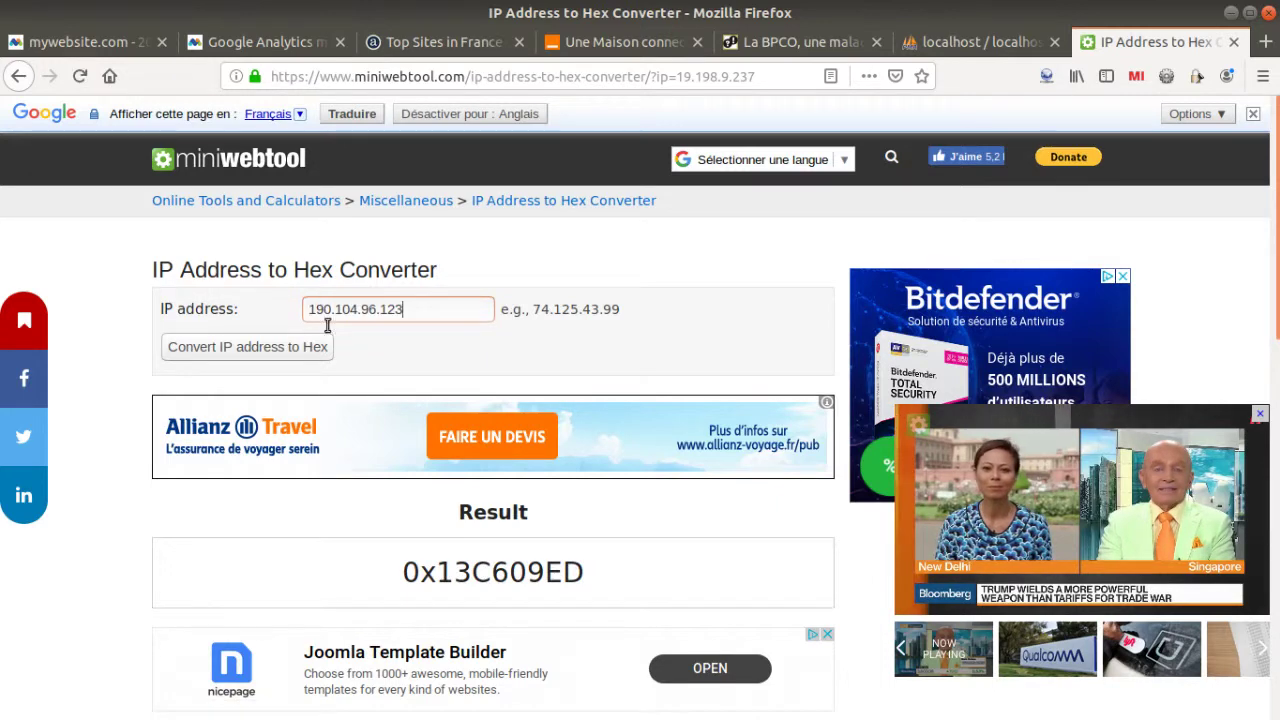
click(297, 348)
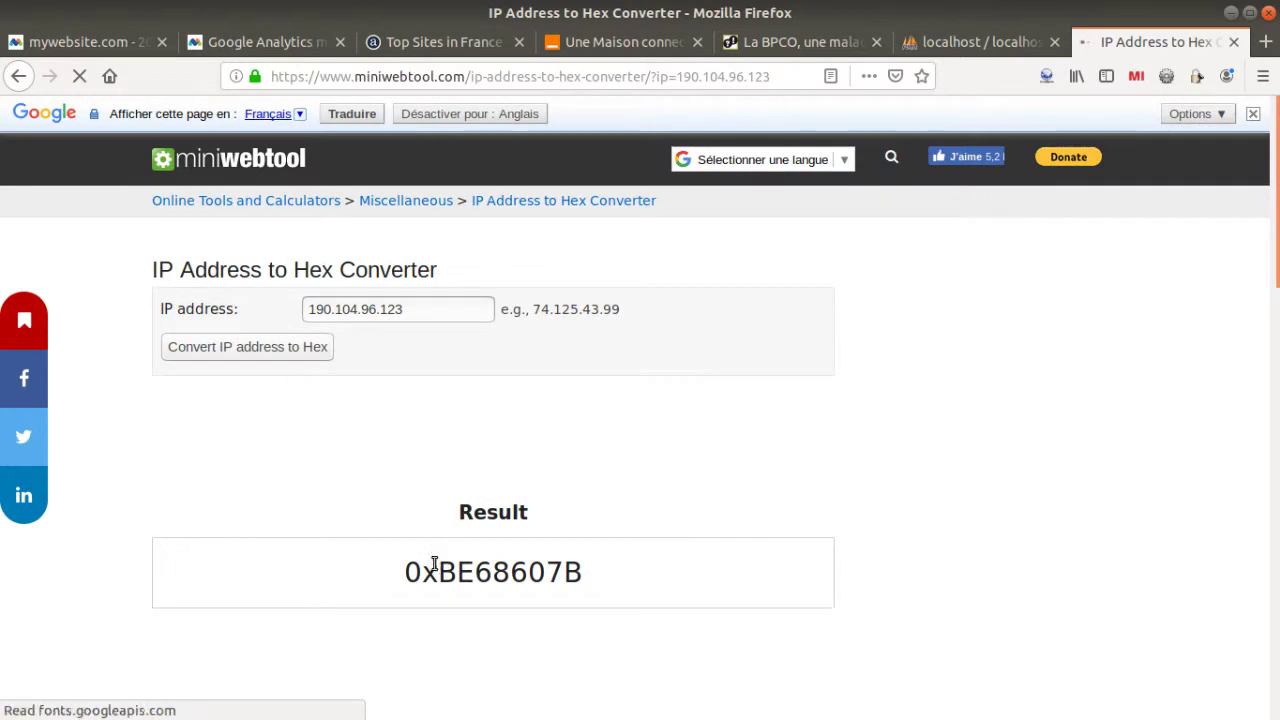
drag(408, 571, 583, 562)
key(ctrl+c)
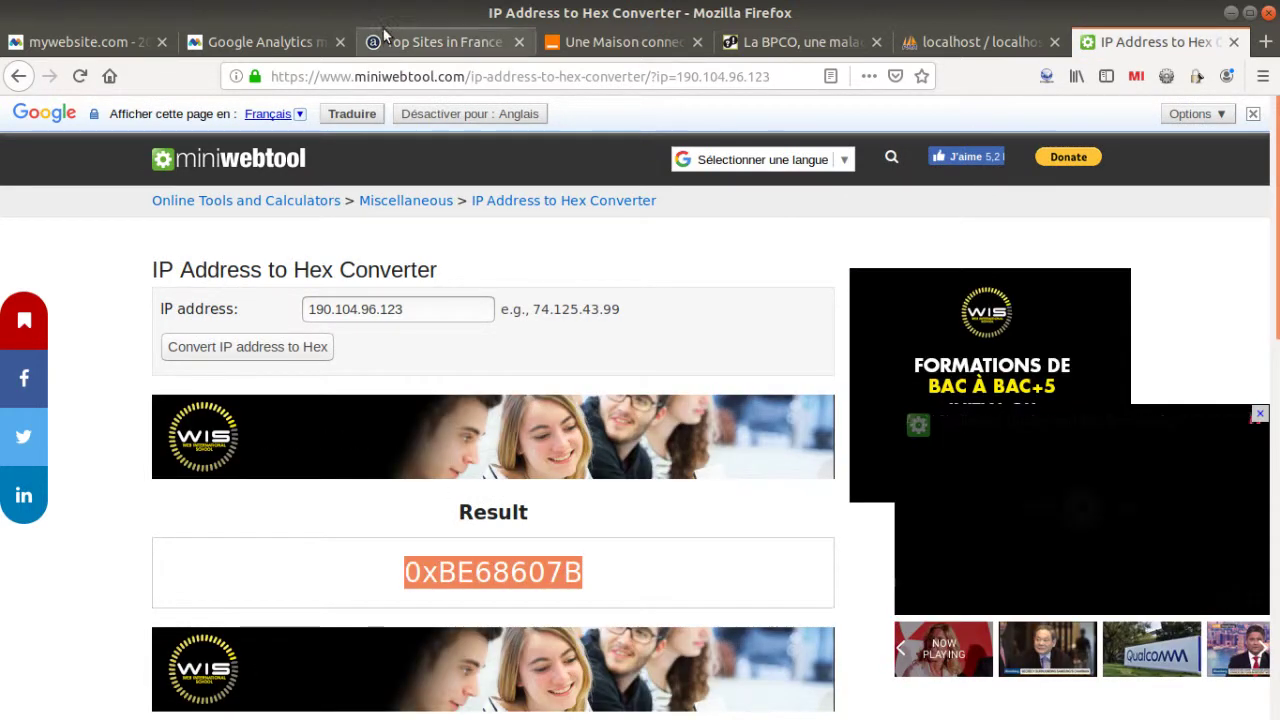
Open a blank SQL query on the matomo database, and set location_ip to 0xBE68607B in the update query in google-mass.txt.
click(972, 43)
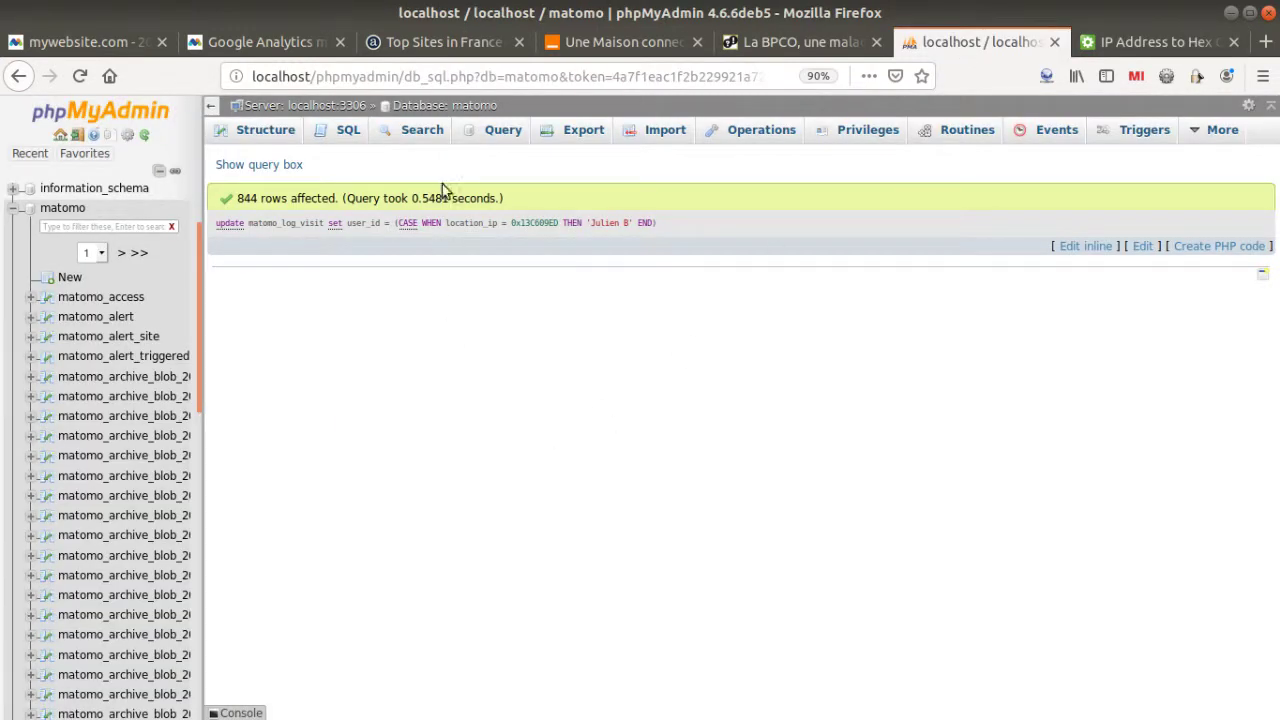
click(348, 135)
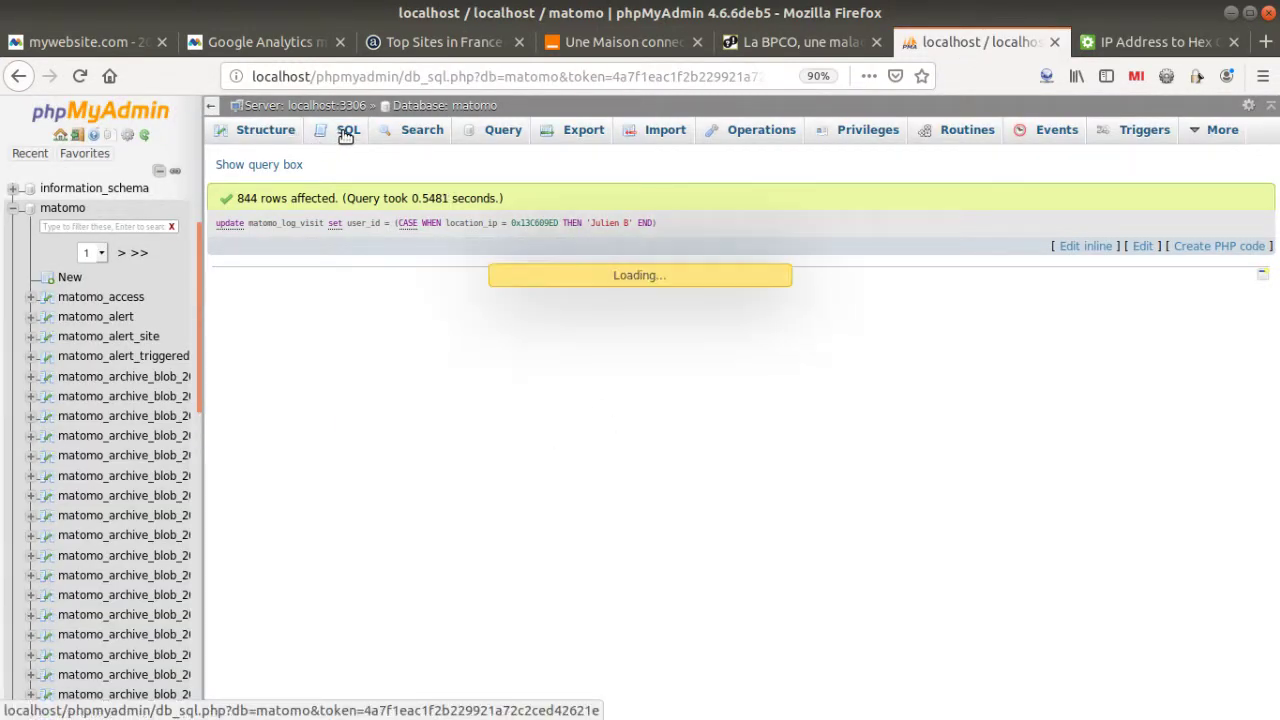
mouse_move(5, 480)
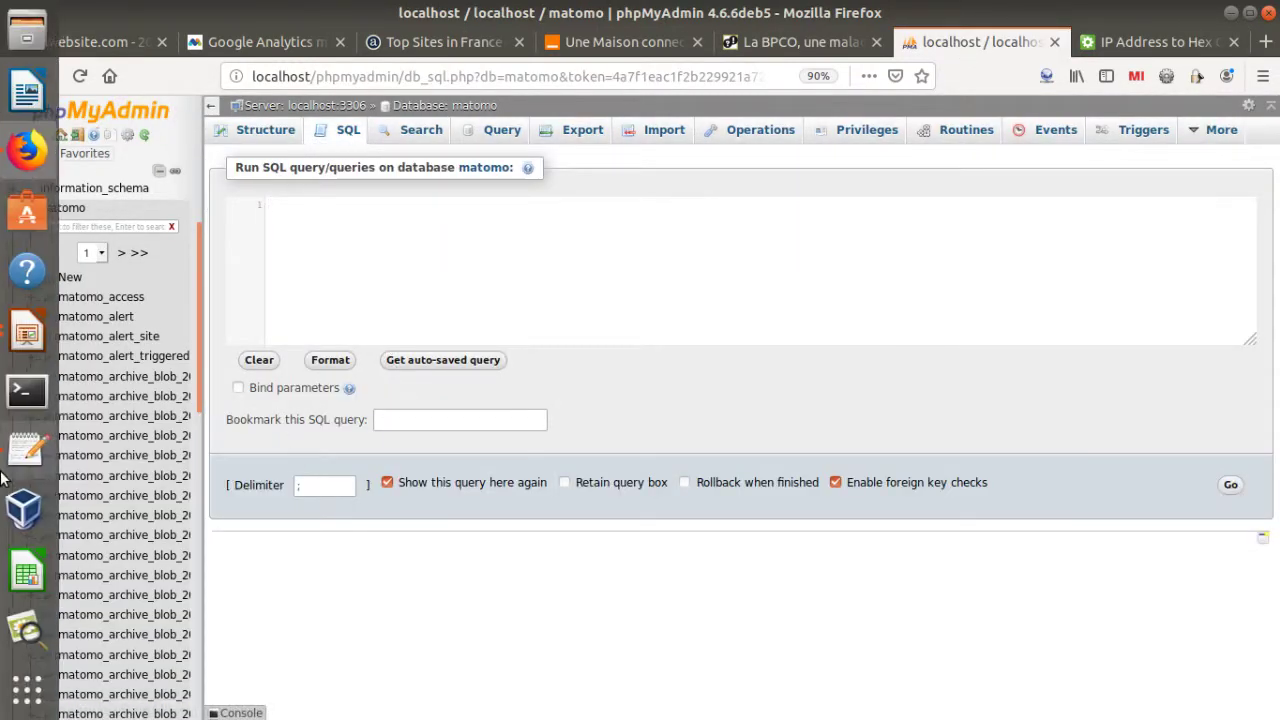
click(28, 448)
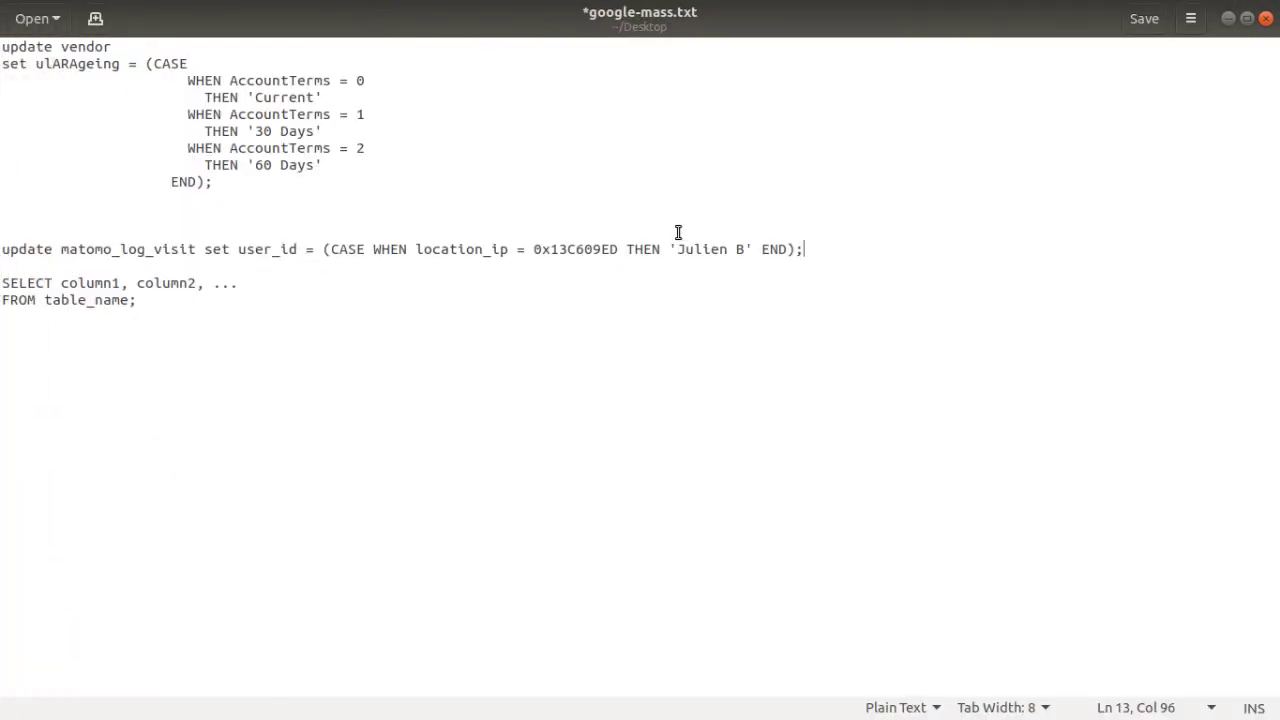
drag(618, 250, 550, 249)
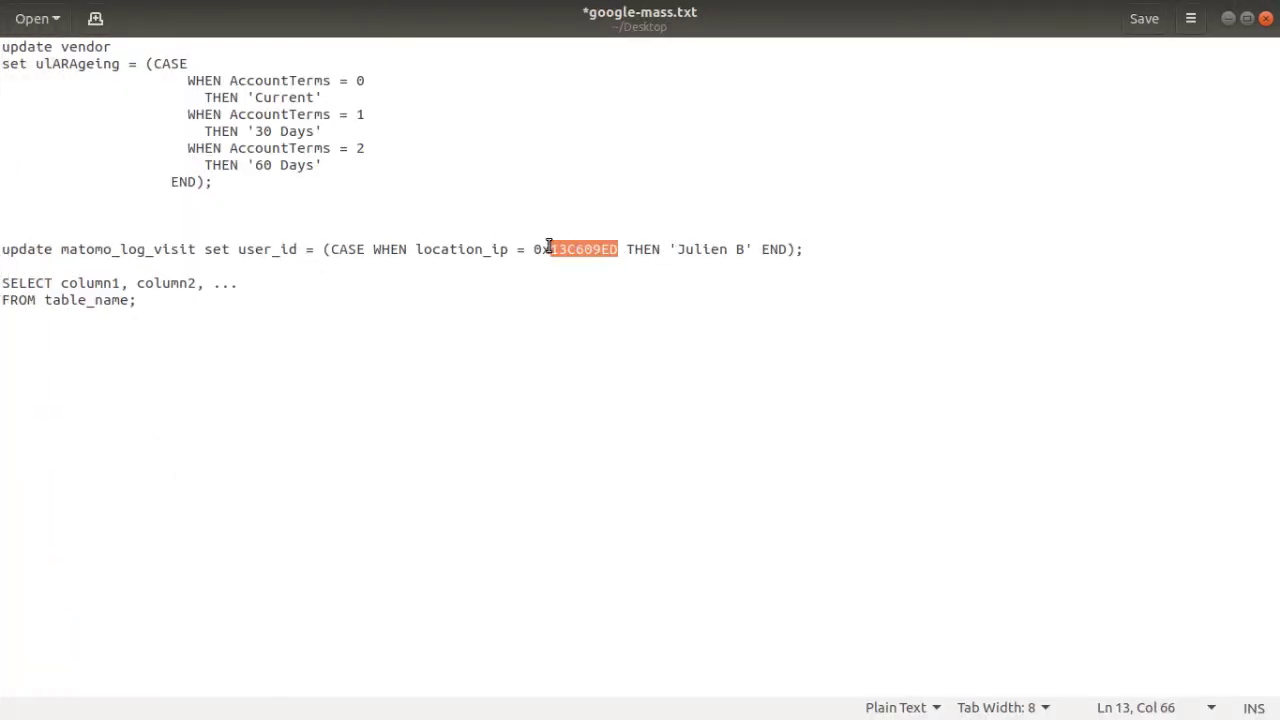
key(ctrl+v)
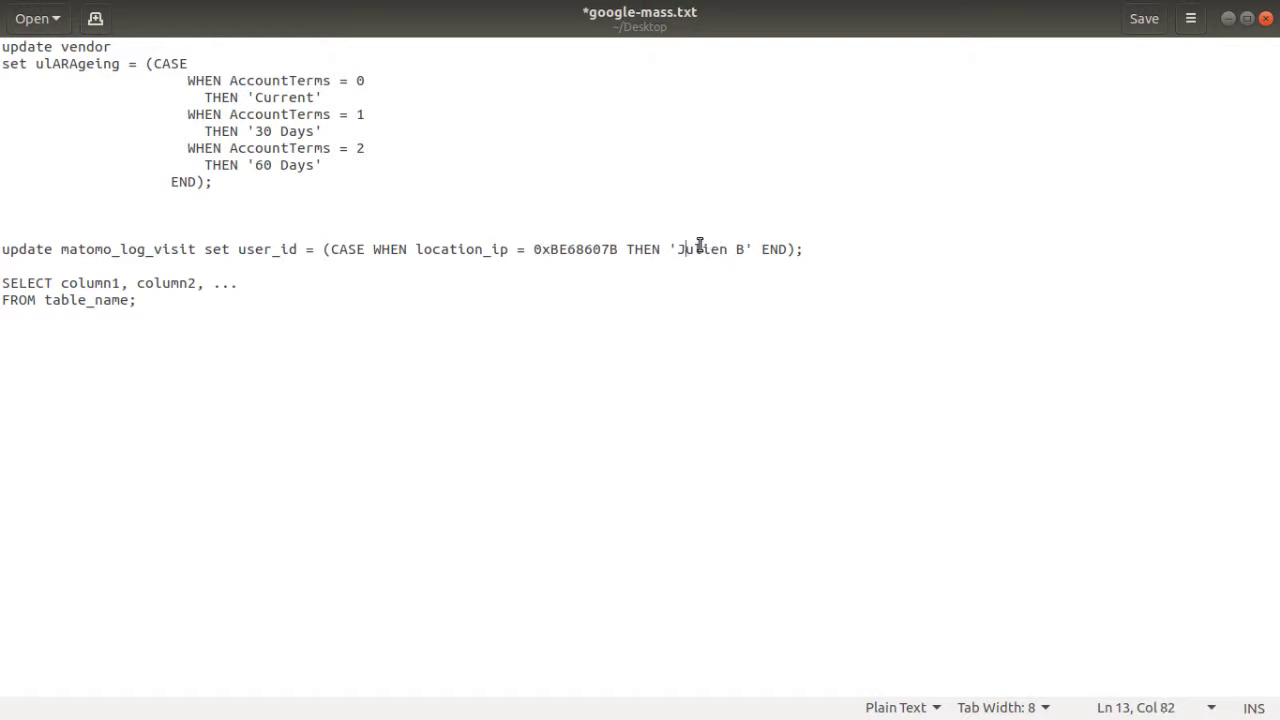
Replace the user_id name in the update query with a placeholder full name and copy the whole query line.
text(ohn DS)
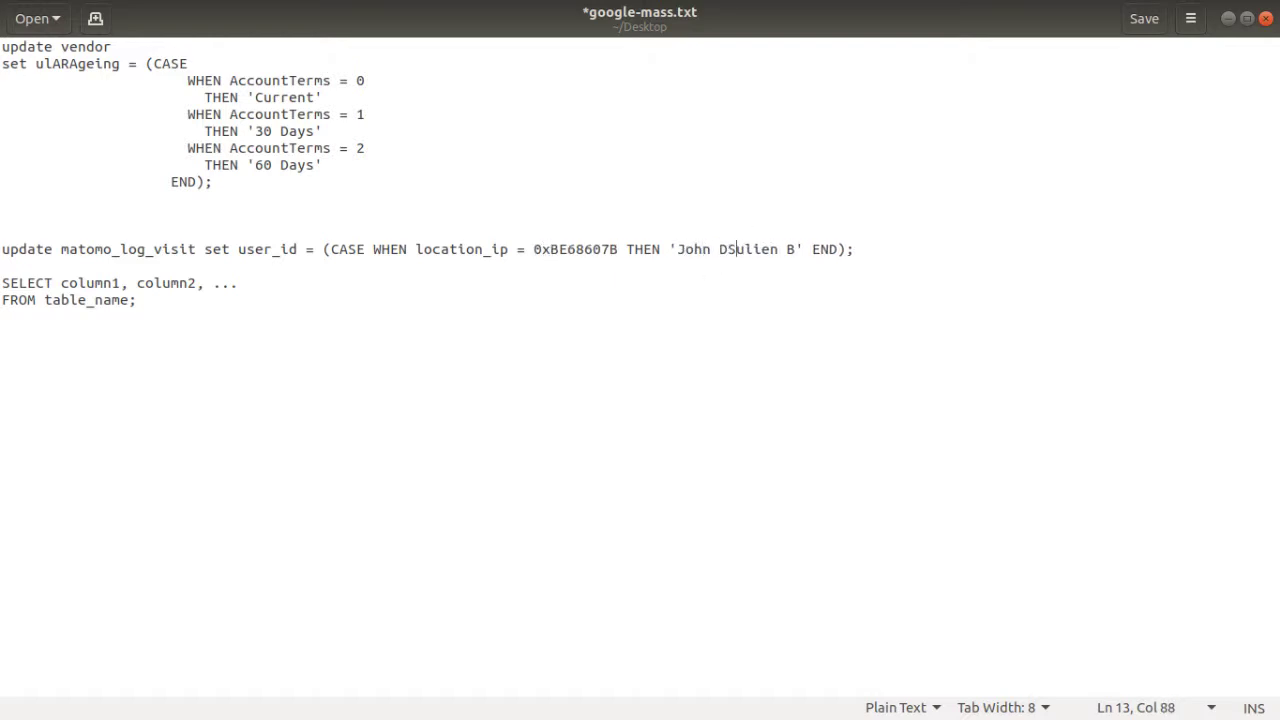
text(o)
key(BackSpace)
key(BackSpace)
text(oe)
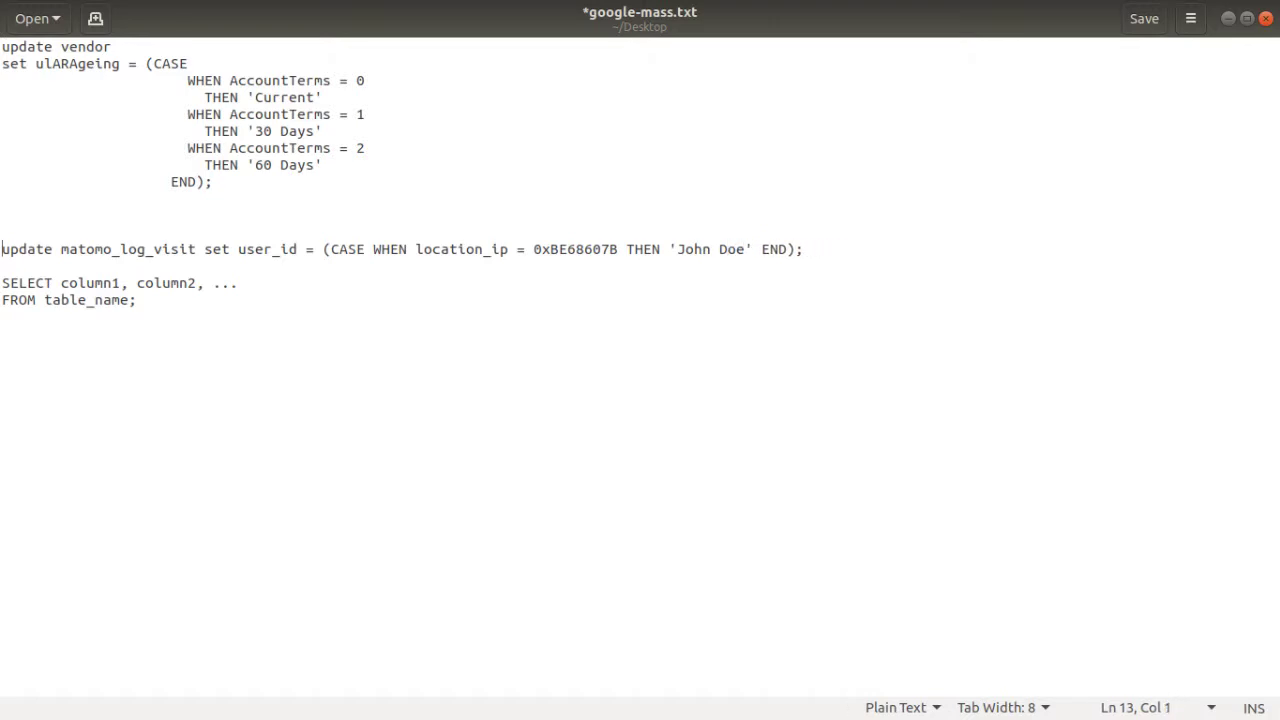
key(shift+End)
key(ctrl+c)
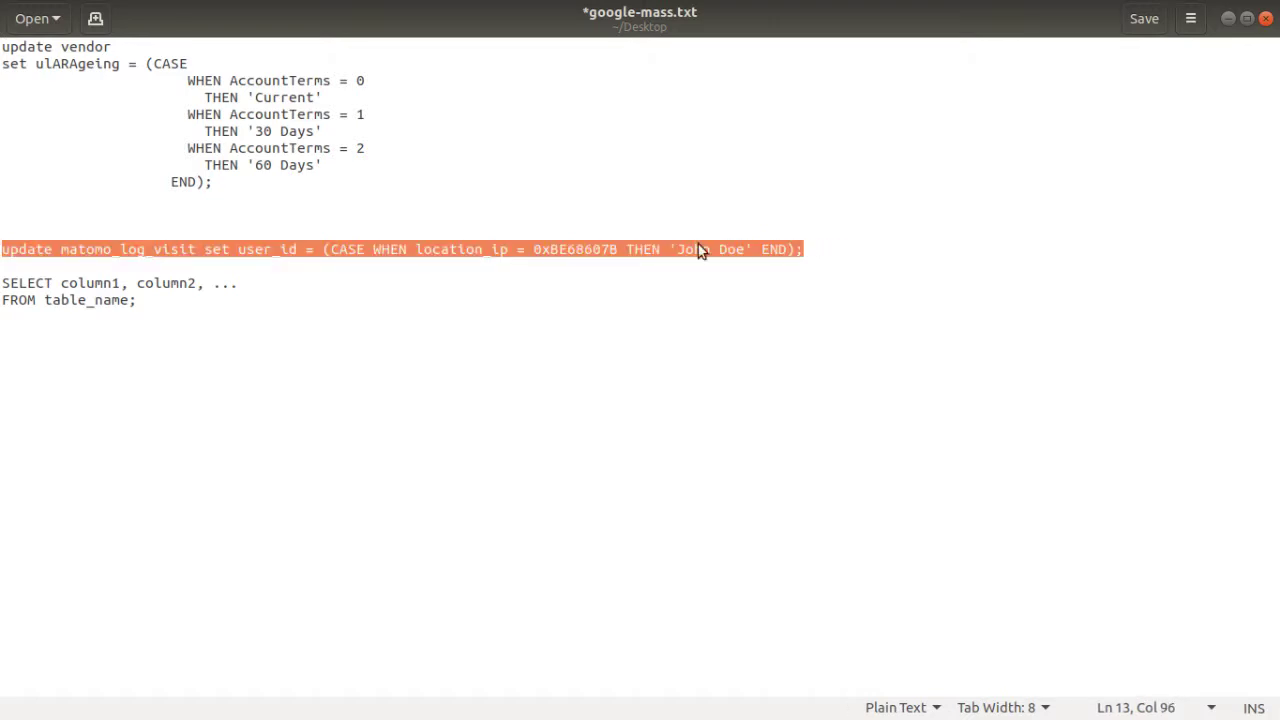
Run the copied matomo_log_visit update query on the matomo database in phpMyAdmin and check the assigned name.
key(alt+Tab)
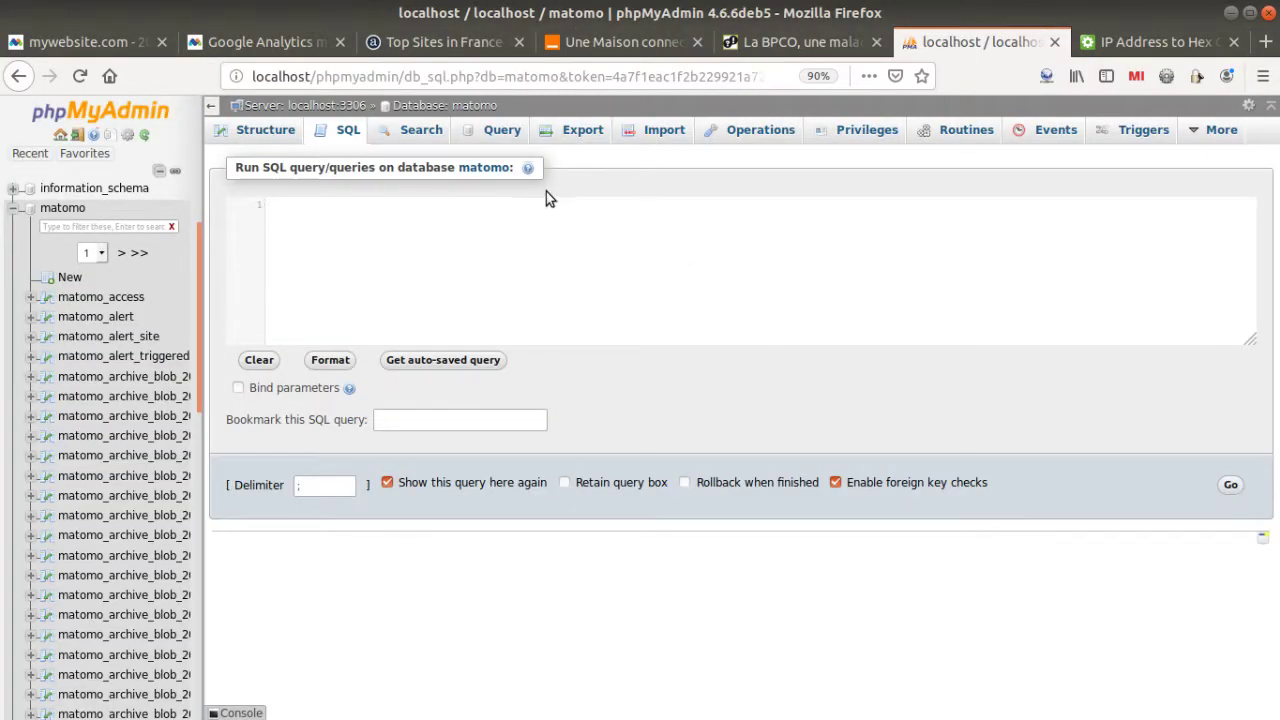
key(ctrl+v)
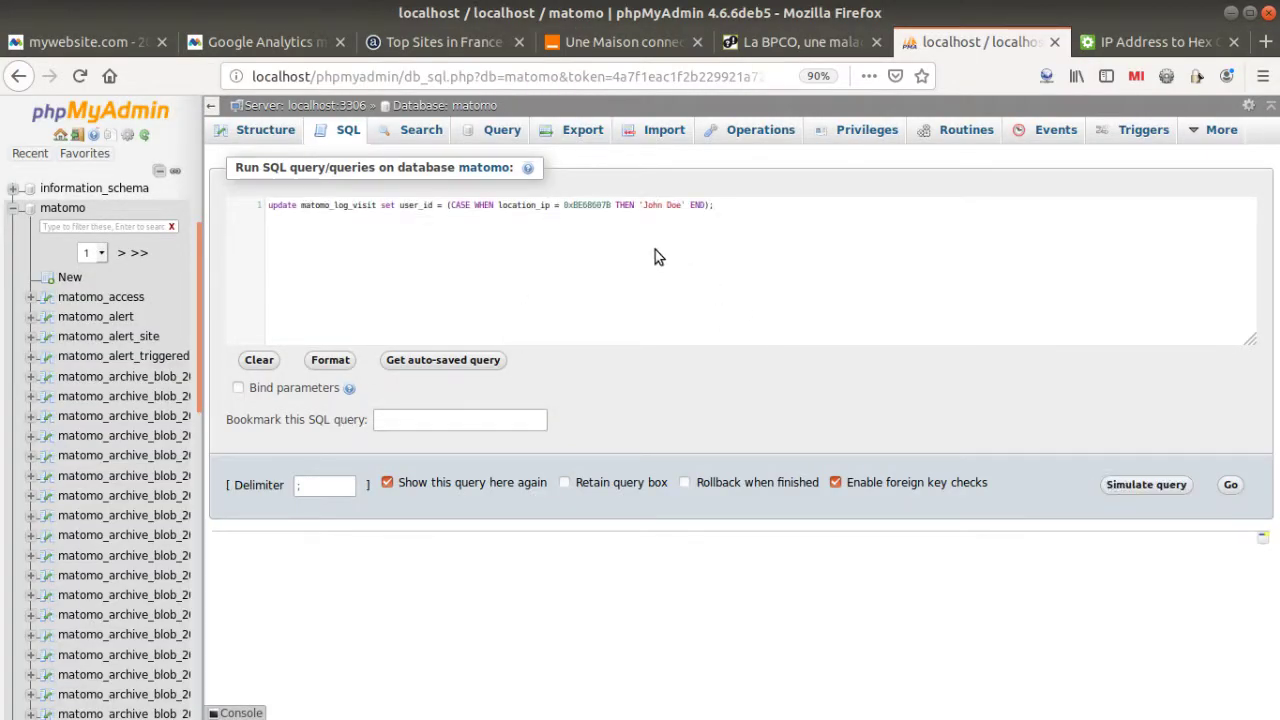
click(1231, 486)
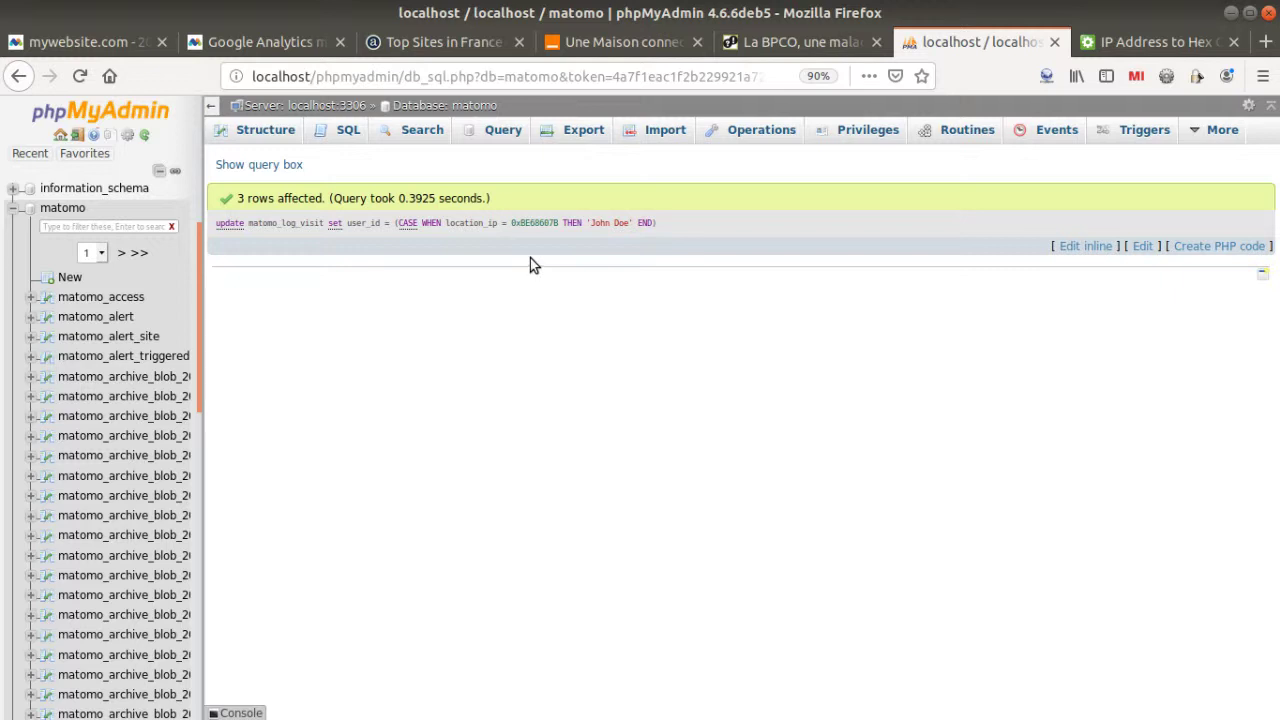
drag(591, 228, 640, 226)
Return to the mywebsite.com visits log, refresh it and check the user ID on the visit from 190.104.96.123.
click(147, 42)
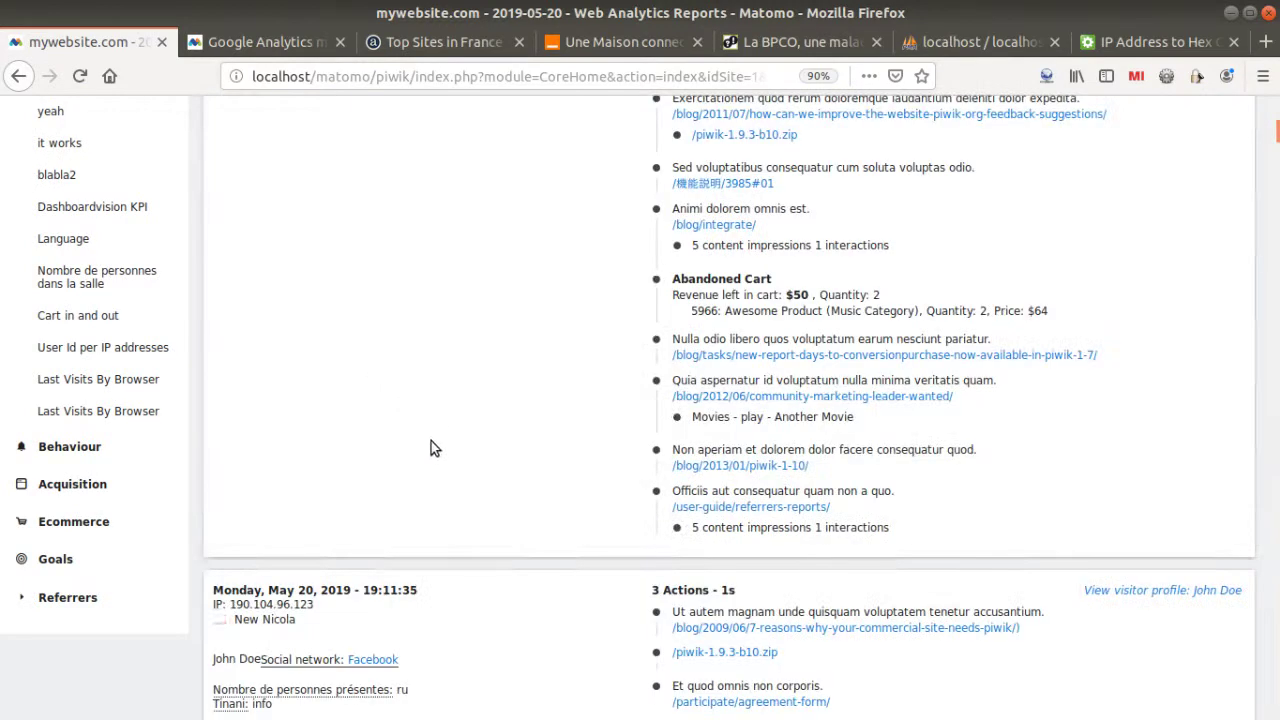
scroll(426, 456, down, 3)
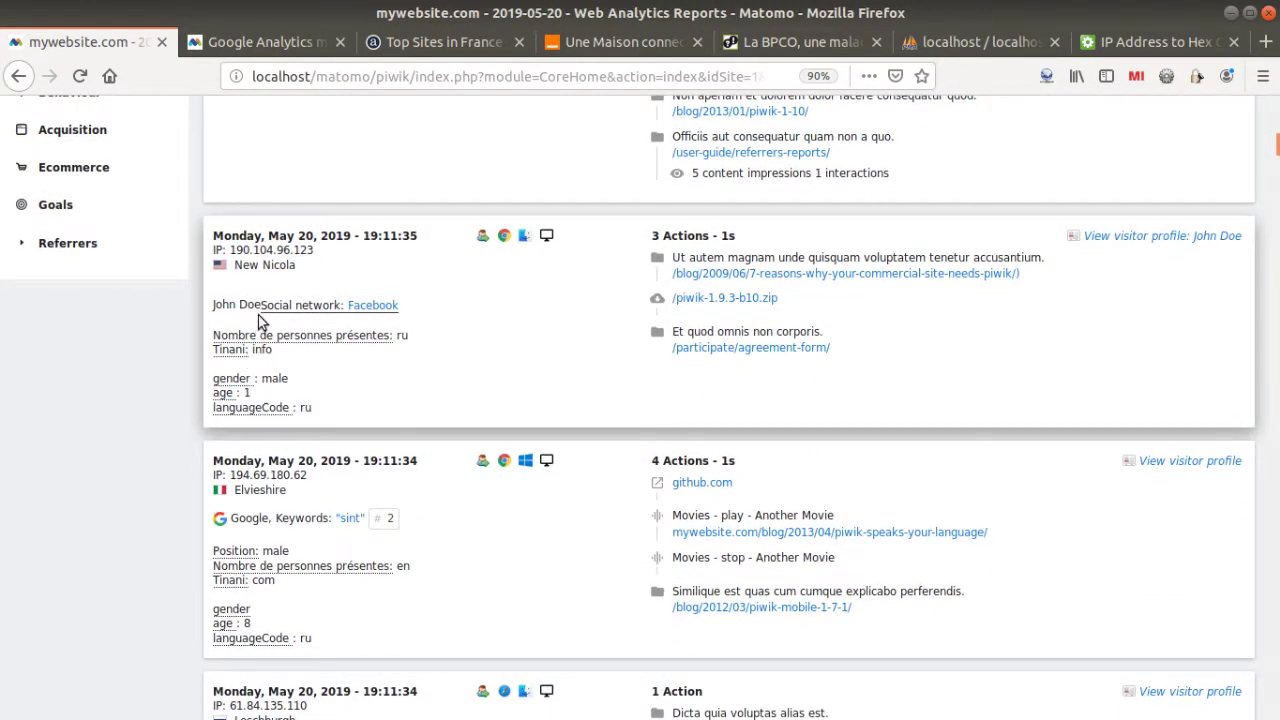
drag(262, 306, 205, 305)
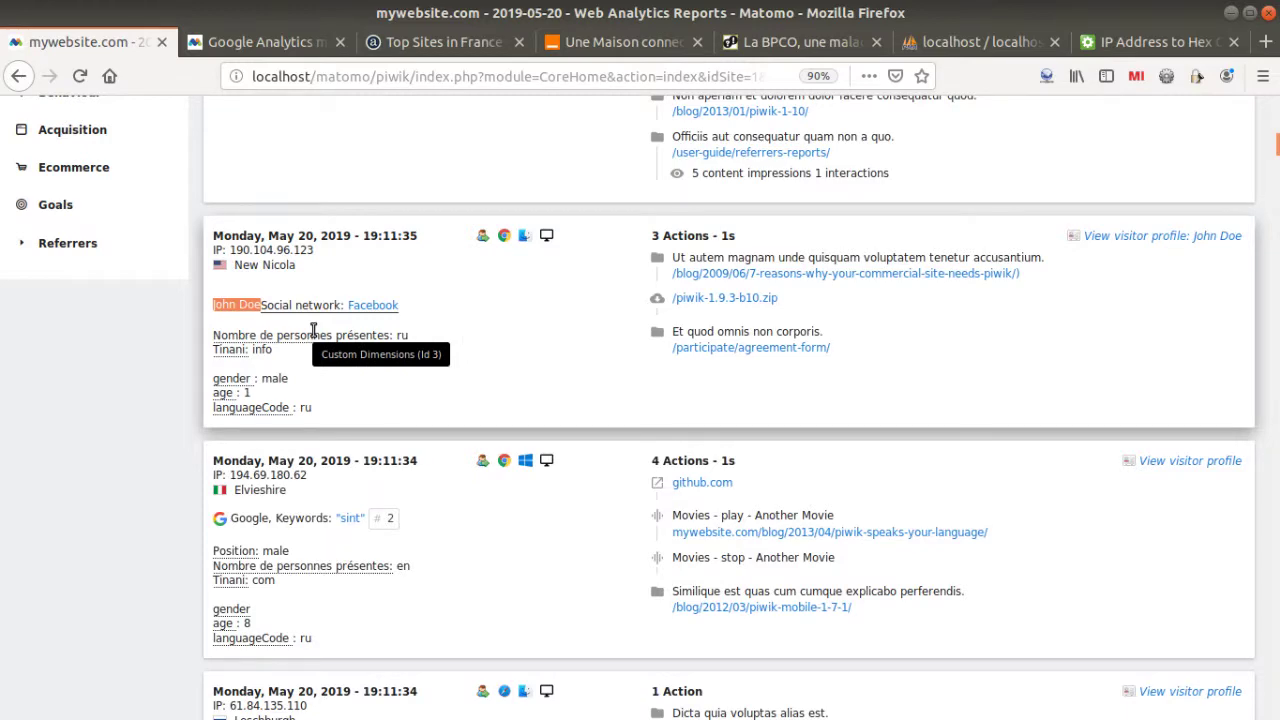
Compare the 19.198.9.237 visit with the named visitor's entry and examine the pages and download recorded for that visitor.
scroll(349, 351, up, 10)
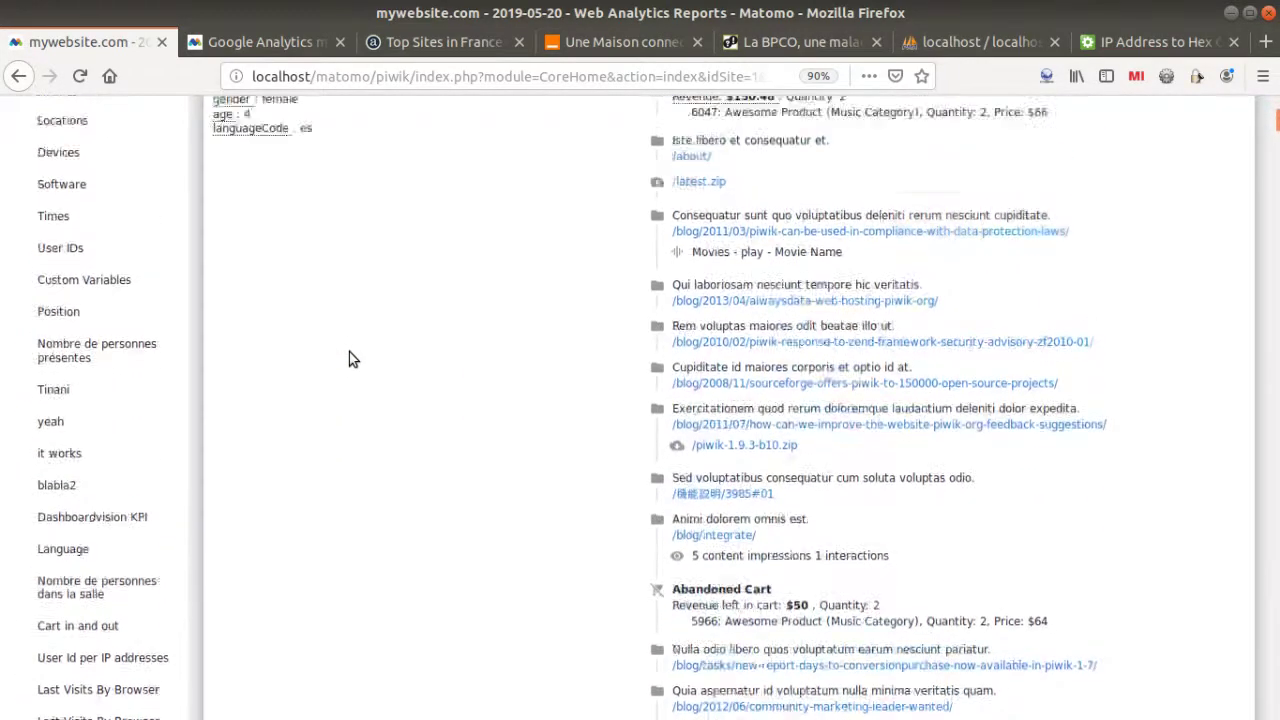
scroll(349, 359, up, 3)
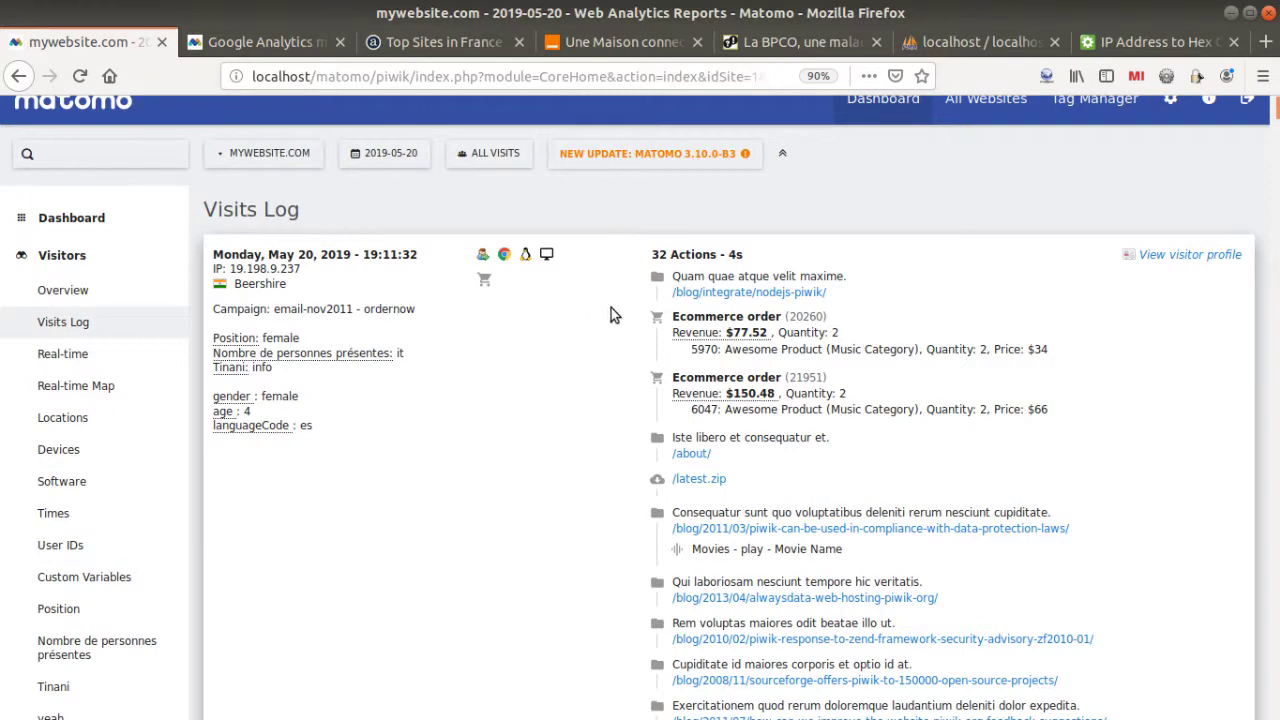
scroll(611, 310, down, 2)
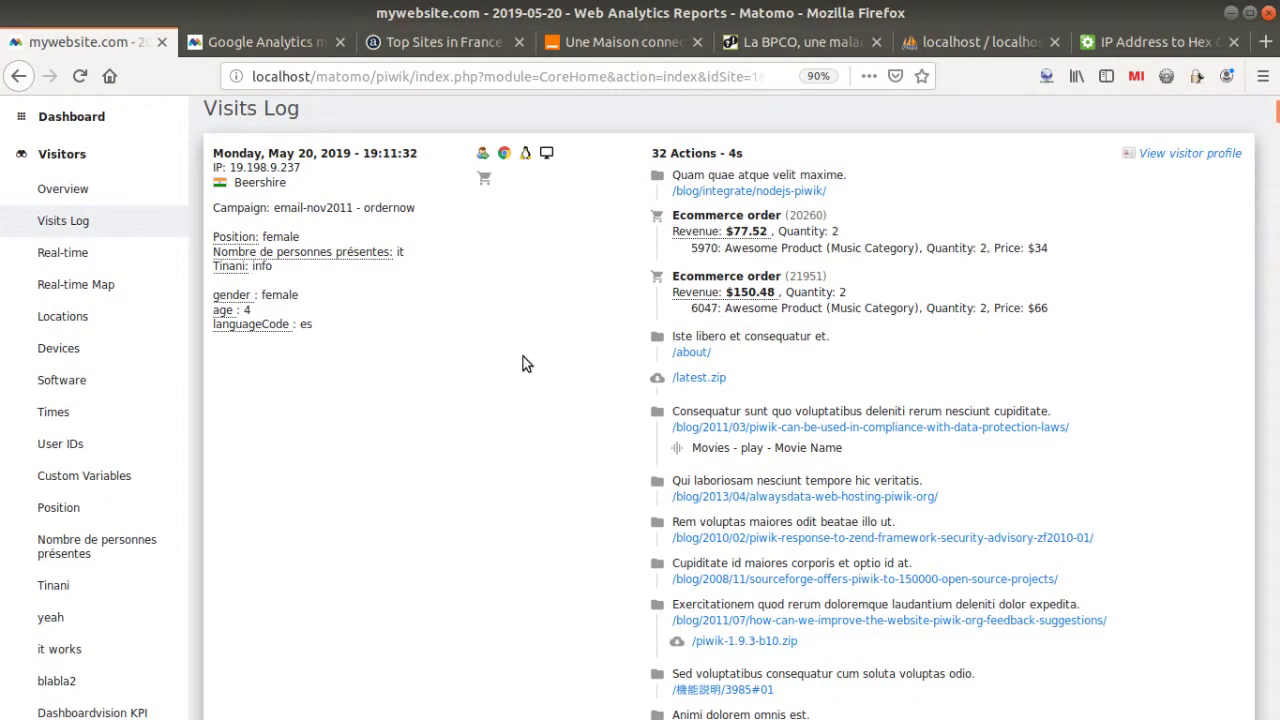
scroll(515, 356, down, 9)
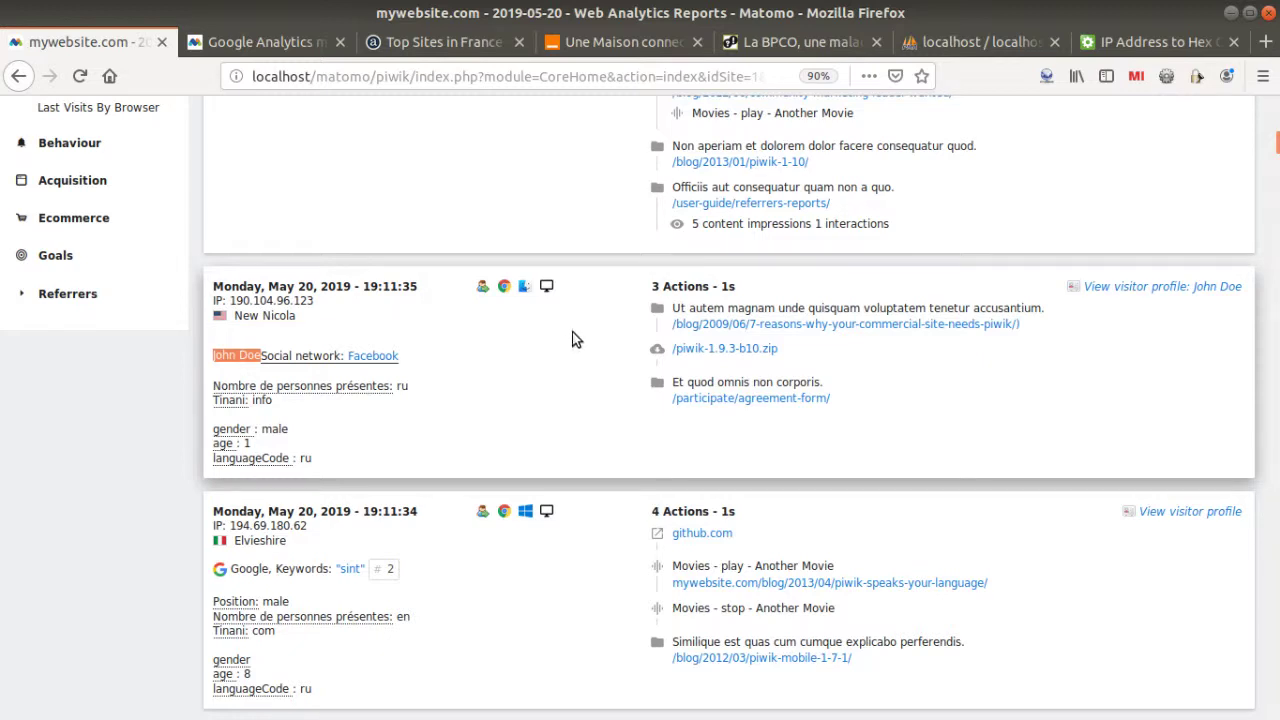
mouse_move(726, 357)
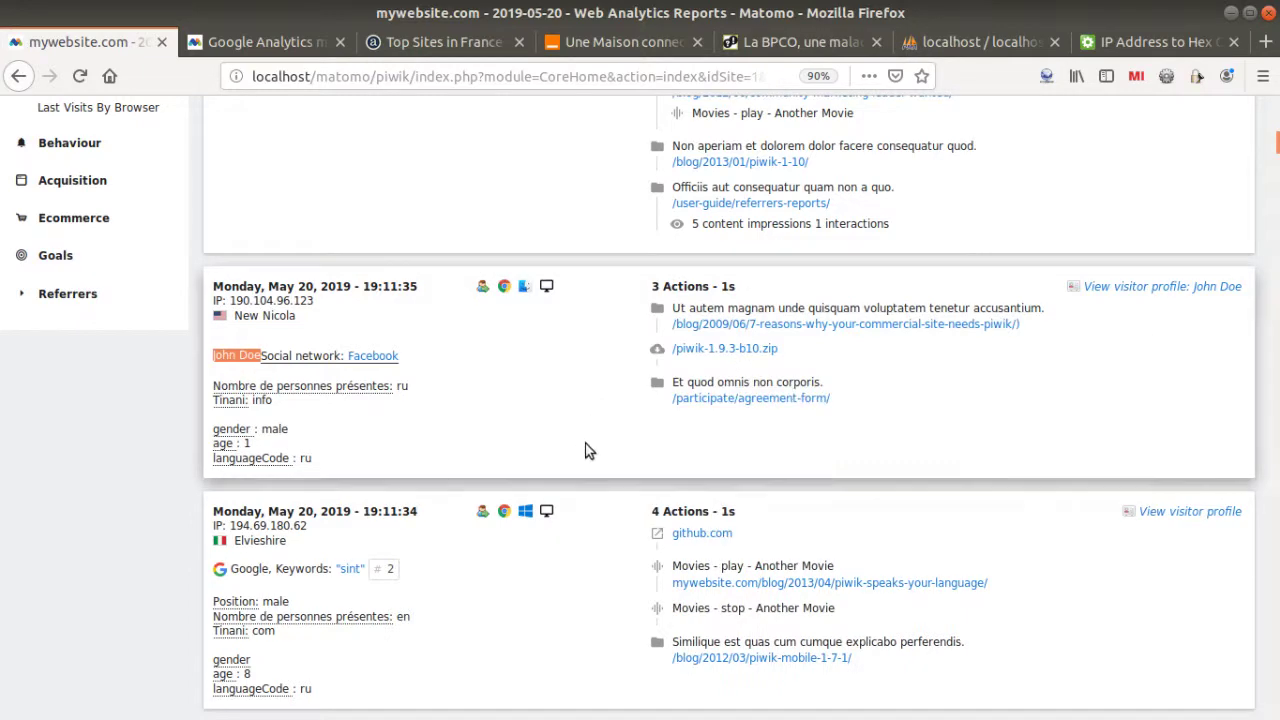
mouse_move(680, 365)
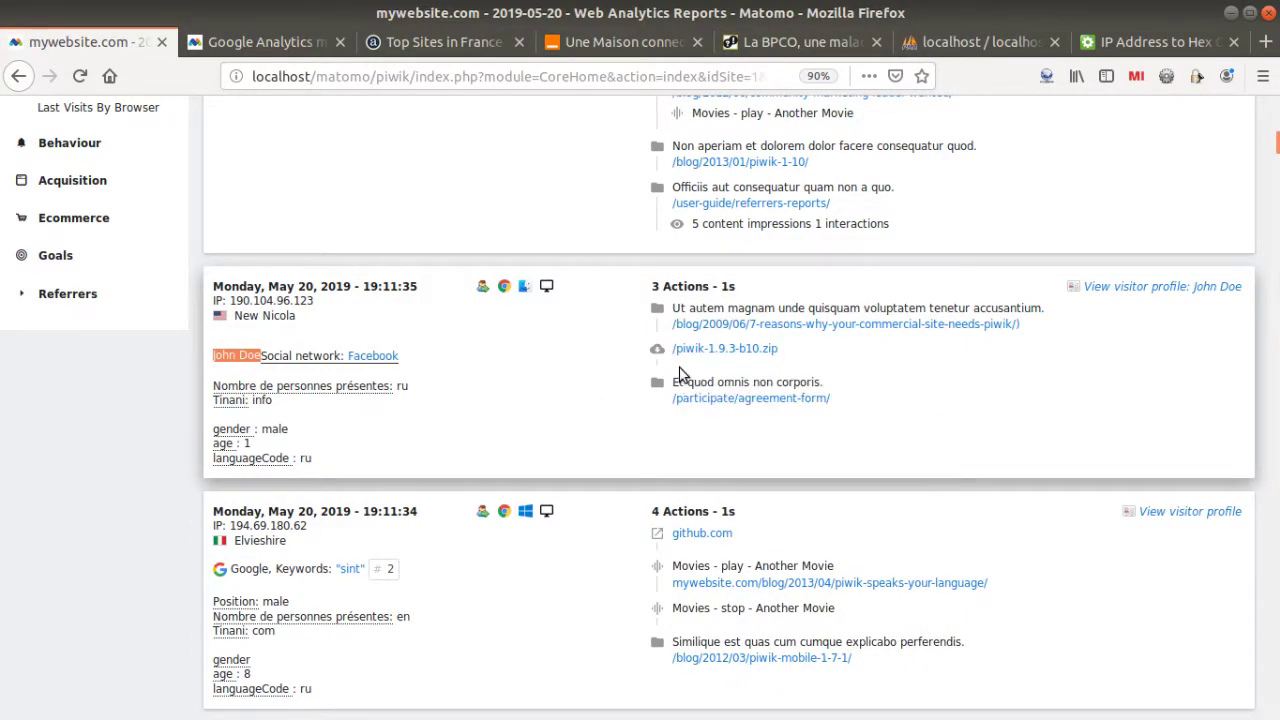